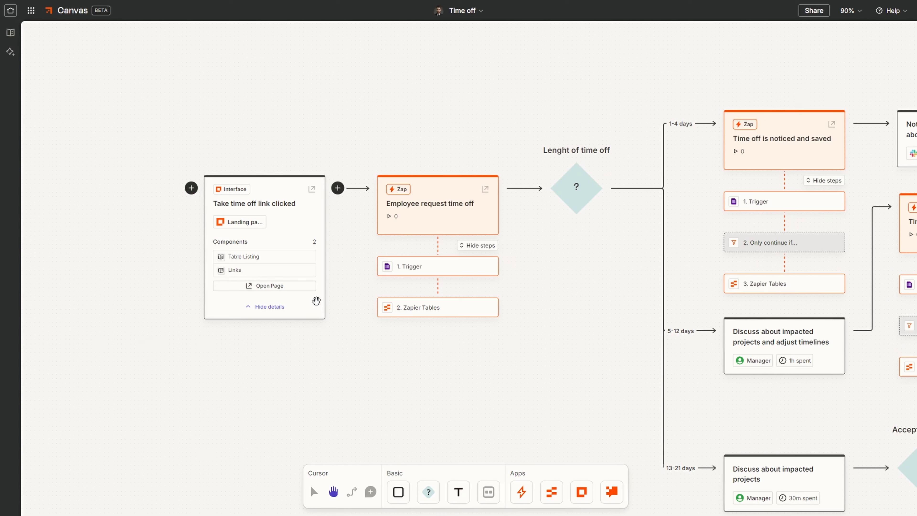
# Open the interface page of the "Take time off link clicked" step and follow its Time off request link.
pyautogui.click(285, 294)
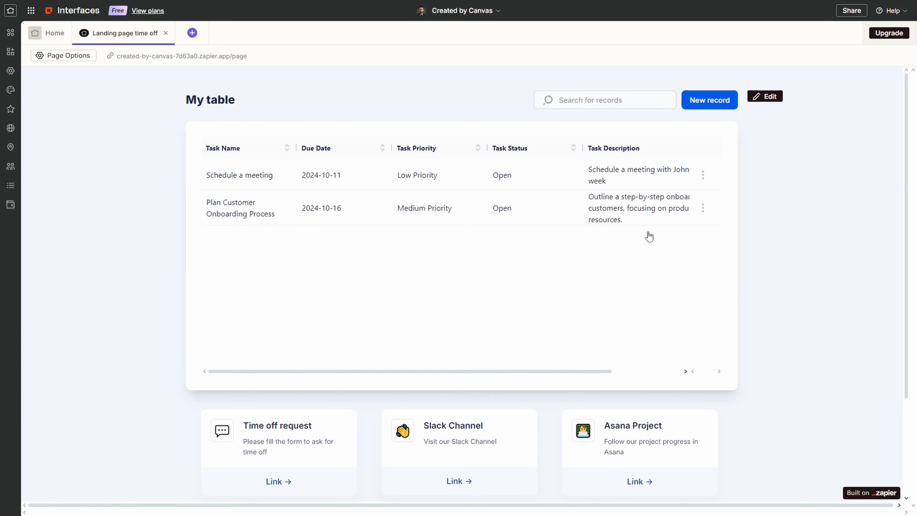
pyautogui.scroll(-1, 649, 236)
pyautogui.scroll(1, 648, 236)
pyautogui.scroll(-3, 507, 112)
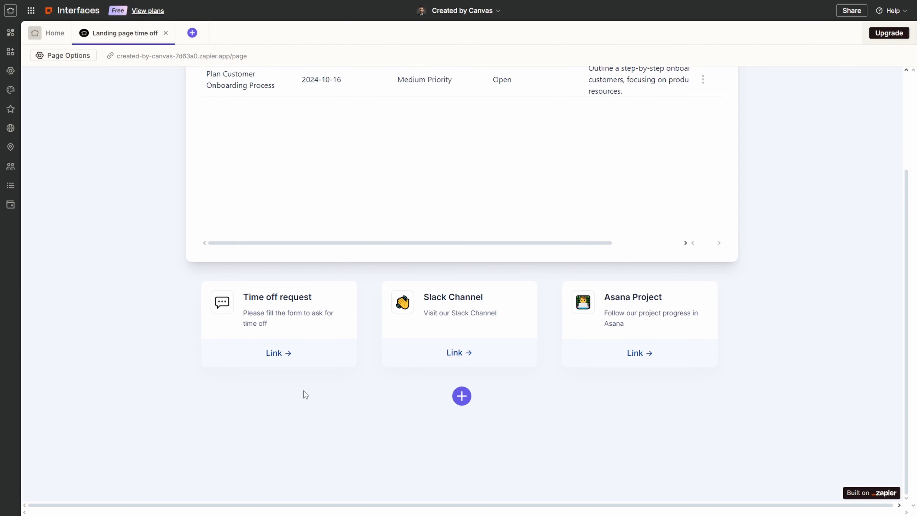
pyautogui.click(283, 353)
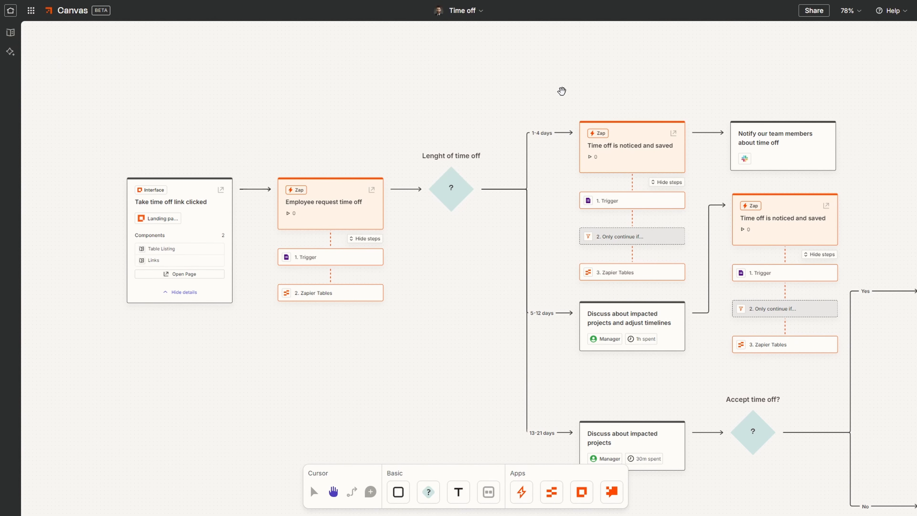
# Examine the Time off flowchart, including the 1-4, 5-12 and 13-21 day branches and the acceptance decision.
pyautogui.moveTo(563, 90); pyautogui.dragTo(545, 94)
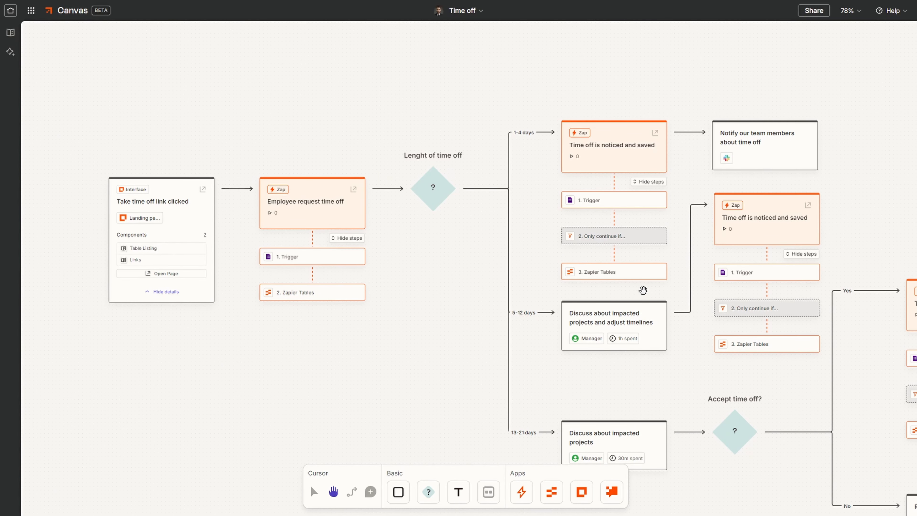
pyautogui.moveTo(653, 290); pyautogui.dragTo(579, 333)
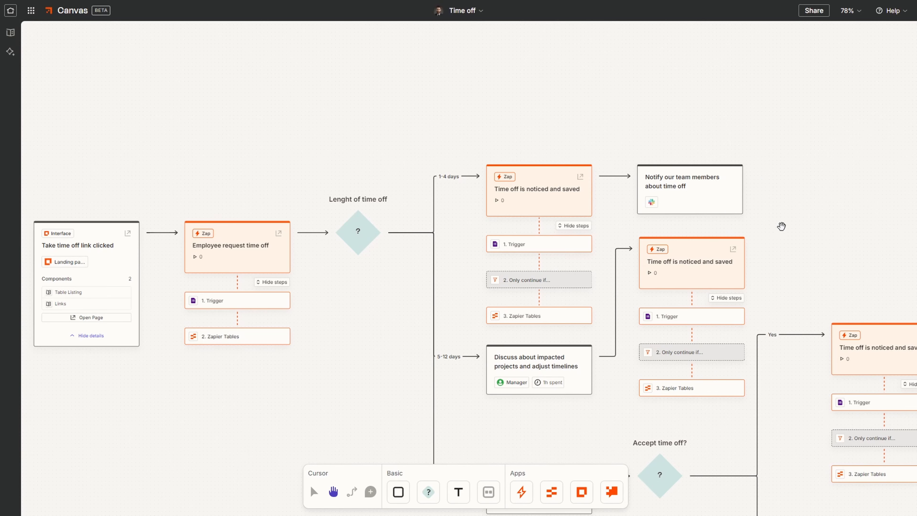
pyautogui.moveTo(782, 227); pyautogui.dragTo(788, 190)
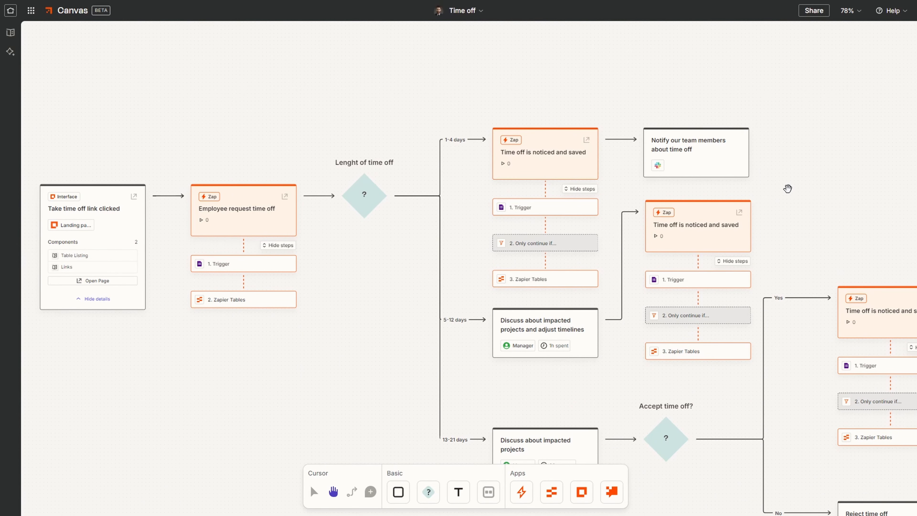
pyautogui.scroll(-3, 722, 148)
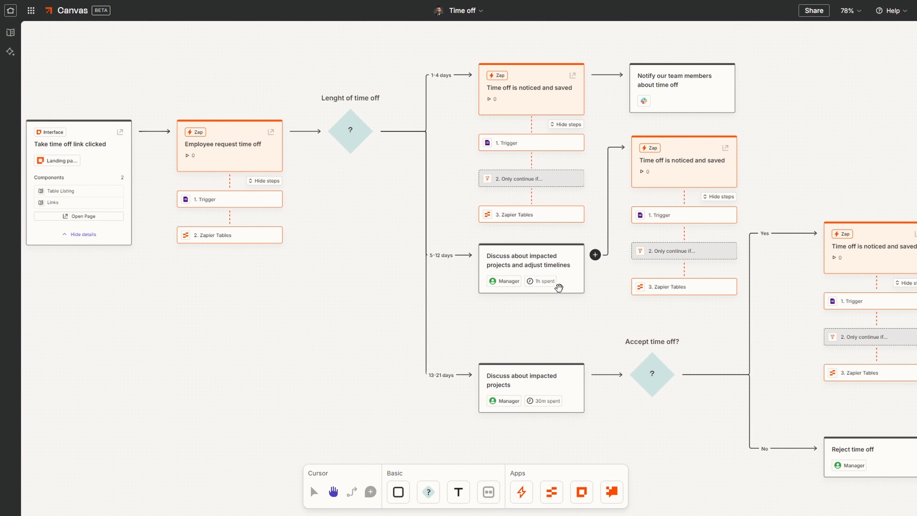
pyautogui.moveTo(585, 307); pyautogui.dragTo(498, 339)
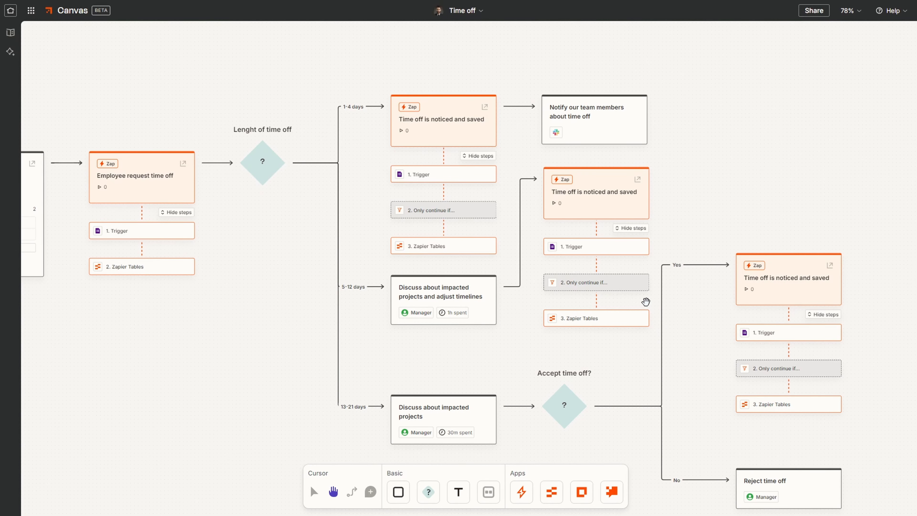
pyautogui.scroll(-3, 502, 350)
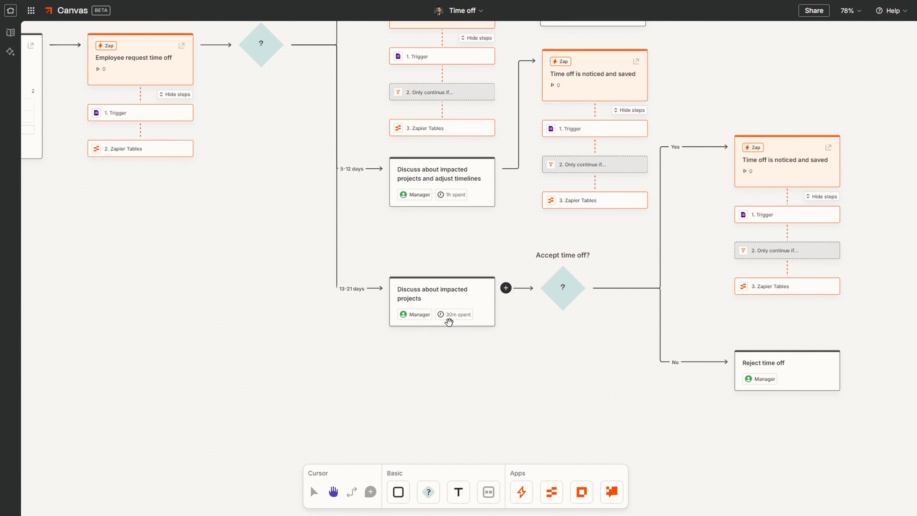
pyautogui.moveTo(561, 340); pyautogui.dragTo(484, 356)
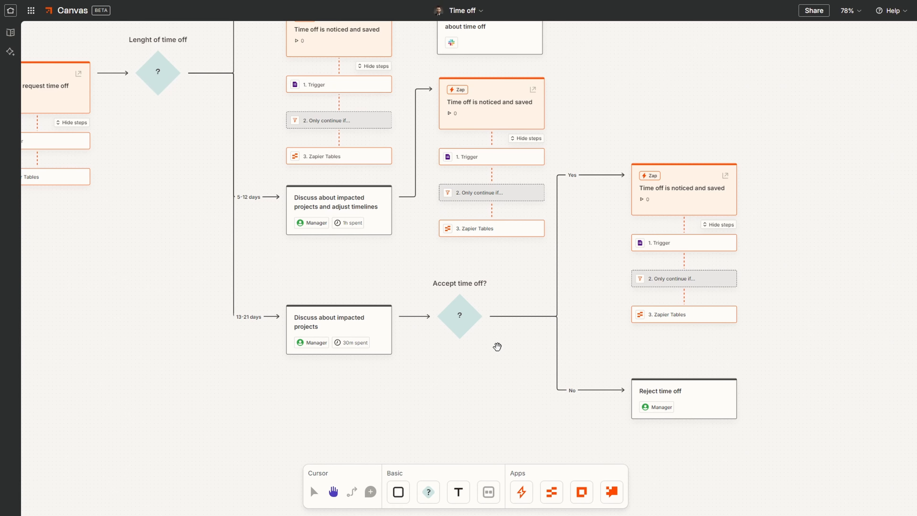
pyautogui.moveTo(504, 285); pyautogui.dragTo(444, 297)
pyautogui.moveTo(609, 118); pyautogui.dragTo(600, 124)
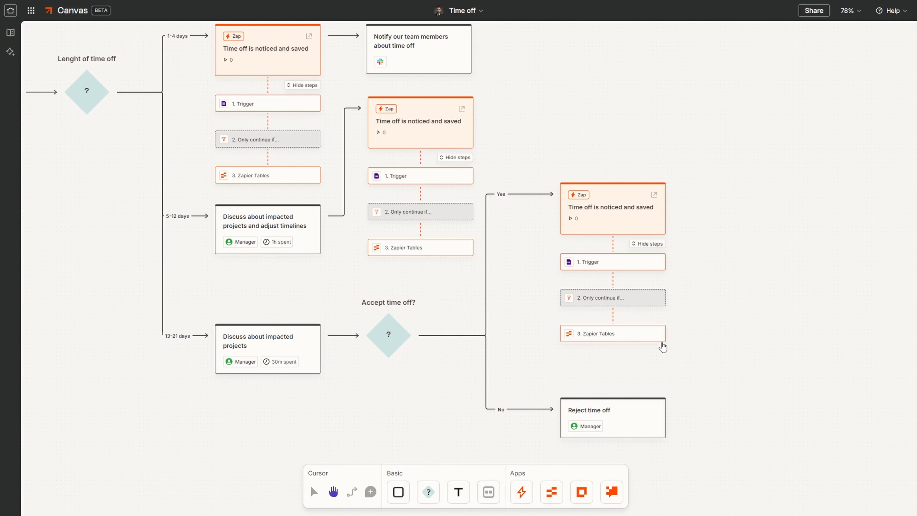
pyautogui.scroll(-2, 726, 289)
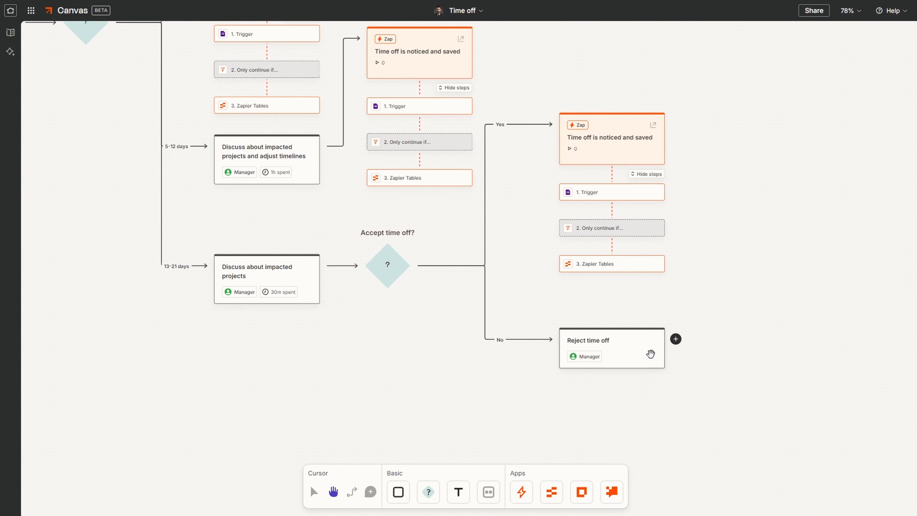
pyautogui.moveTo(590, 304); pyautogui.dragTo(715, 372)
pyautogui.scroll(-2, 653, 124)
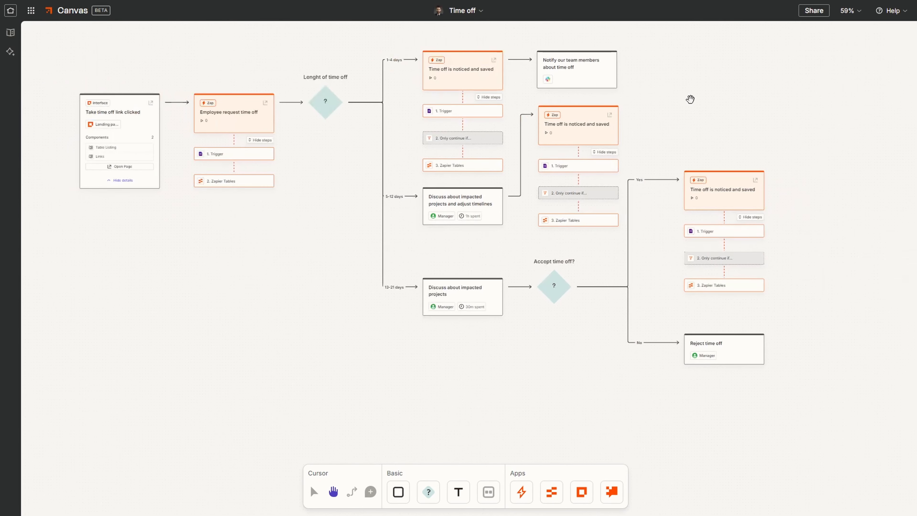
pyautogui.moveTo(690, 99); pyautogui.dragTo(752, 138)
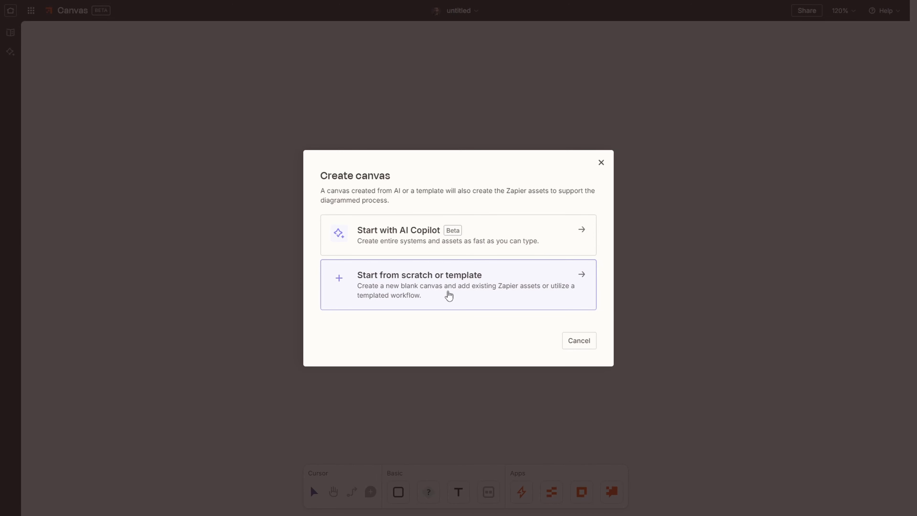
# Create a blank canvas without a template and title its first step "Take time off link clicked".
pyautogui.click(449, 295)
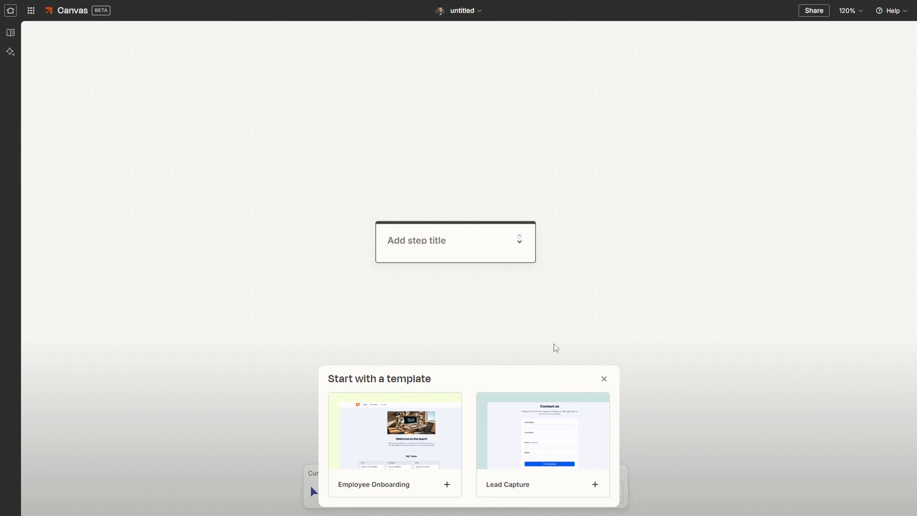
pyautogui.click(604, 379)
pyautogui.click(482, 248)
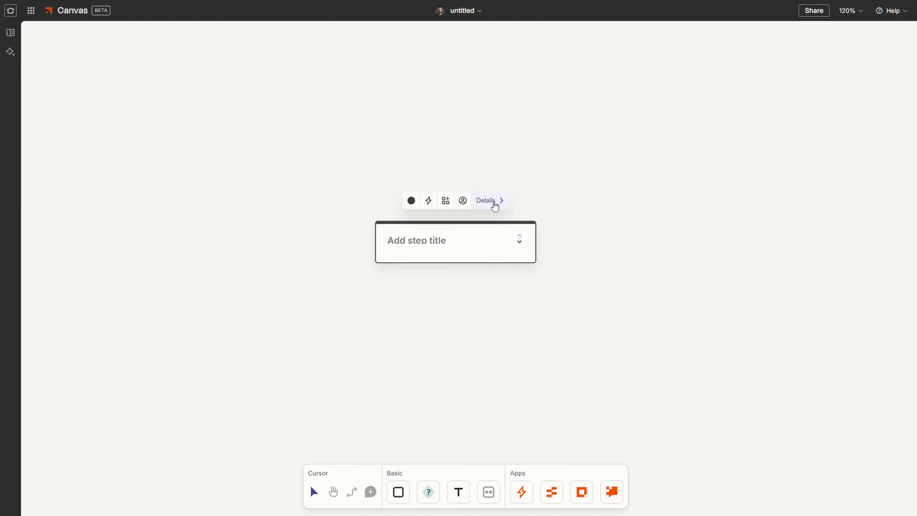
pyautogui.click(495, 201)
pyautogui.click(414, 243)
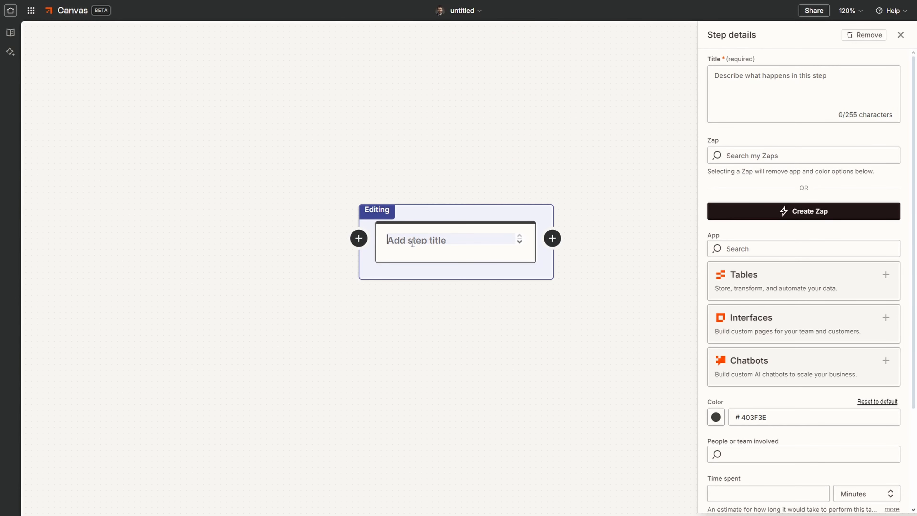
pyautogui.write('Take time')
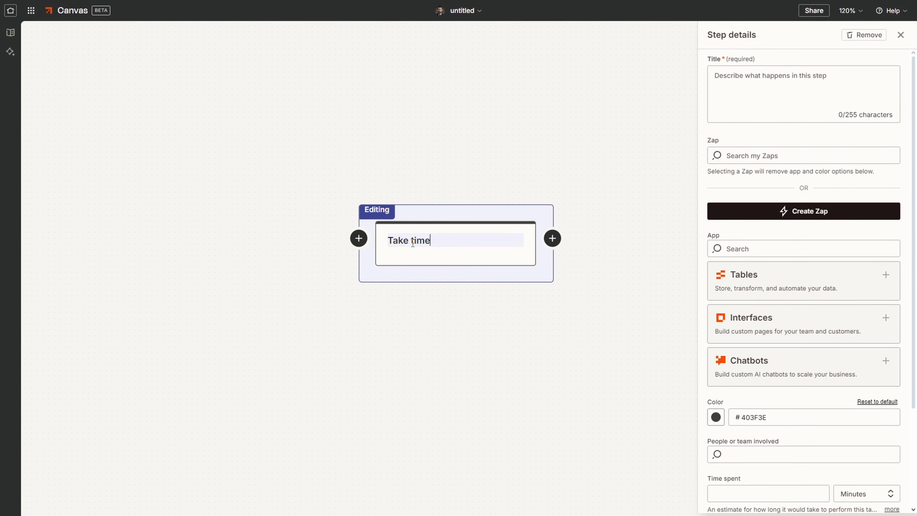
pyautogui.write(' off link clicked')
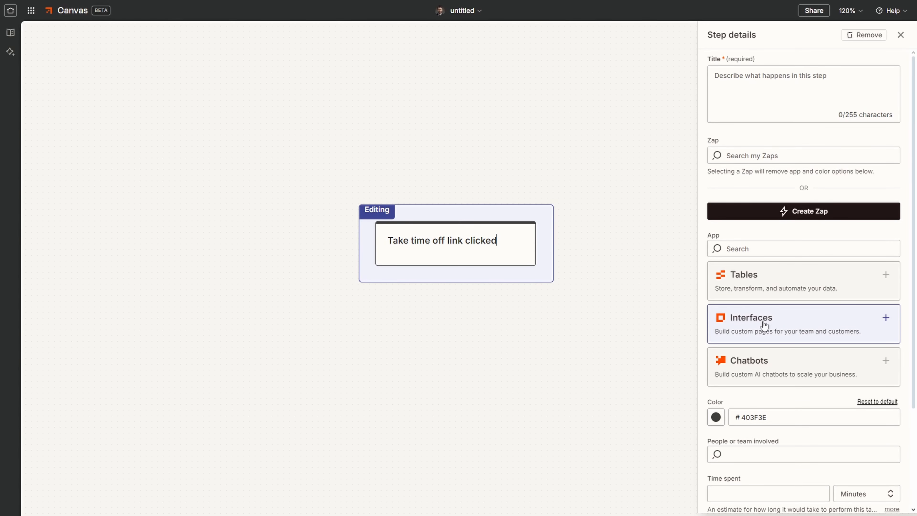
# Create a Zapier interface for the step and add a Table component connected to the Project Reporting System table.
pyautogui.click(823, 336)
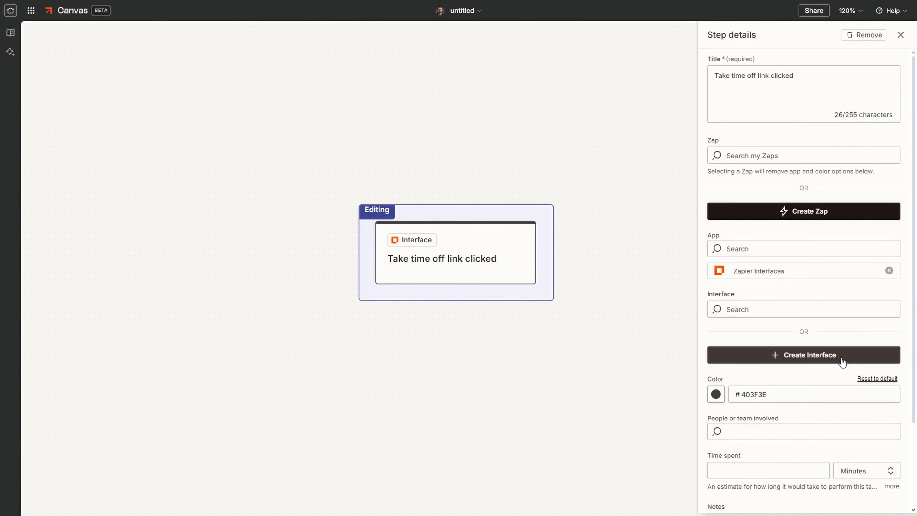
pyautogui.click(831, 357)
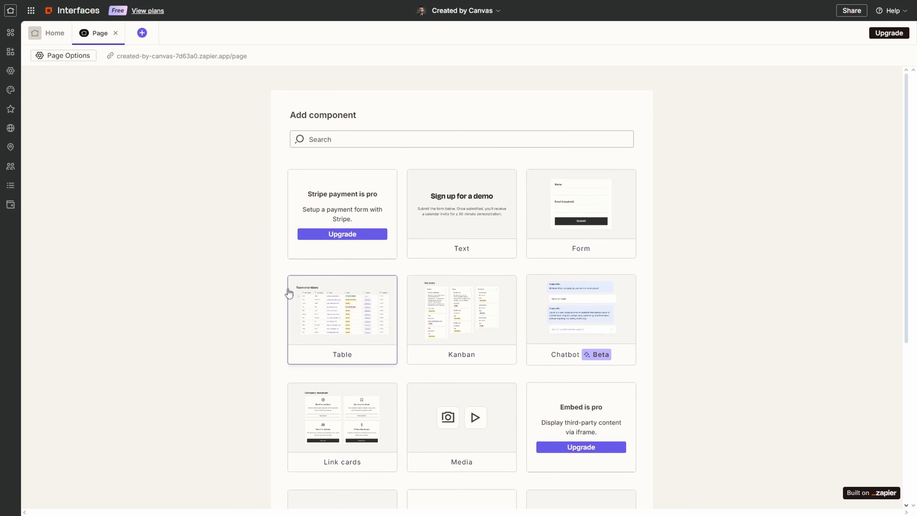
pyautogui.scroll(-1, 276, 378)
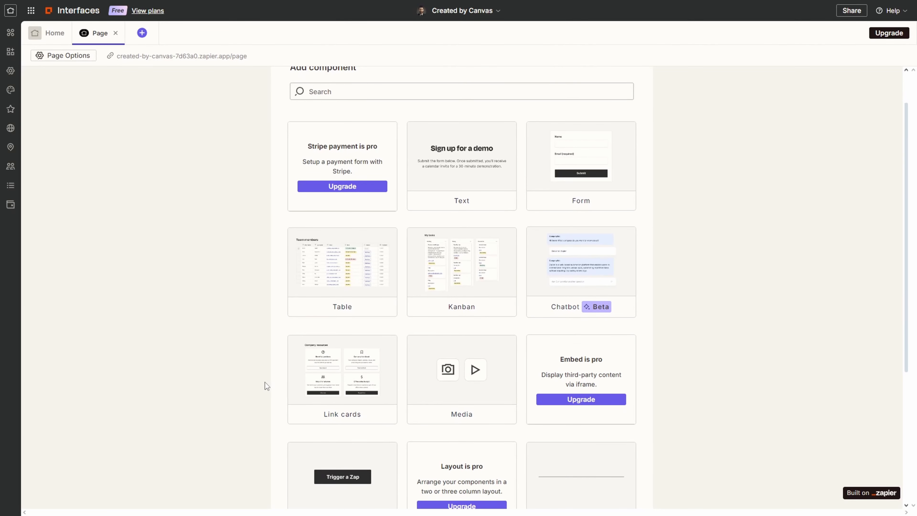
pyautogui.scroll(-1, 264, 382)
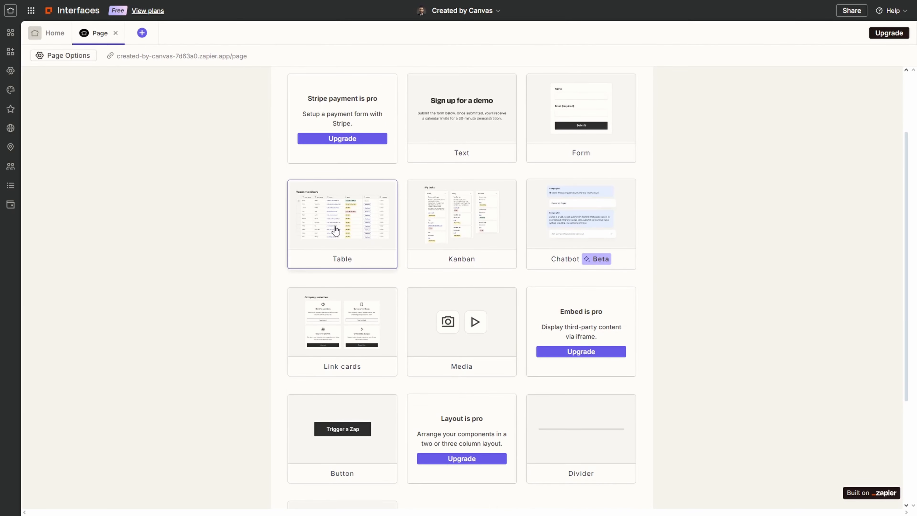
pyautogui.click(346, 222)
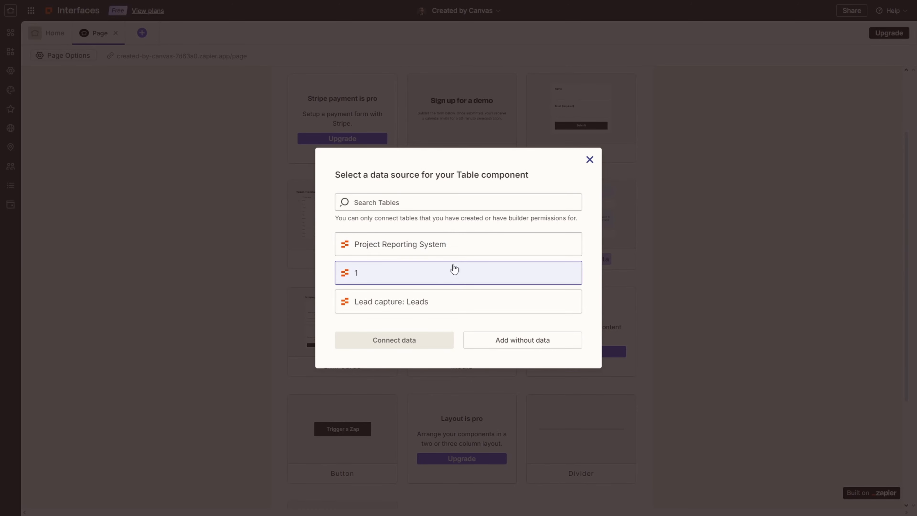
pyautogui.click(438, 245)
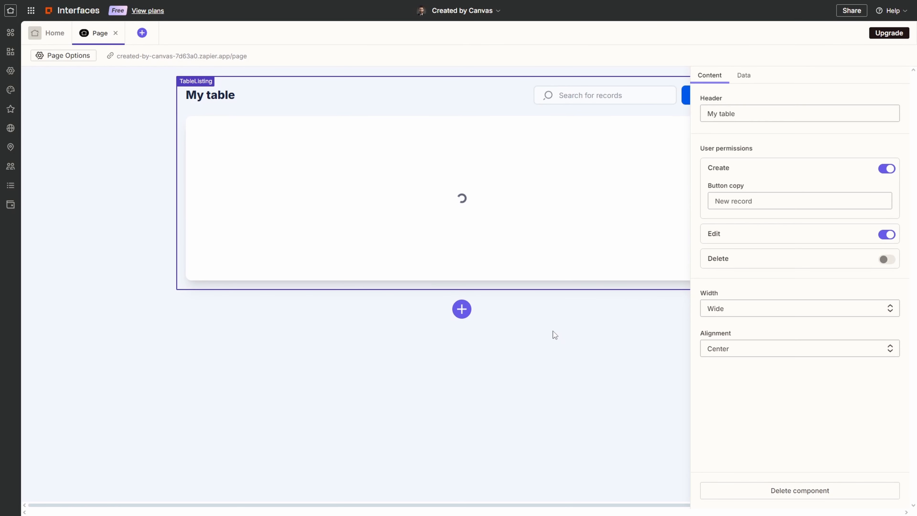
pyautogui.hotkey('ctrl', '-')
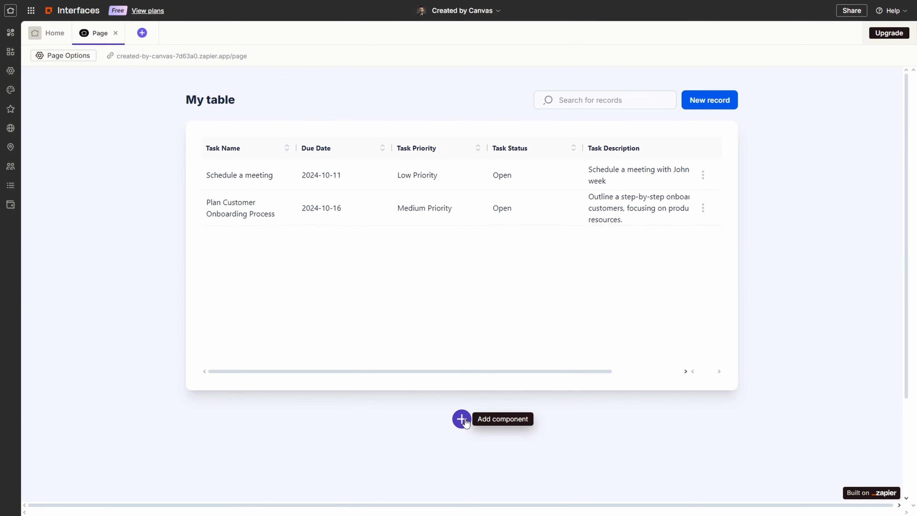
# Add a Link cards component below the table and clear its header text.
pyautogui.click(462, 419)
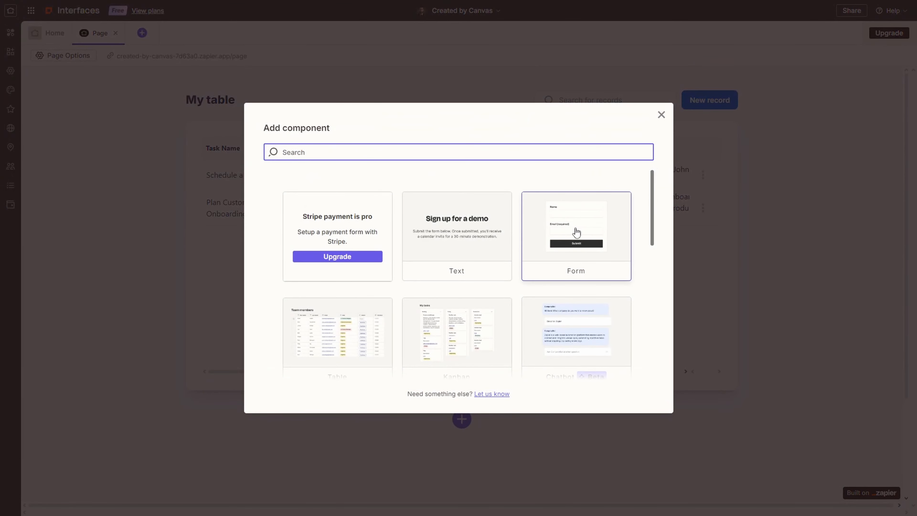
pyautogui.scroll(-4, 503, 271)
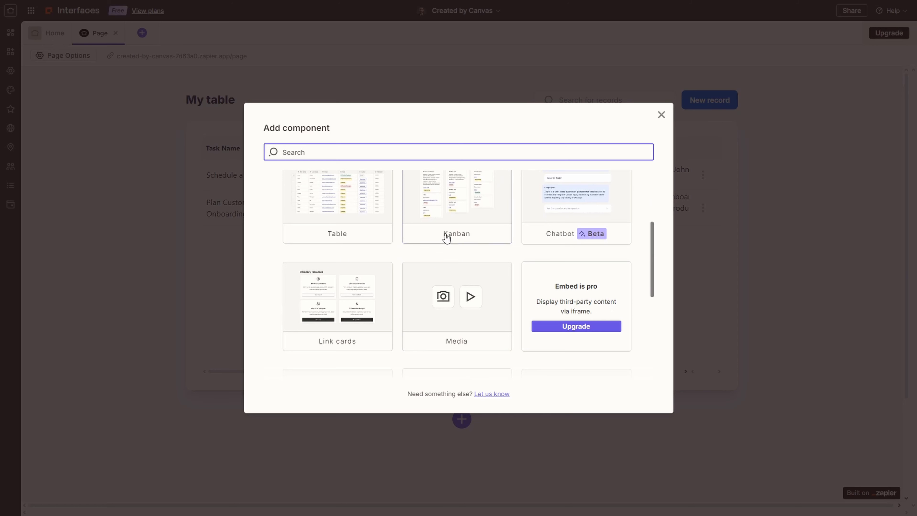
pyautogui.click(340, 323)
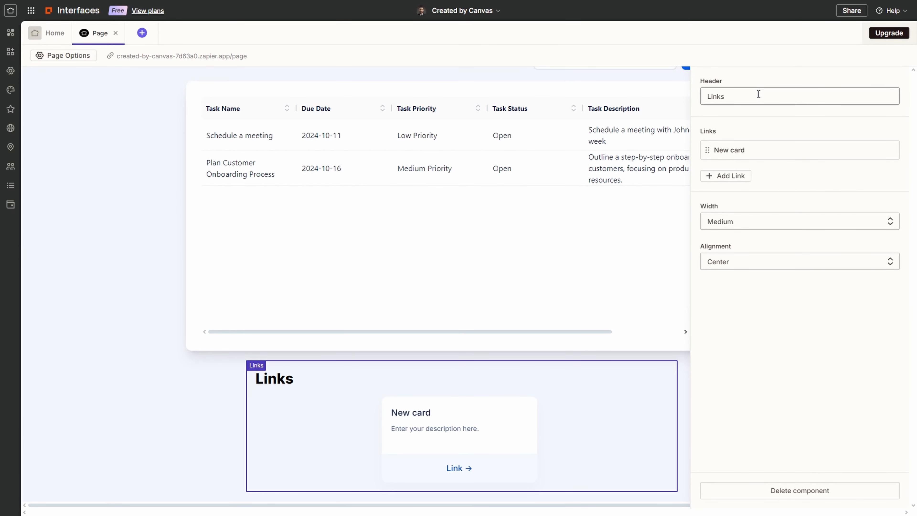
pyautogui.click(773, 156)
pyautogui.moveTo(735, 97); pyautogui.dragTo(694, 97)
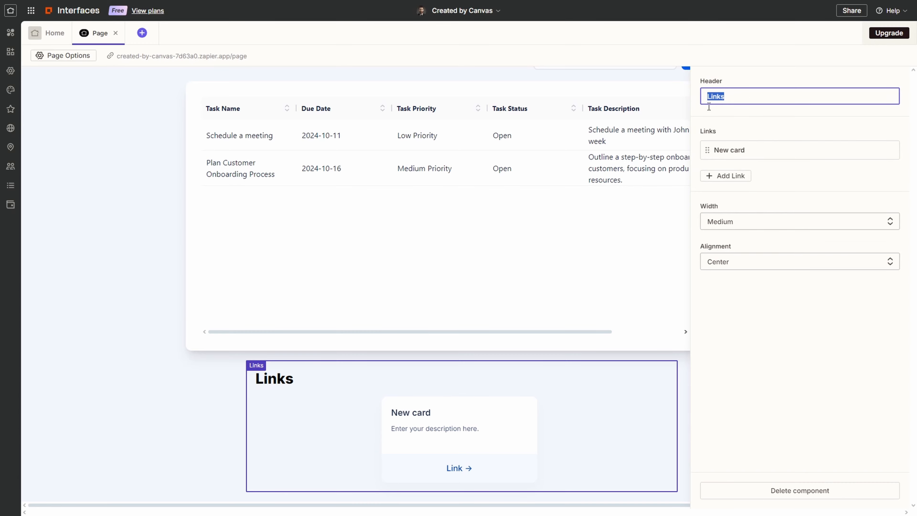
pyautogui.press('BackSpace')
# Title the link card "Time off request", describe it as "Please fill the form to ask for time off" and give it the speech-bubble emoji.
pyautogui.click(751, 150)
pyautogui.tripleClick(740, 125)
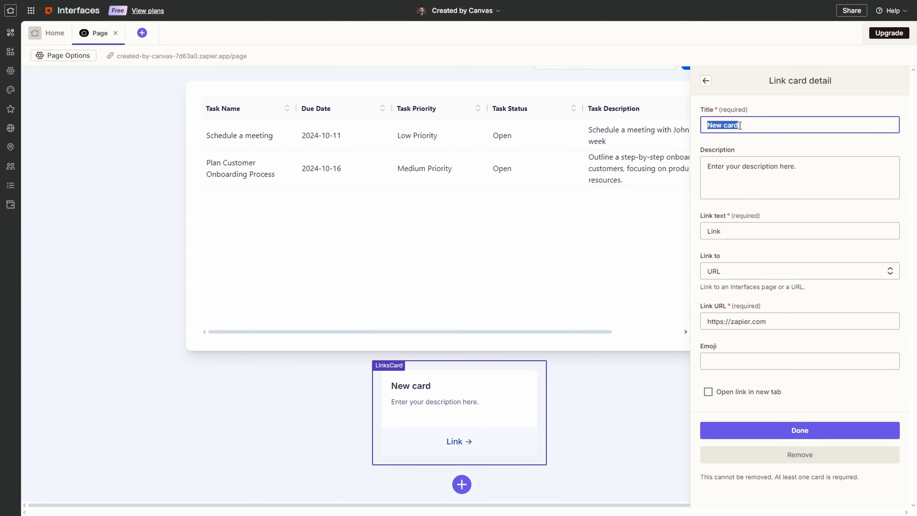
pyautogui.write('Time off request')
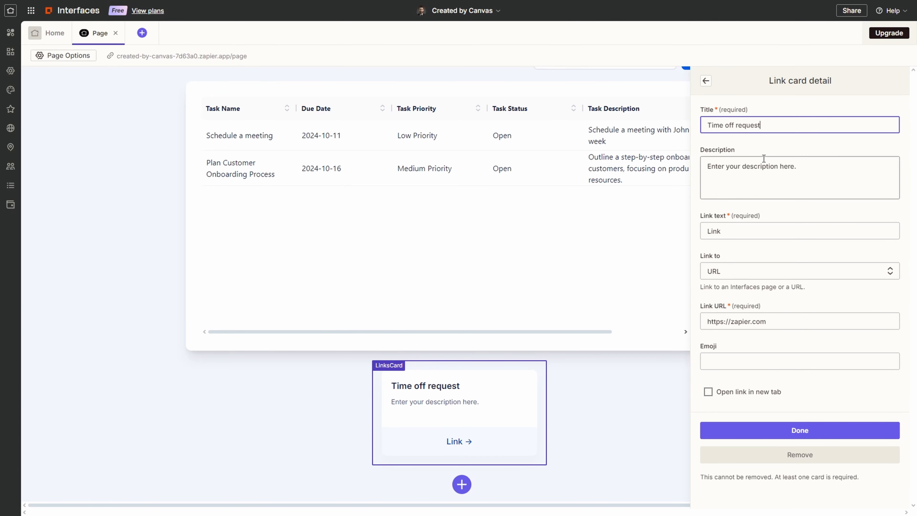
pyautogui.click(794, 165)
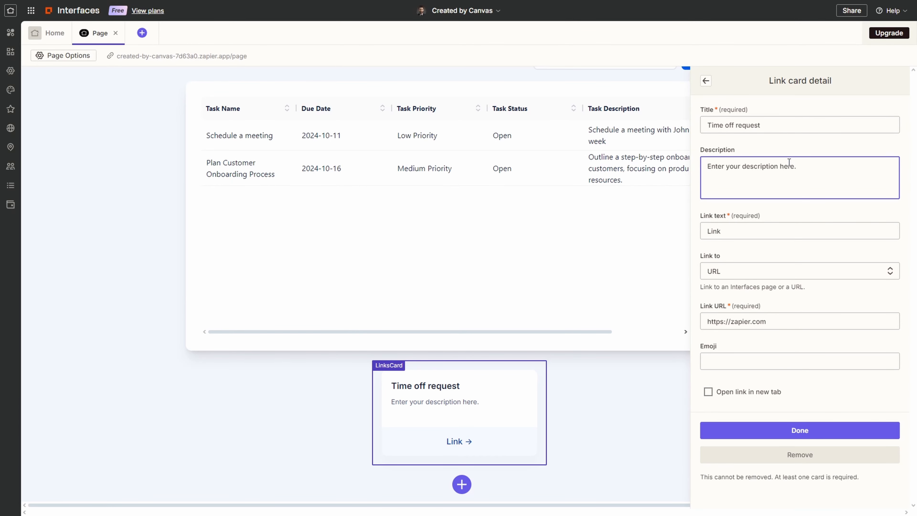
pyautogui.tripleClick(791, 166)
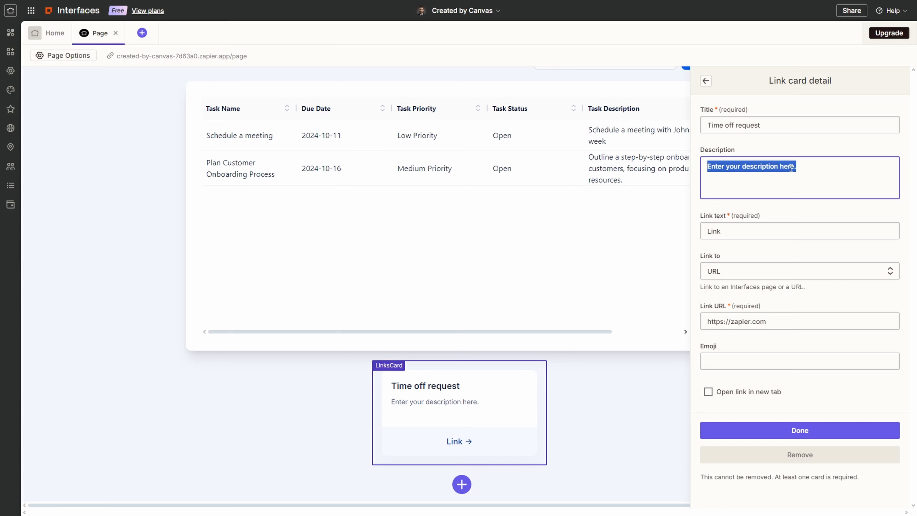
pyautogui.write('Please fill')
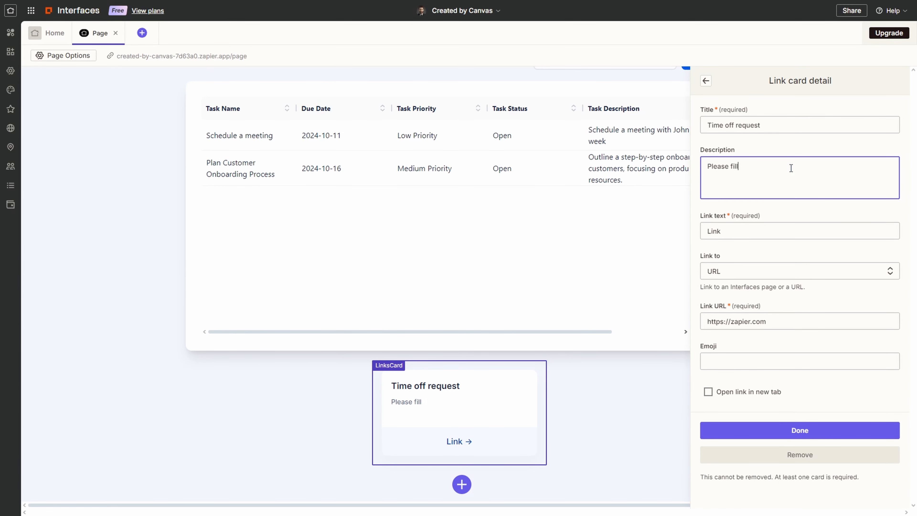
pyautogui.write(' the form to ask for time off')
pyautogui.click(762, 361)
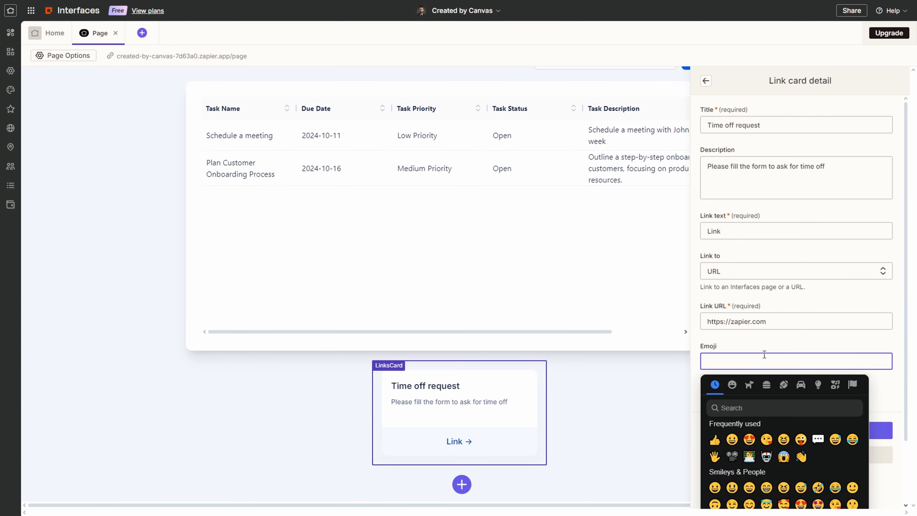
pyautogui.click(818, 440)
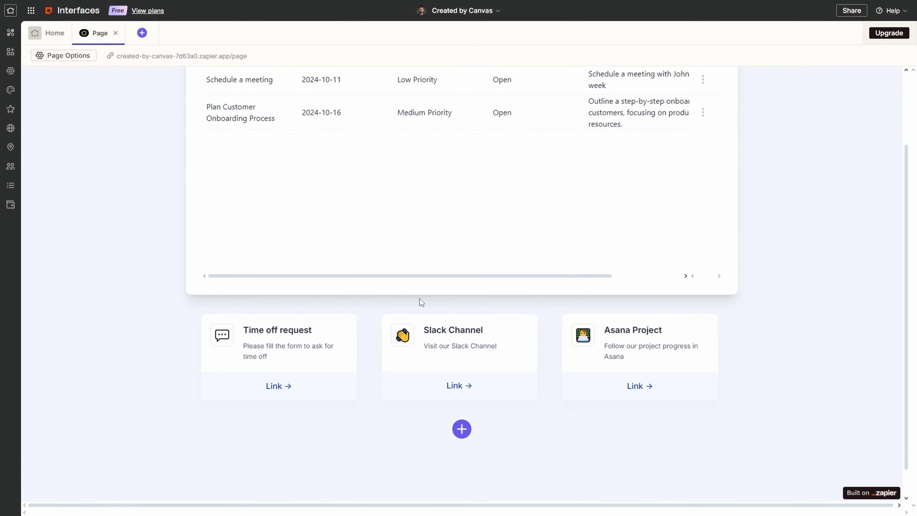
# Rename the interface page "Landing page time off" and save the page options.
pyautogui.moveTo(745, 369)
pyautogui.click(64, 58)
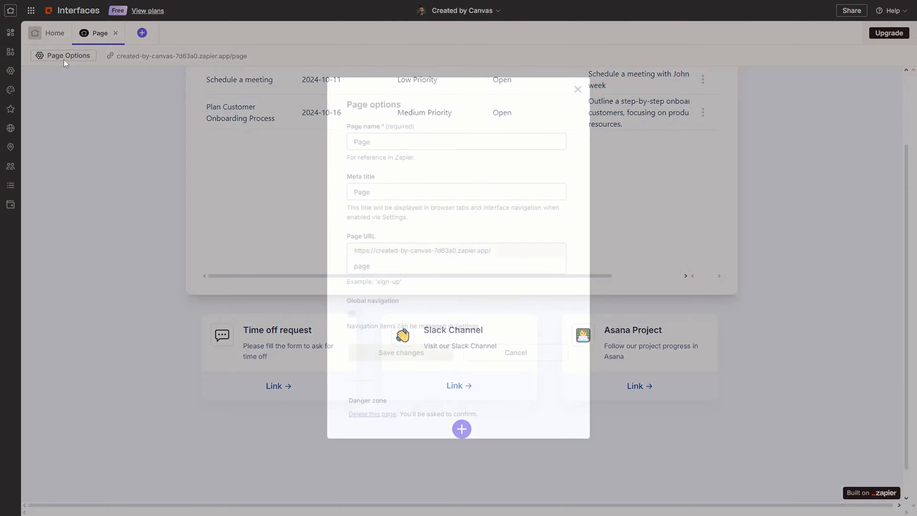
pyautogui.doubleClick(395, 142)
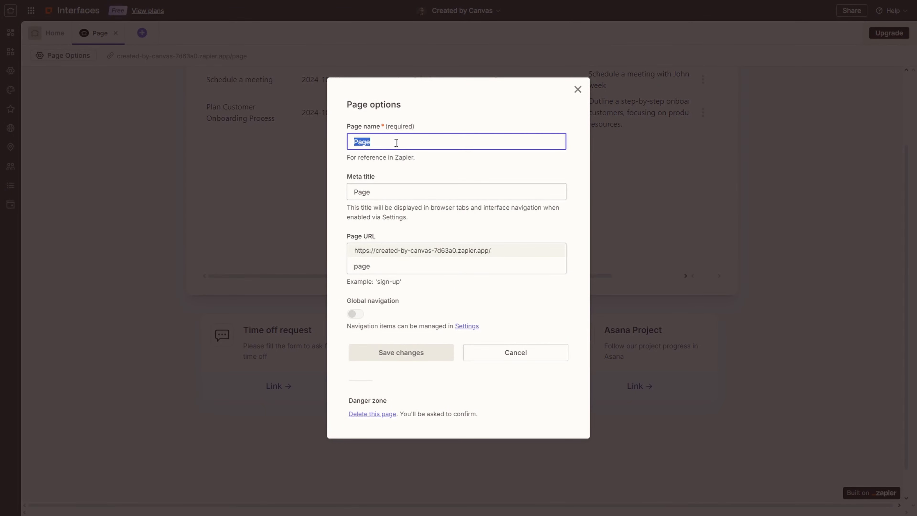
pyautogui.write('Landing p')
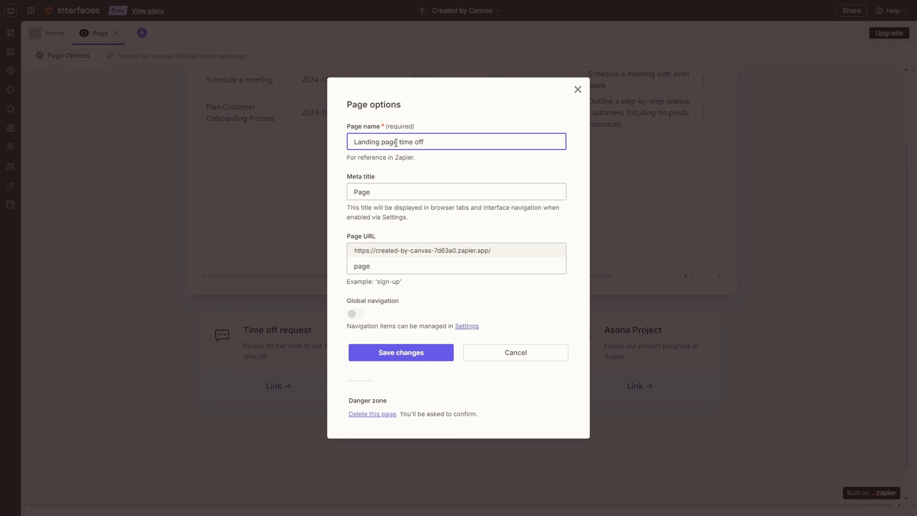
pyautogui.click(422, 356)
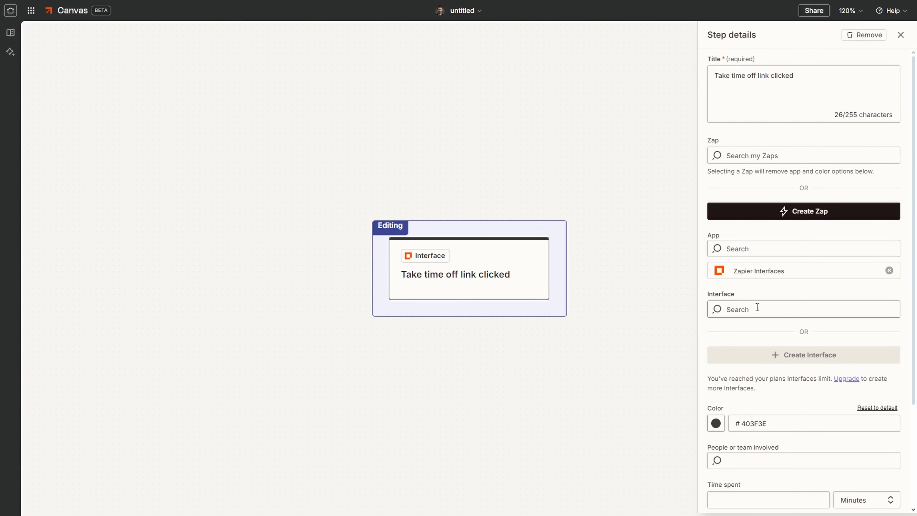
# Link the canvas step to the Created by Canvas interface and its "Landing page time off" page, and expand the card's details.
pyautogui.click(762, 311)
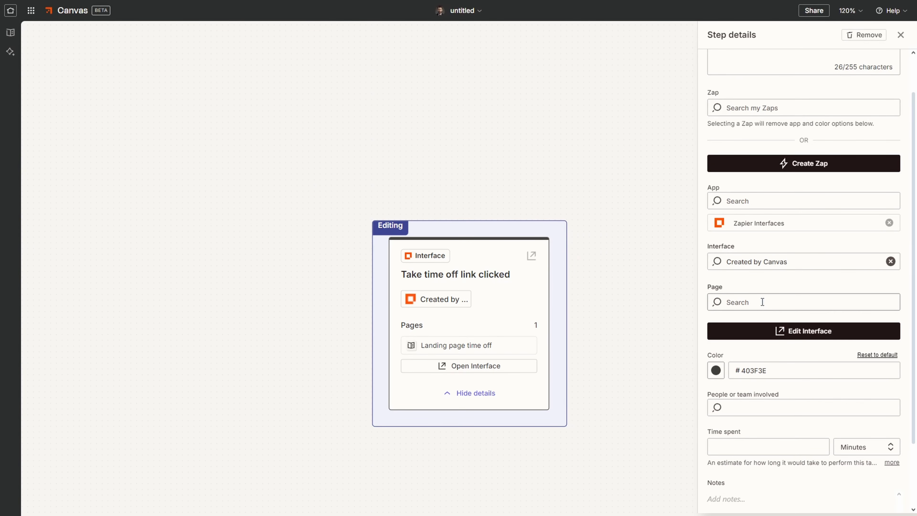
pyautogui.click(762, 302)
pyautogui.click(759, 326)
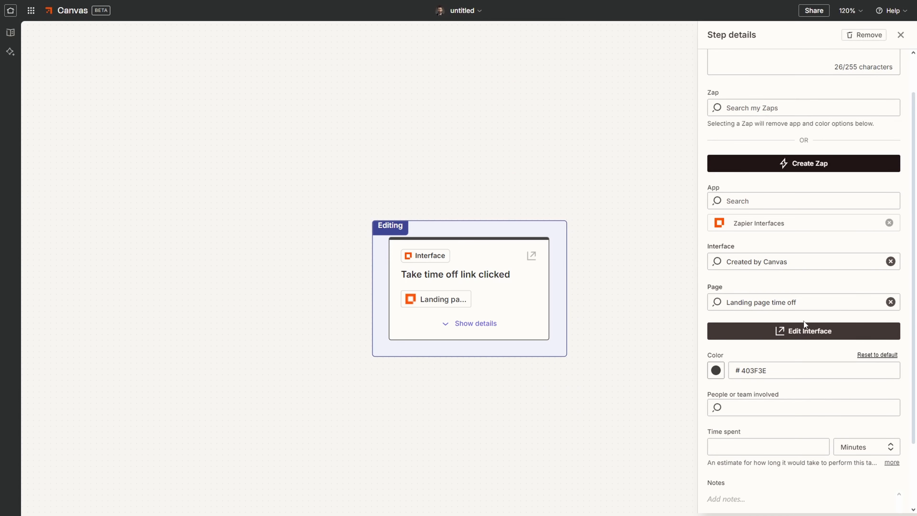
pyautogui.click(476, 324)
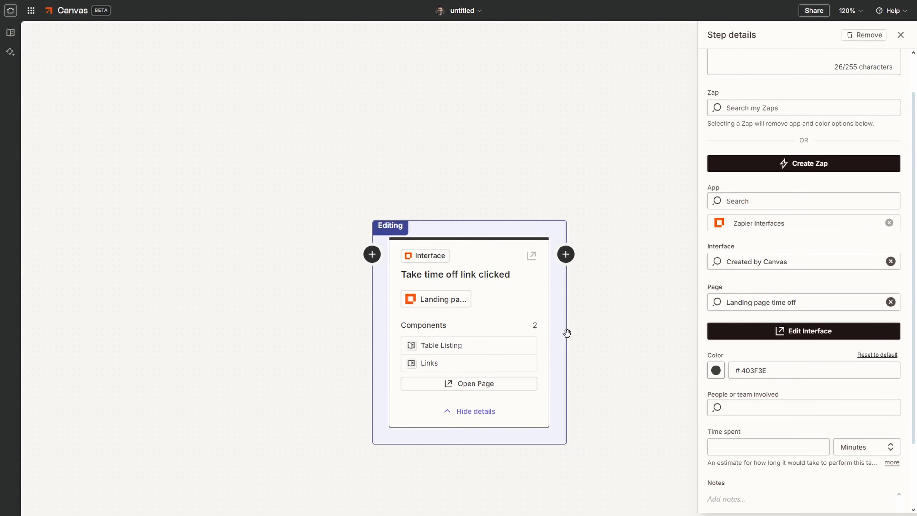
pyautogui.scroll(-1, 641, 292)
pyautogui.scroll(-1, 641, 292)
pyautogui.click(642, 288)
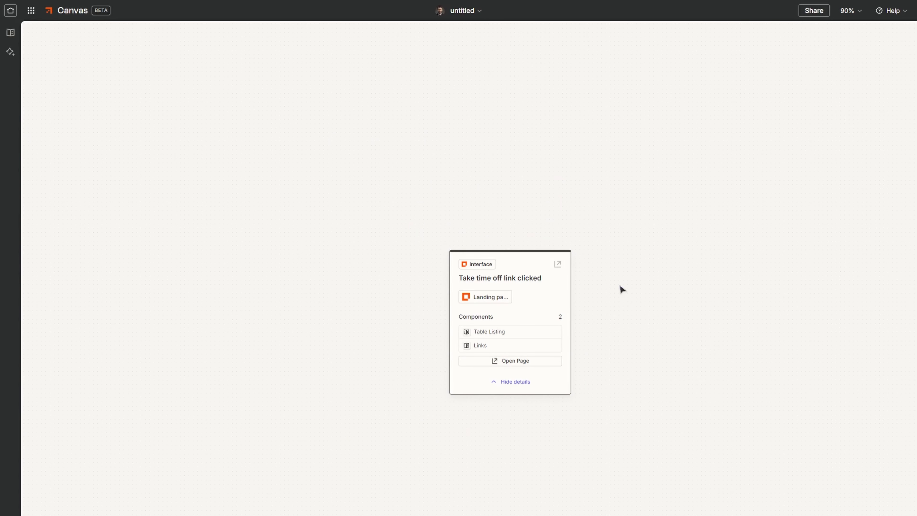
# Add a connected step after "Take time off link clicked" and create a new Zap for it.
pyautogui.click(584, 263)
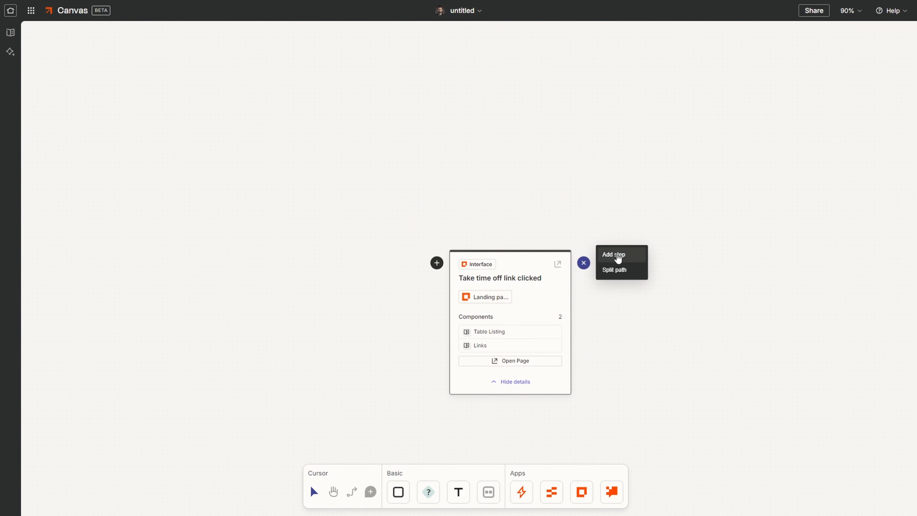
pyautogui.click(618, 255)
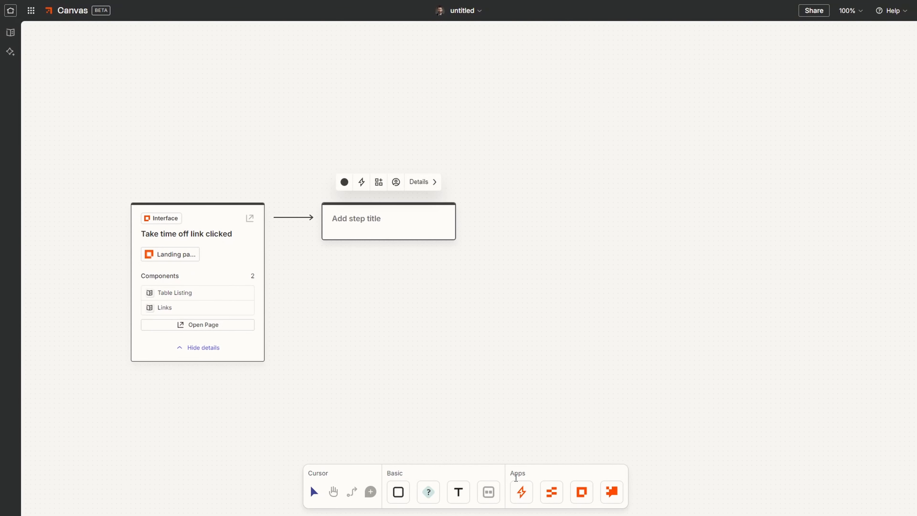
pyautogui.click(428, 185)
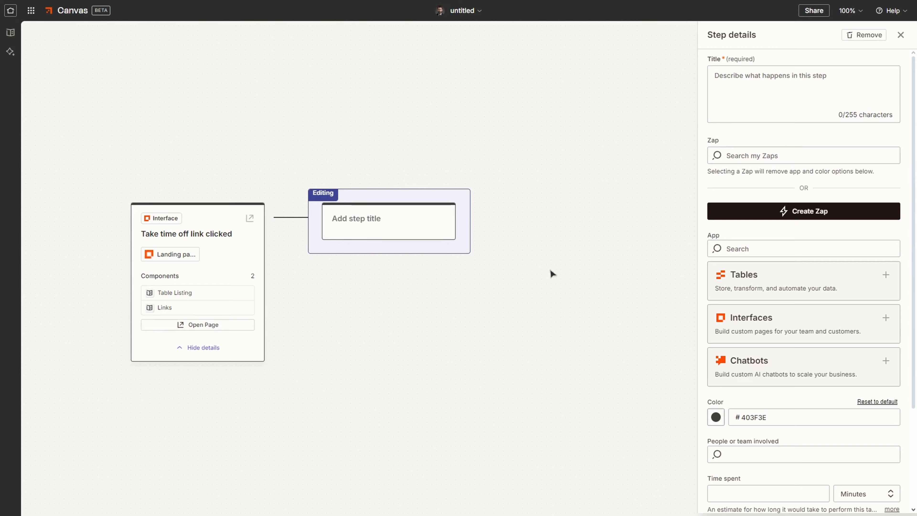
pyautogui.click(799, 213)
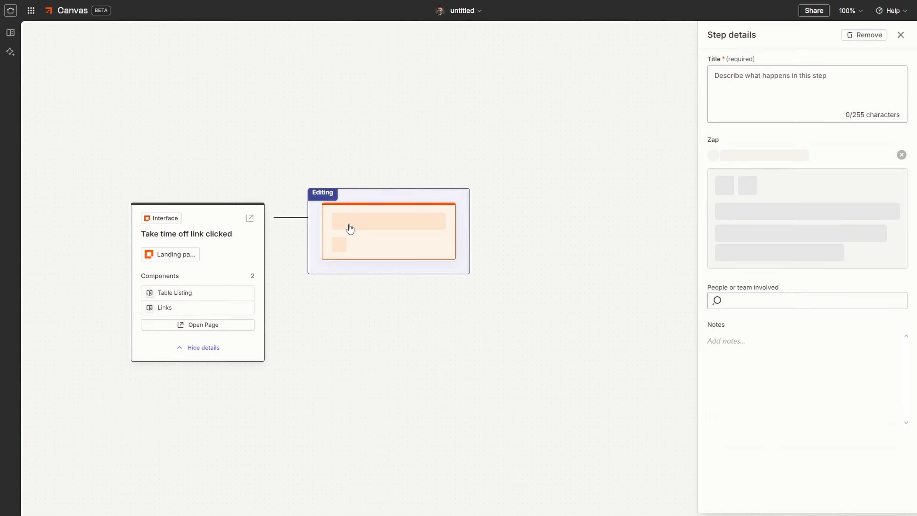
# Title the new Zap step "Employee request time off".
pyautogui.tripleClick(368, 234)
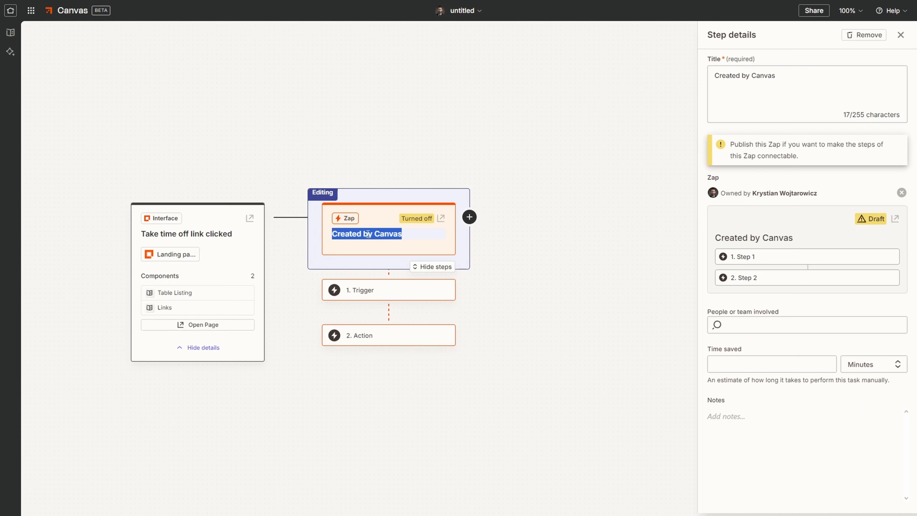
pyautogui.write('Emplo')
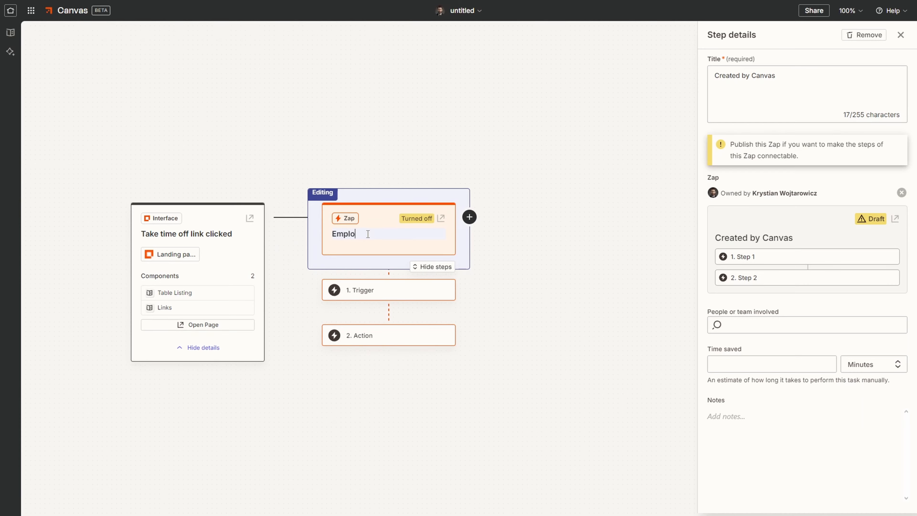
pyautogui.write('yee request time off')
# Open the draft Zap in the Zap editor and set its trigger to Google Forms with the New Form Response event.
pyautogui.click(894, 219)
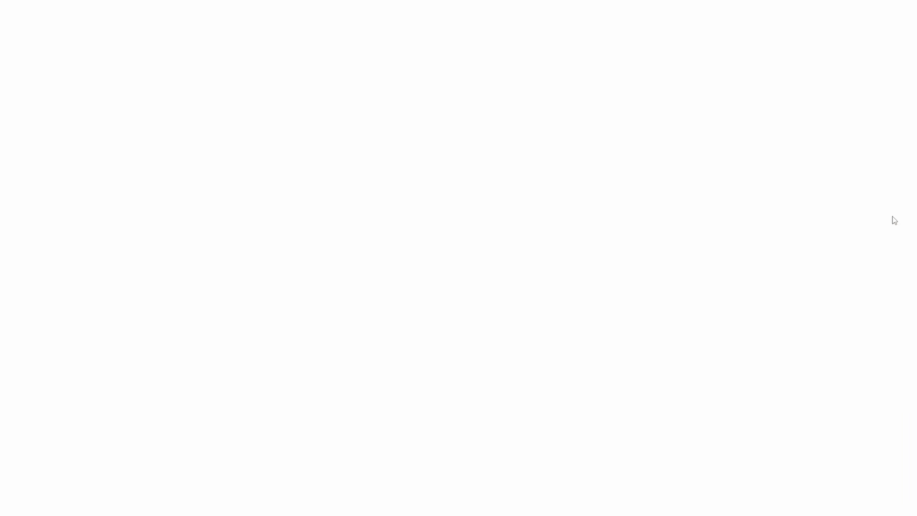
pyautogui.click(473, 233)
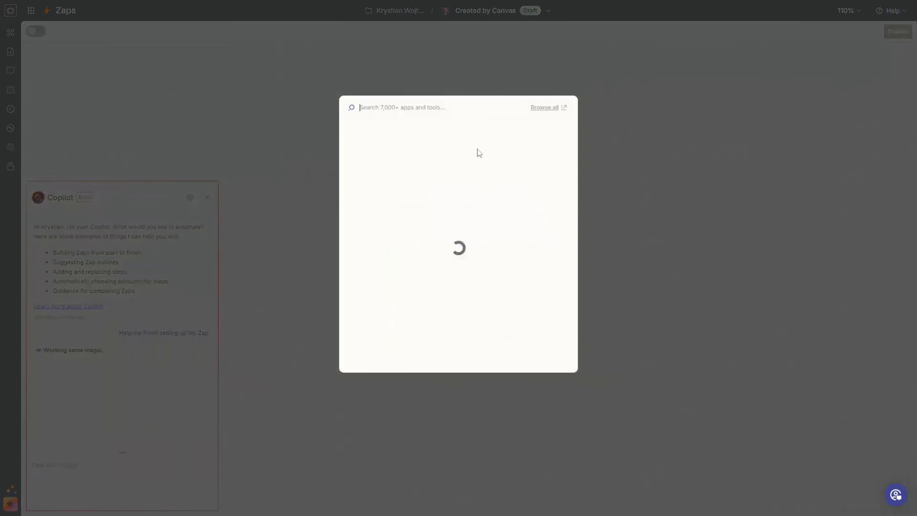
pyautogui.write('go')
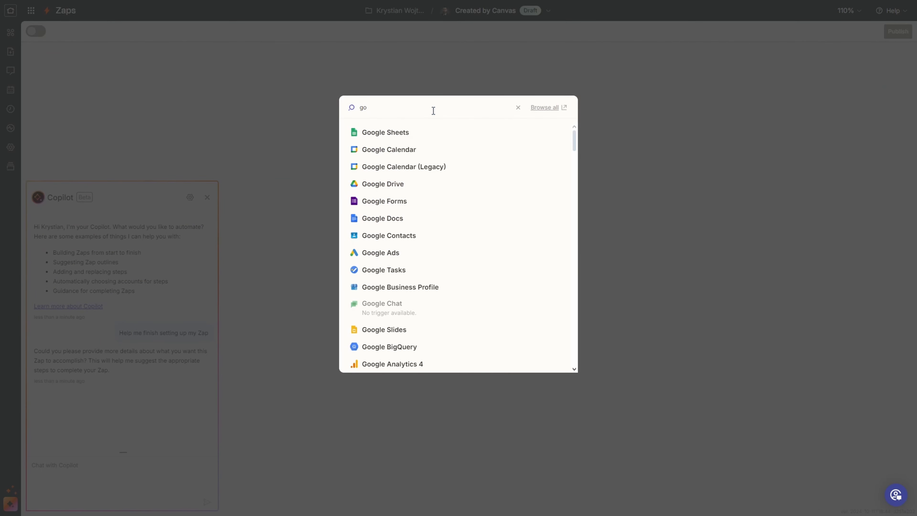
pyautogui.write('ogle')
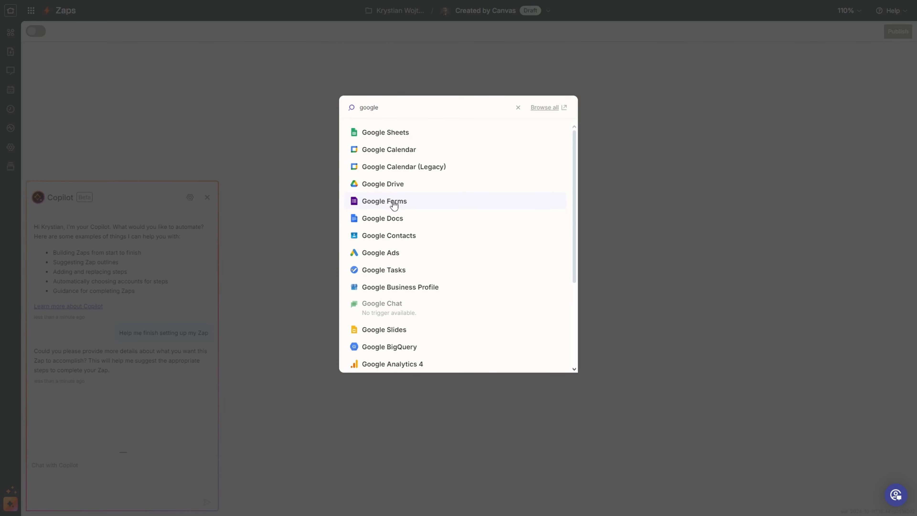
pyautogui.click(394, 205)
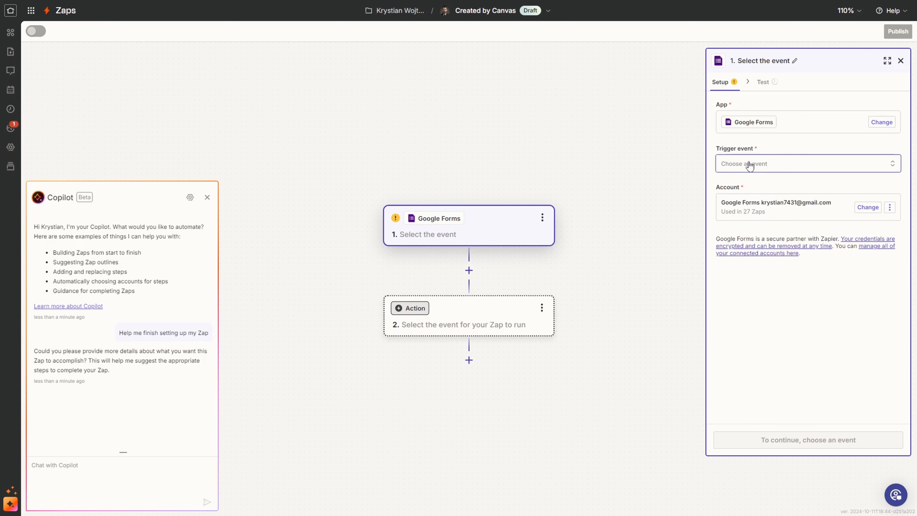
pyautogui.click(762, 164)
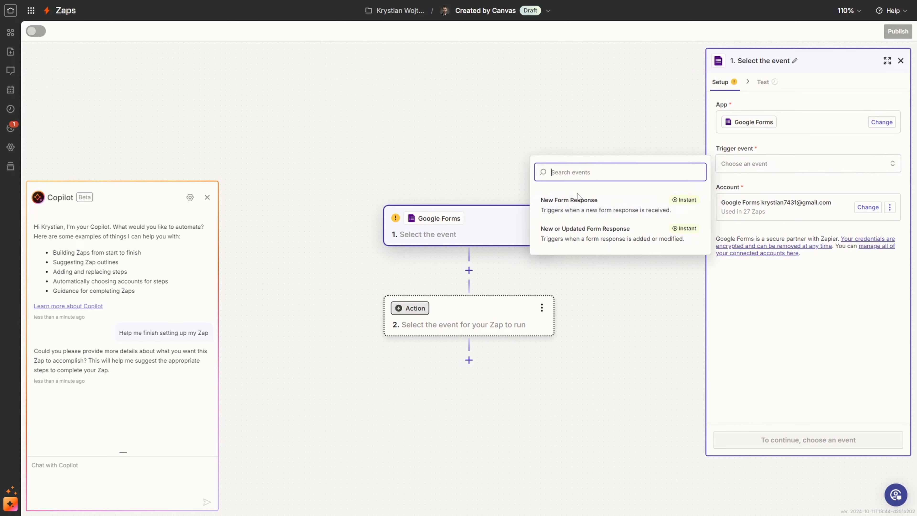
pyautogui.click(596, 210)
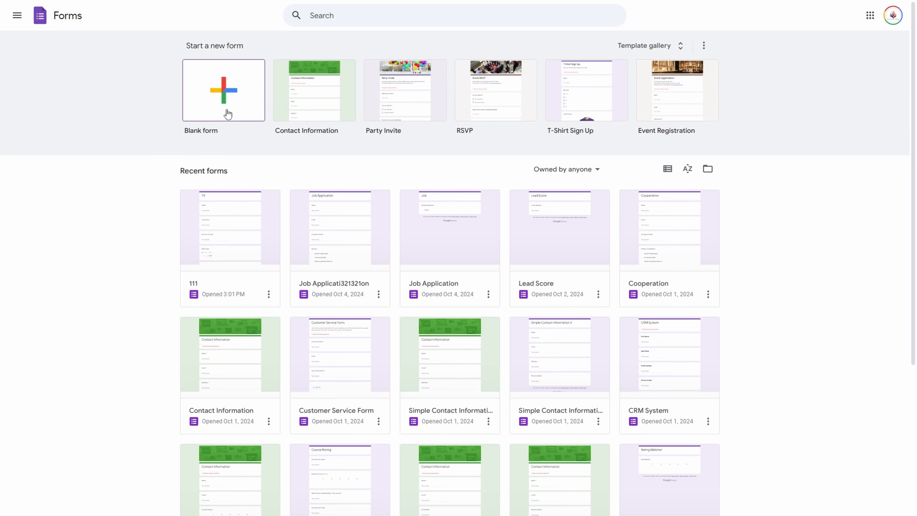
# Create a blank form in Google Forms and title it "time off".
pyautogui.click(227, 111)
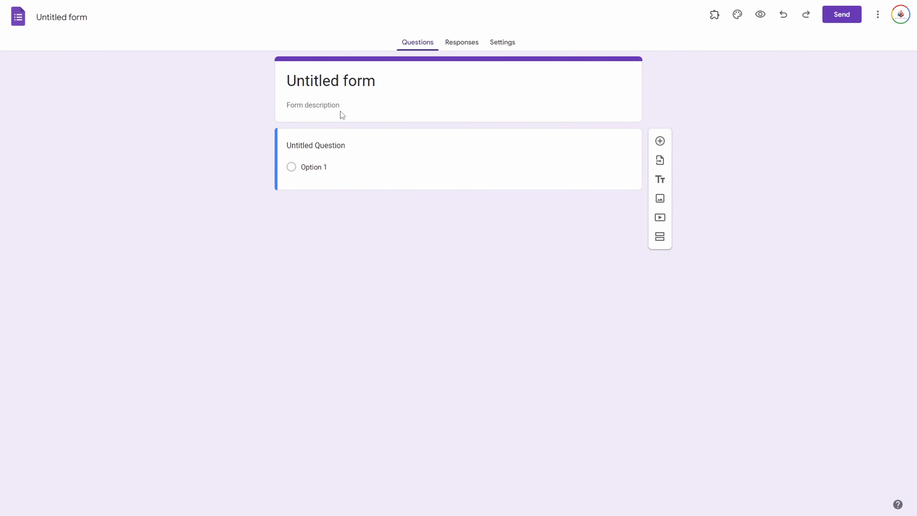
pyautogui.doubleClick(328, 81)
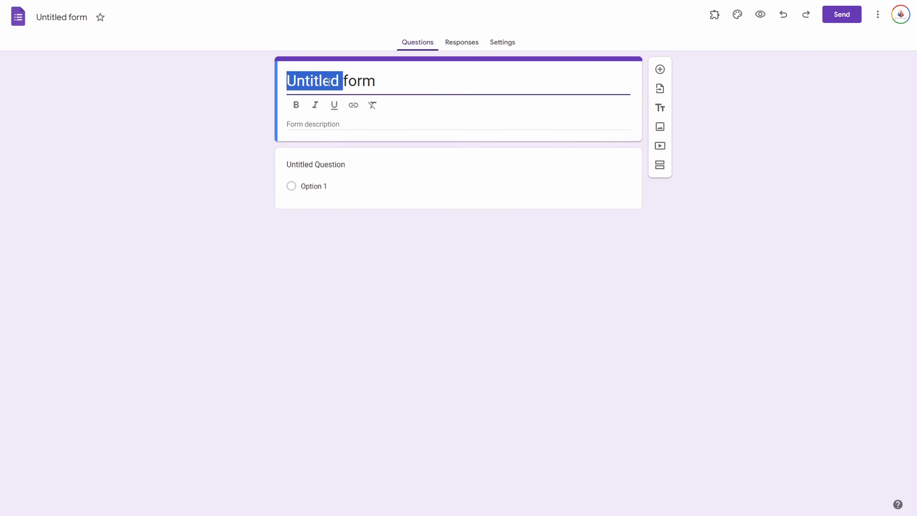
pyautogui.tripleClick(328, 81)
pyautogui.write('time f')
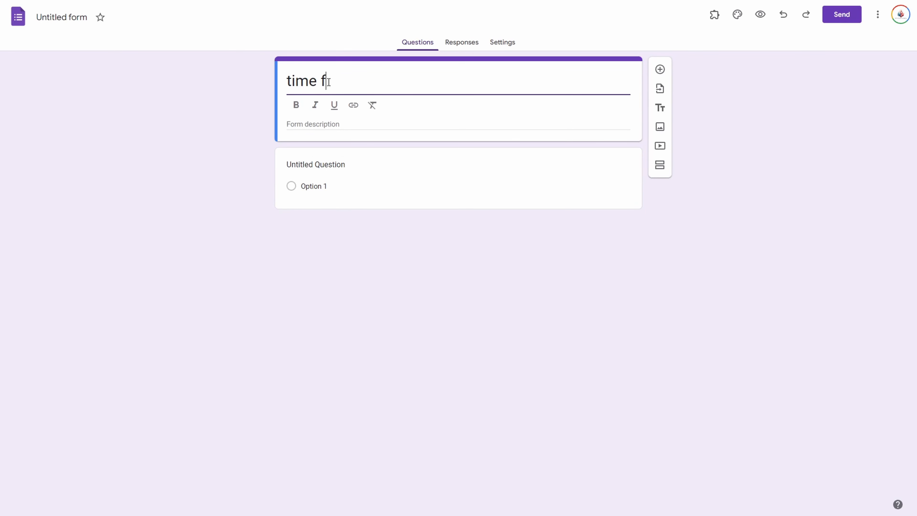
pyautogui.press('BackSpace')
pyautogui.write('off')
pyautogui.click(274, 203)
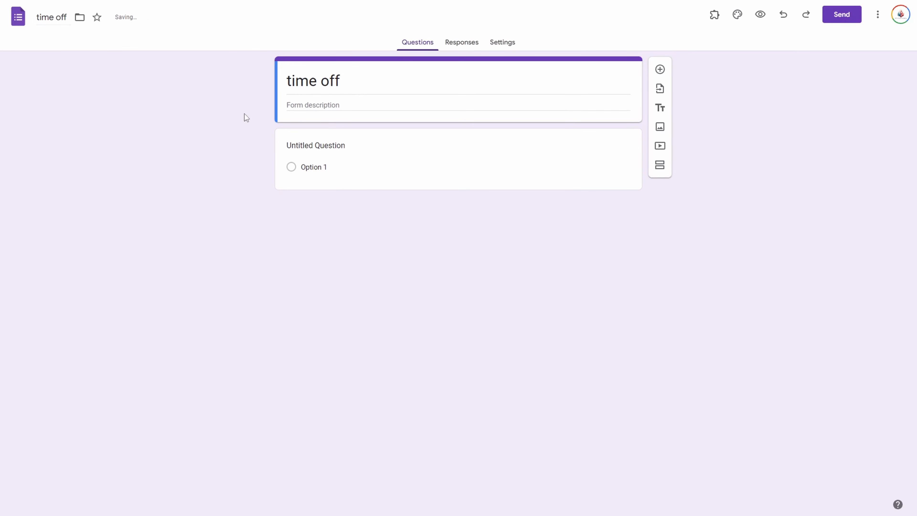
# Label the form's first question "Name" and add a second question below it.
pyautogui.click(322, 144)
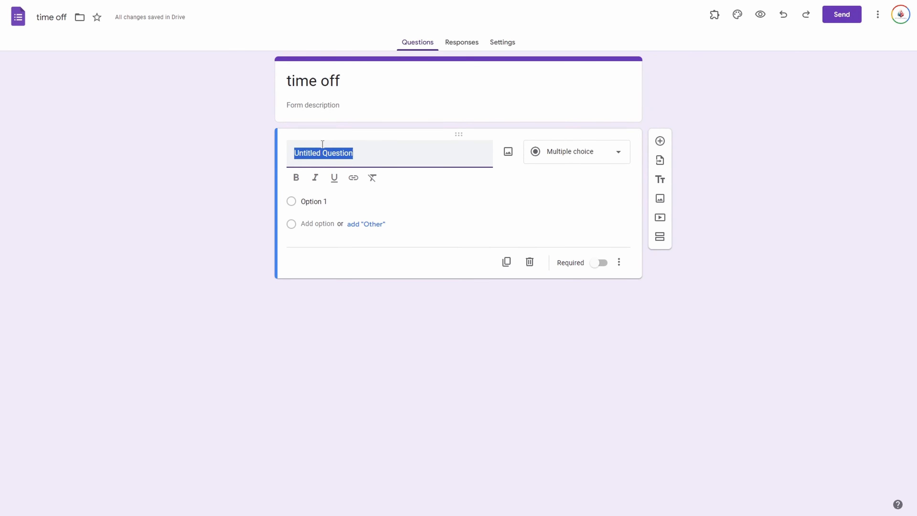
pyautogui.write('Name')
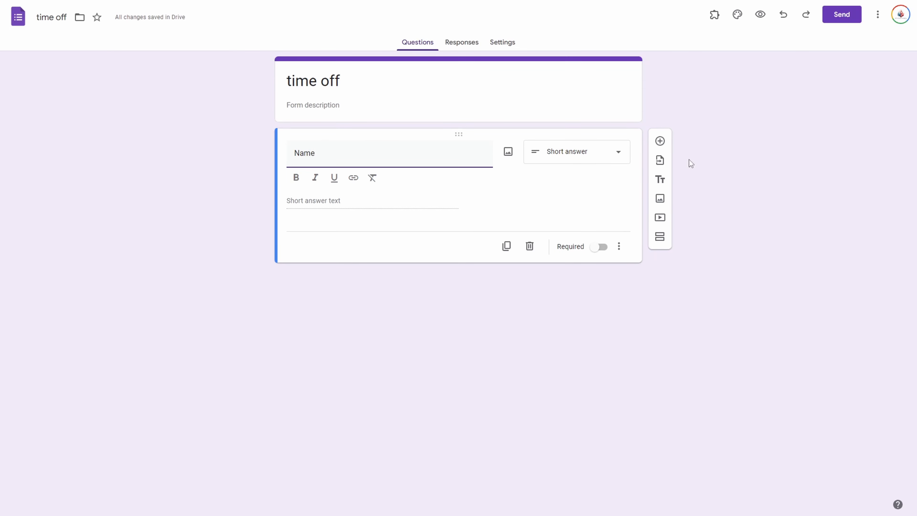
pyautogui.click(660, 140)
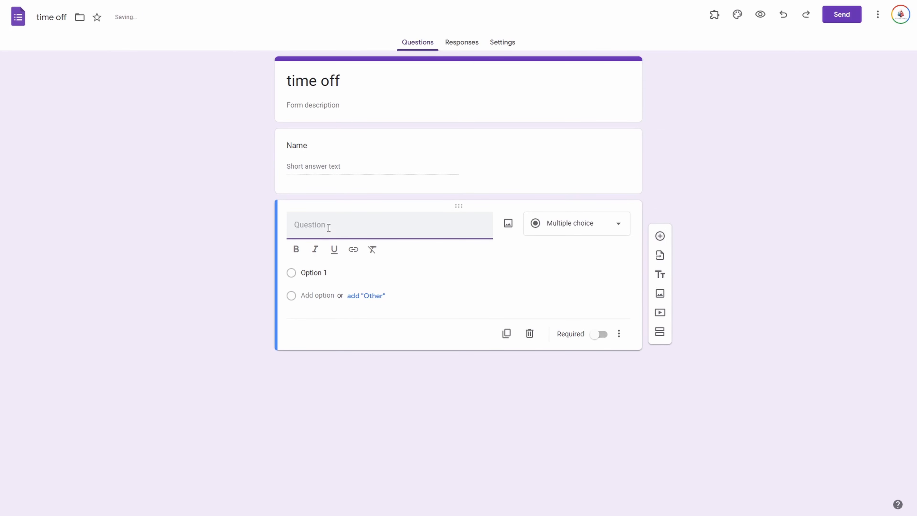
# Label the form's second question "Last Name" and add a short-answer question labelled "Amount of Days".
pyautogui.write('Last Name')
pyautogui.click(762, 279)
pyautogui.click(660, 236)
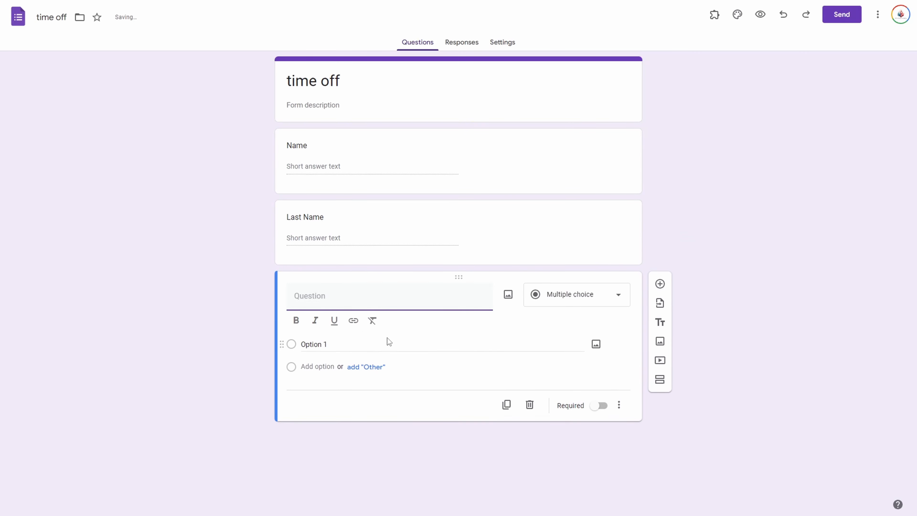
pyautogui.write('A')
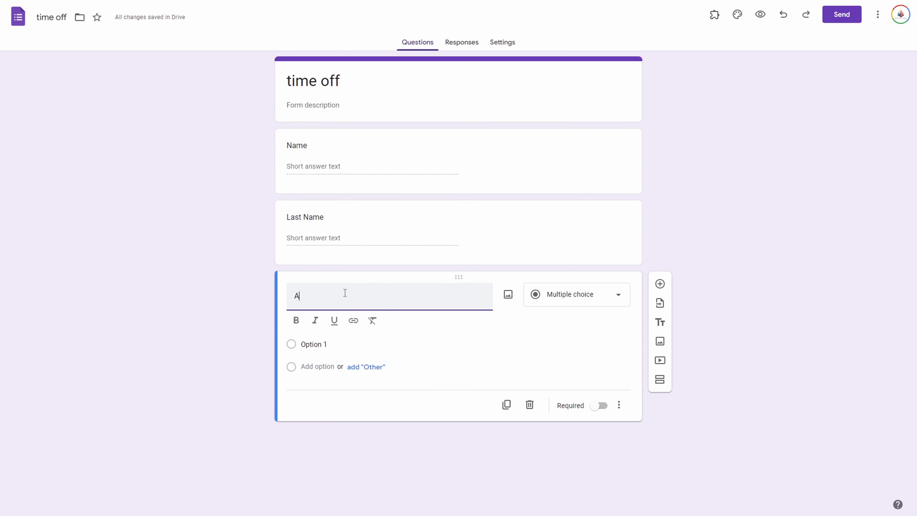
pyautogui.write('mount of D')
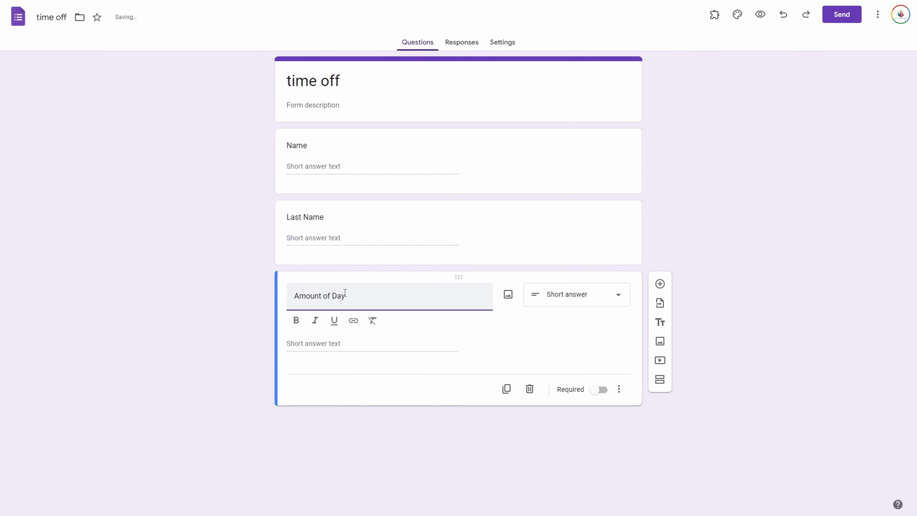
pyautogui.write('ays')
# Add a question labelled "Start Date" to the form with the Date answer type.
pyautogui.click(661, 283)
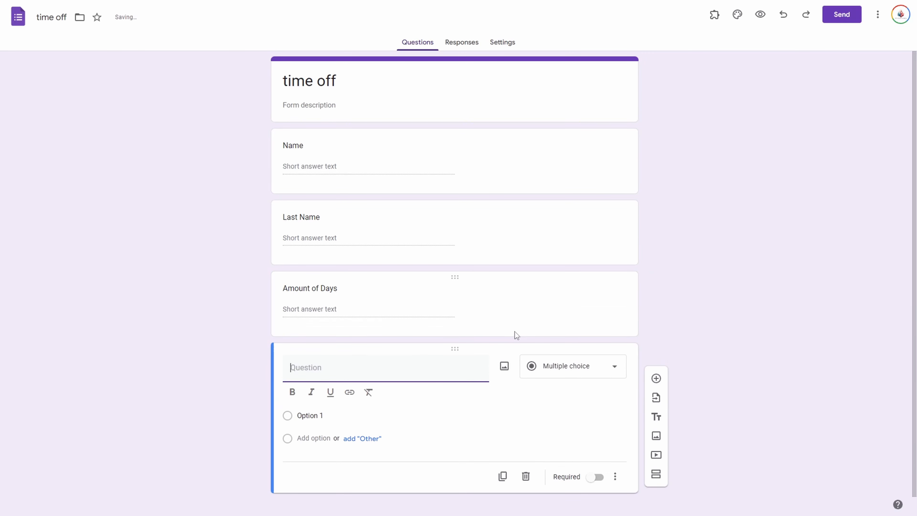
pyautogui.write('Start Date')
pyautogui.click(592, 371)
pyautogui.click(593, 371)
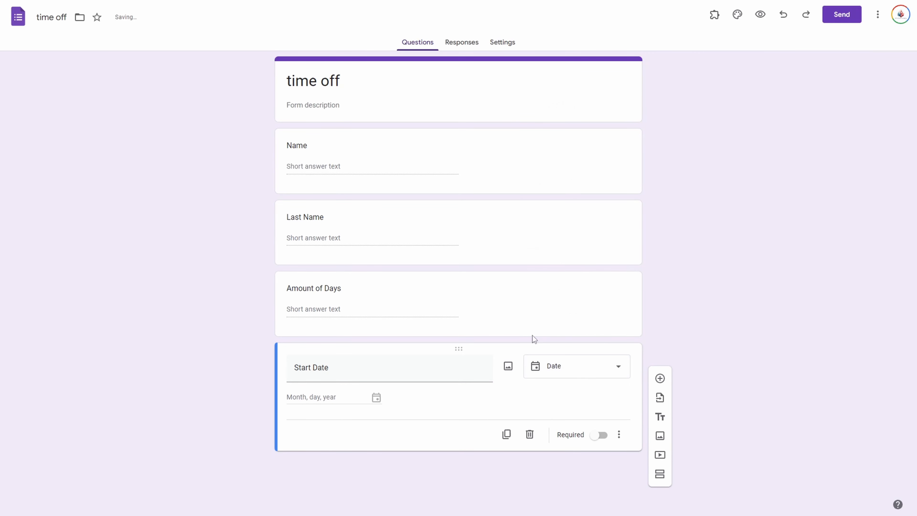
# Add a multiple-choice question labelled "Time off type" at the end of the form.
pyautogui.click(659, 378)
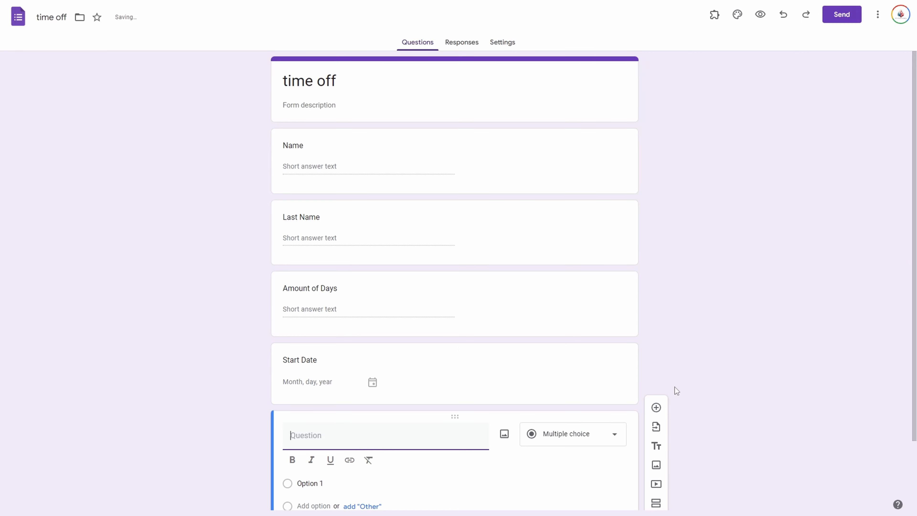
pyautogui.write('T')
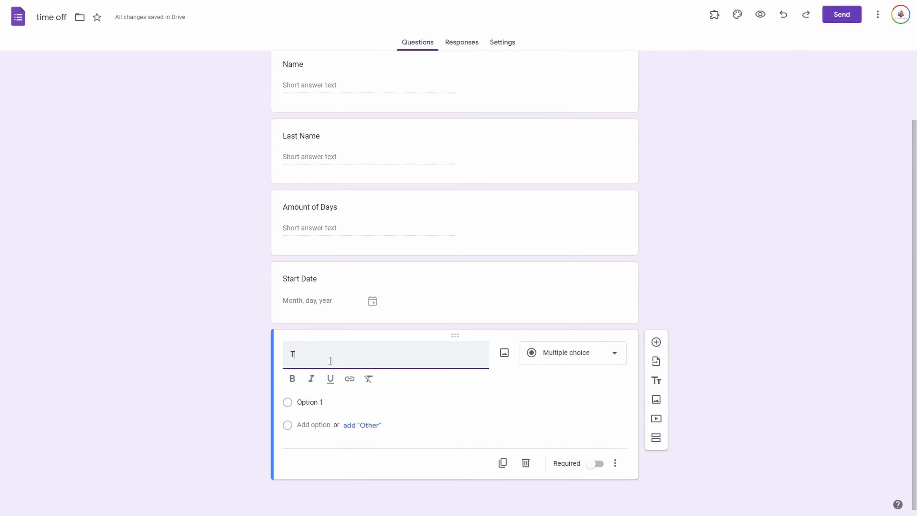
pyautogui.write('ime off type')
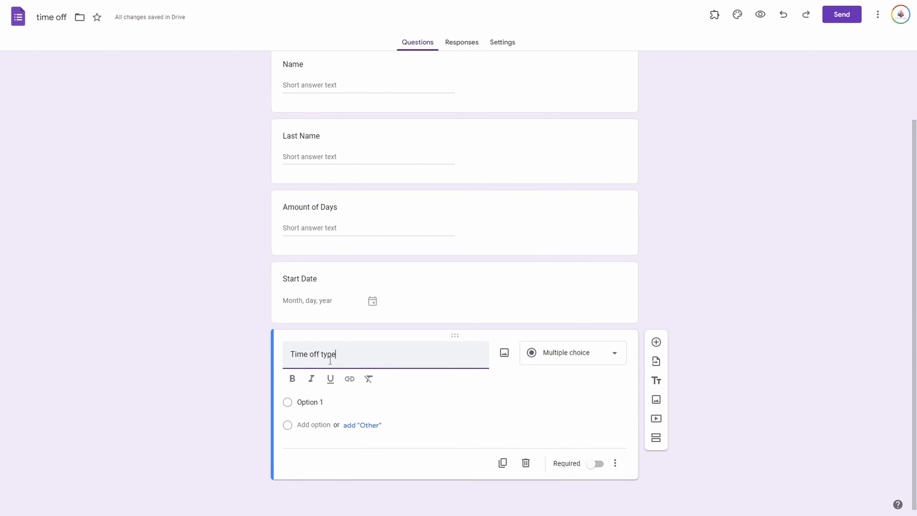
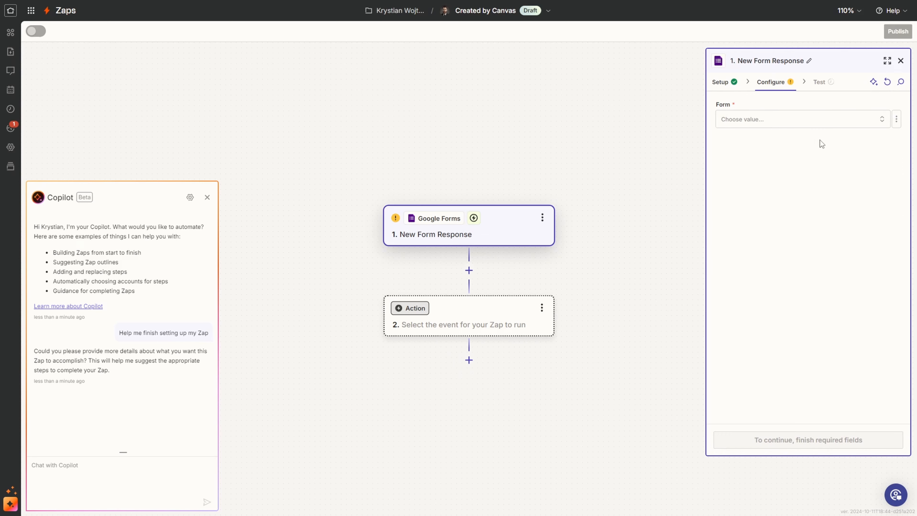
# Choose the "Time off" form for the Zap's trigger, test the trigger and continue with the selected form response.
pyautogui.click(817, 122)
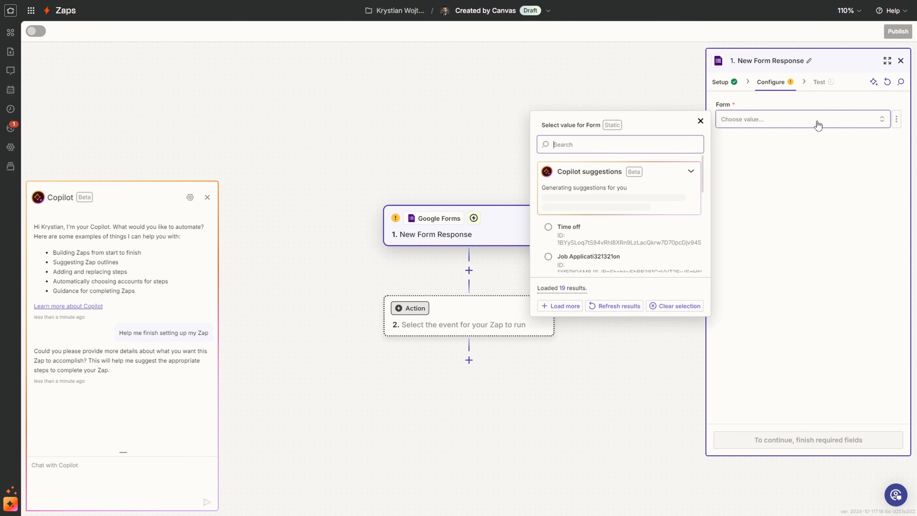
pyautogui.click(589, 242)
pyautogui.click(824, 443)
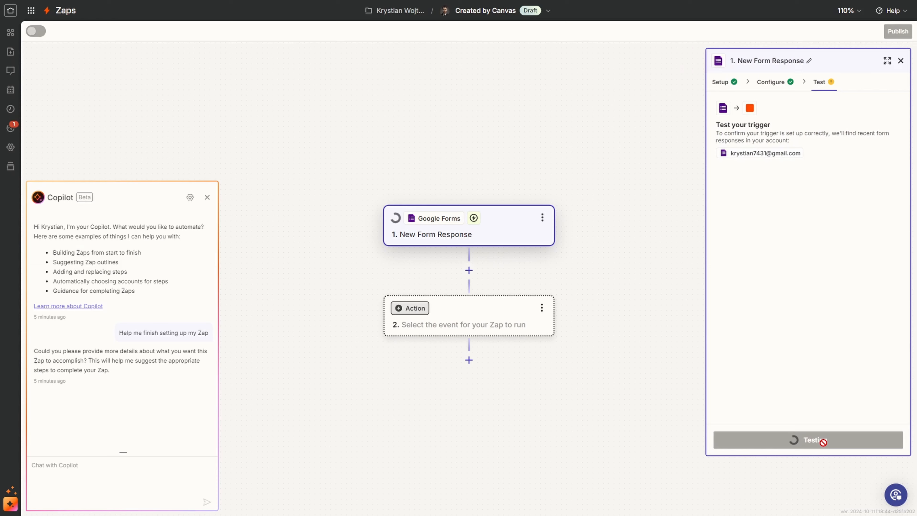
pyautogui.moveTo(808, 202)
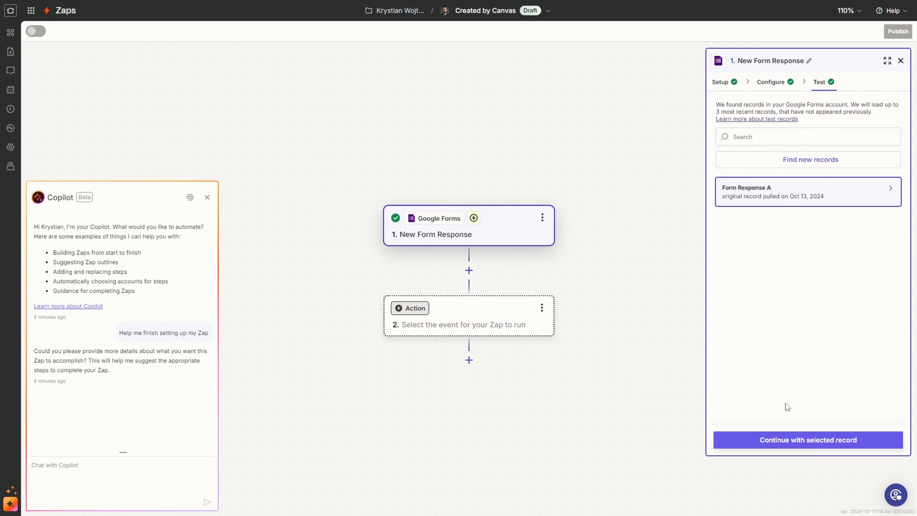
pyautogui.click(790, 440)
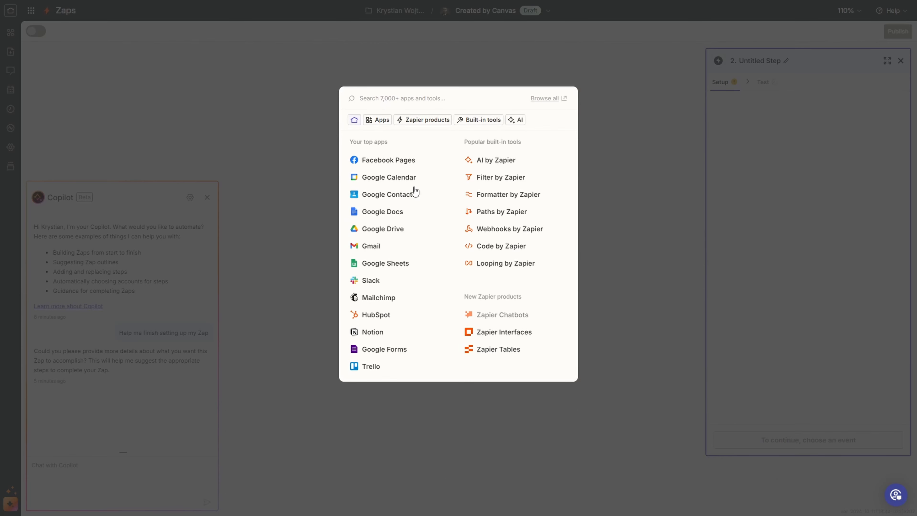
# Set the Zap's action to Zapier Tables with the Create Record event and create a new table for it.
pyautogui.click(498, 349)
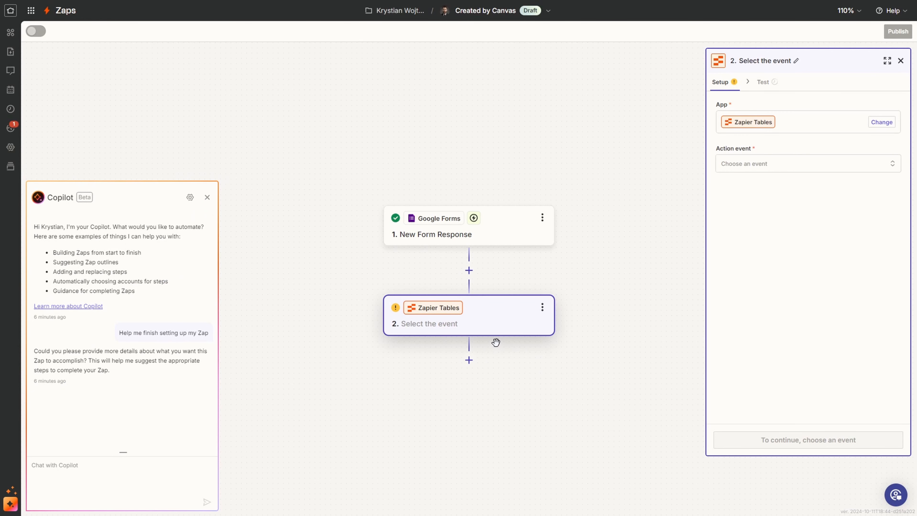
pyautogui.click(749, 170)
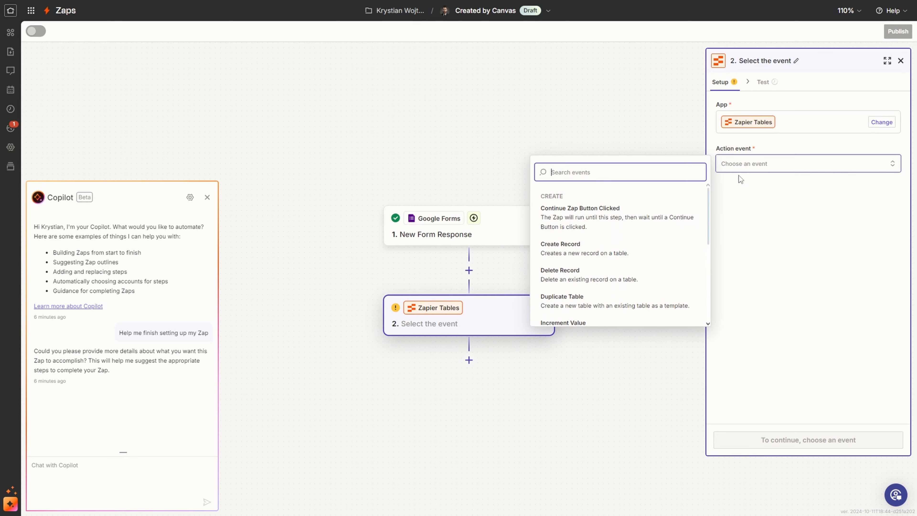
pyautogui.click(584, 261)
pyautogui.click(798, 446)
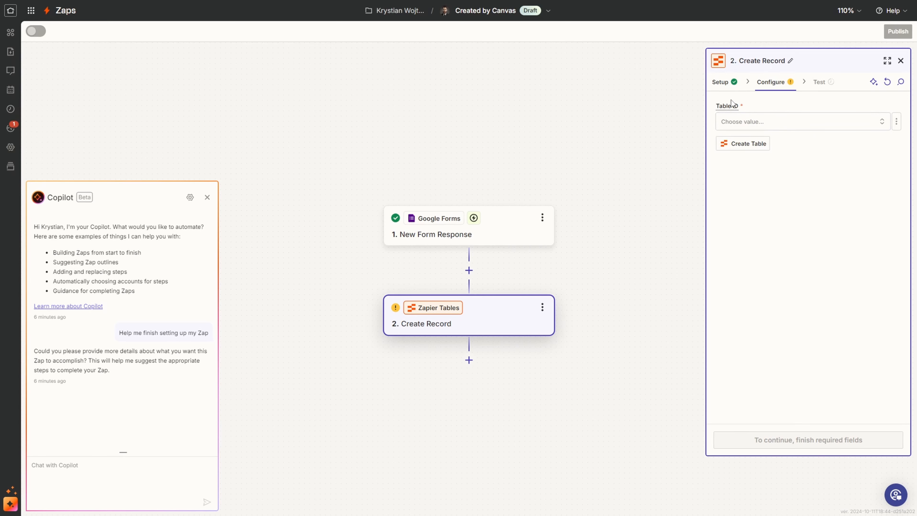
pyautogui.click(735, 147)
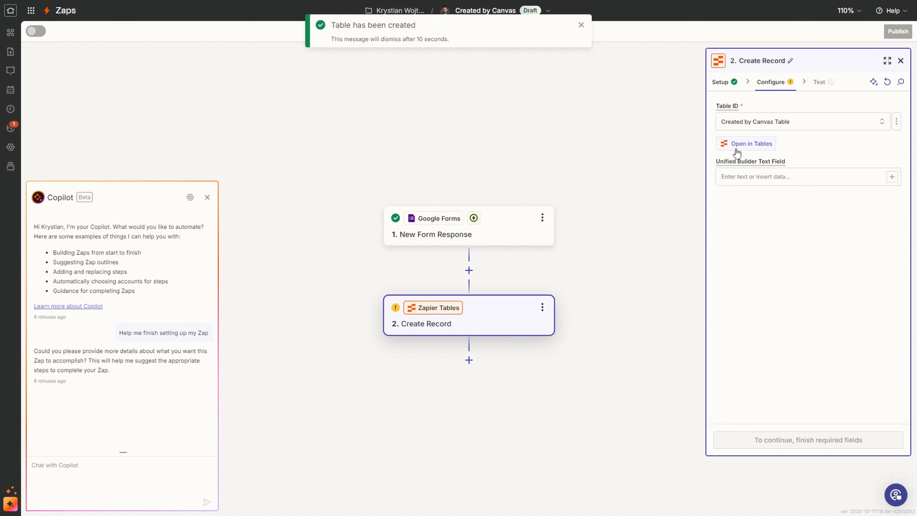
# Open the new table in Zapier Tables and change its number field to a Text field named "Name".
pyautogui.click(752, 144)
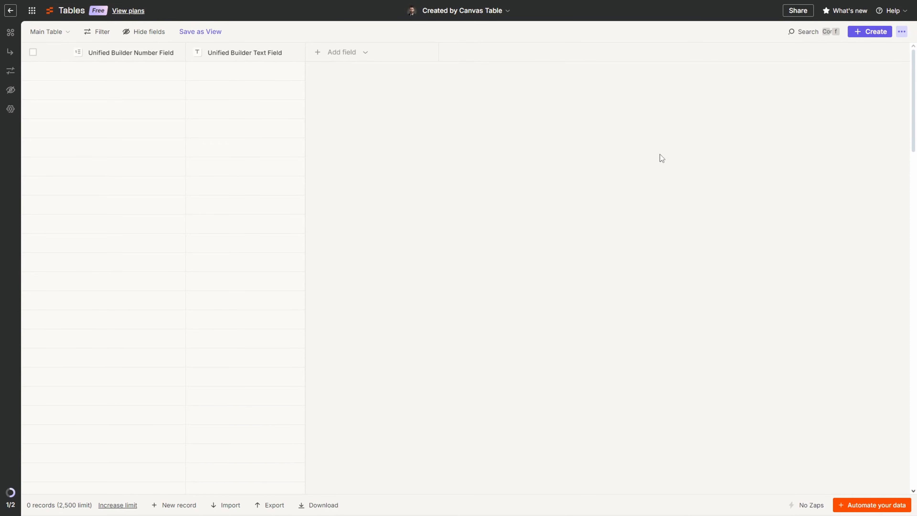
pyautogui.click(124, 57)
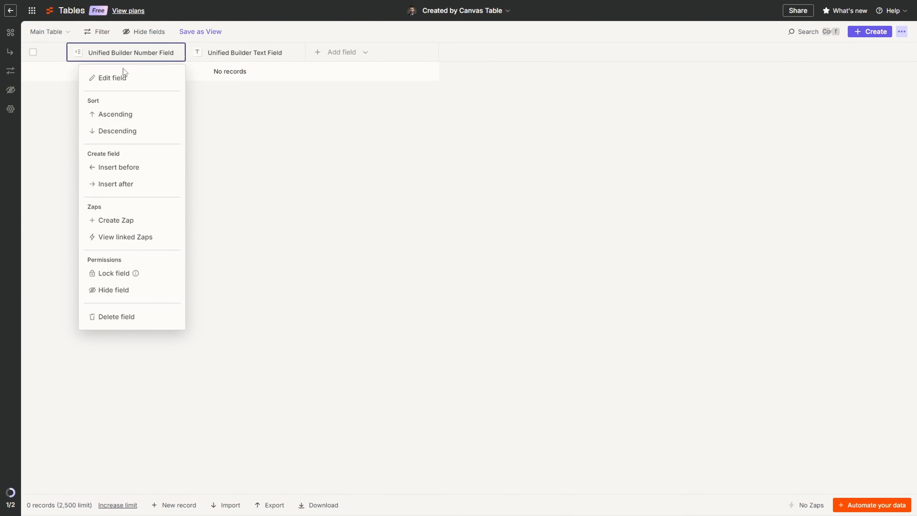
pyautogui.click(124, 75)
pyautogui.tripleClick(780, 103)
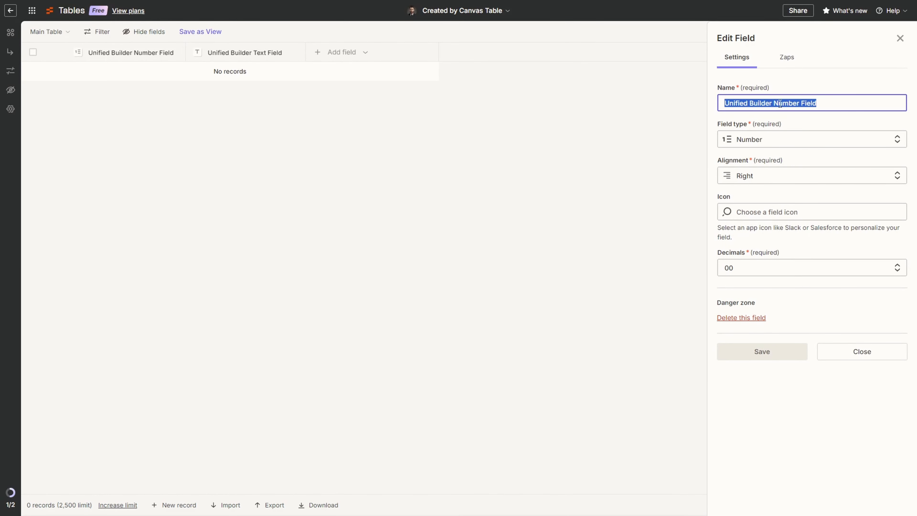
pyautogui.write('Name')
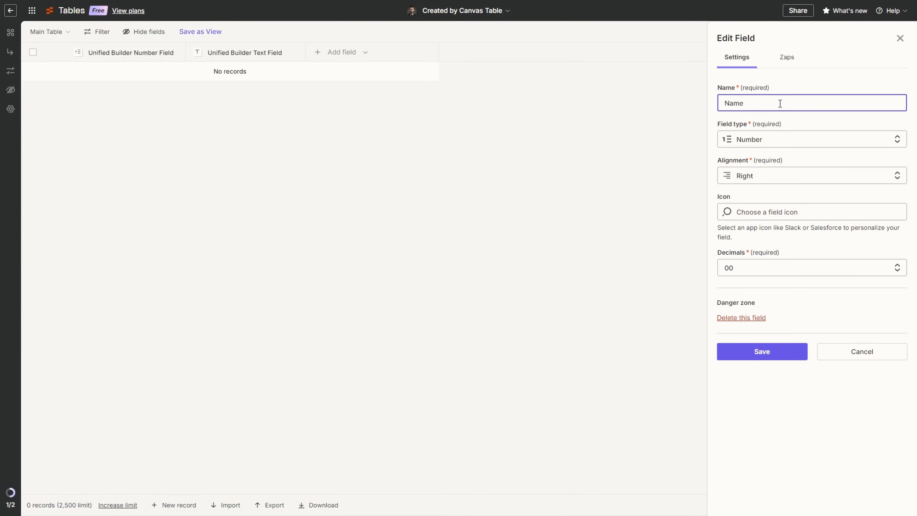
pyautogui.click(769, 139)
pyautogui.click(764, 303)
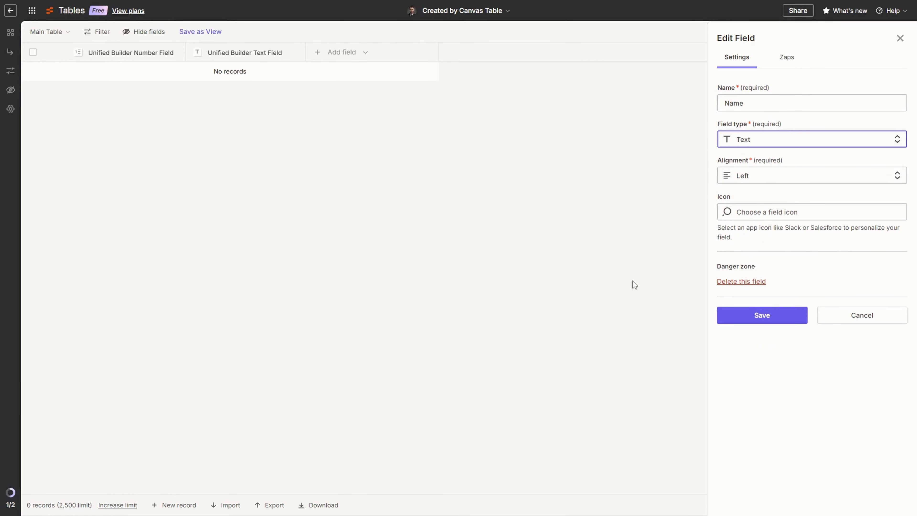
pyautogui.click(762, 314)
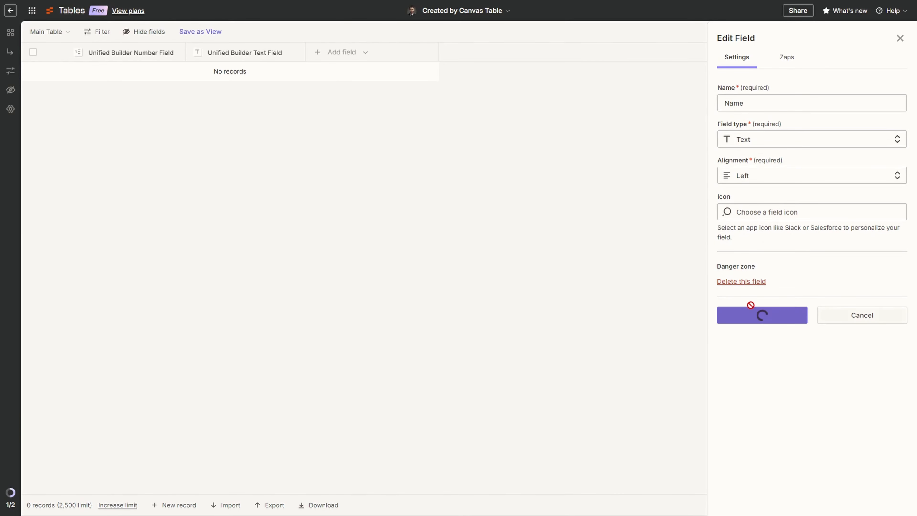
# Rename the table's "Unified Builder Text Field" as "Last Name" and save the field.
pyautogui.click(249, 53)
pyautogui.click(249, 78)
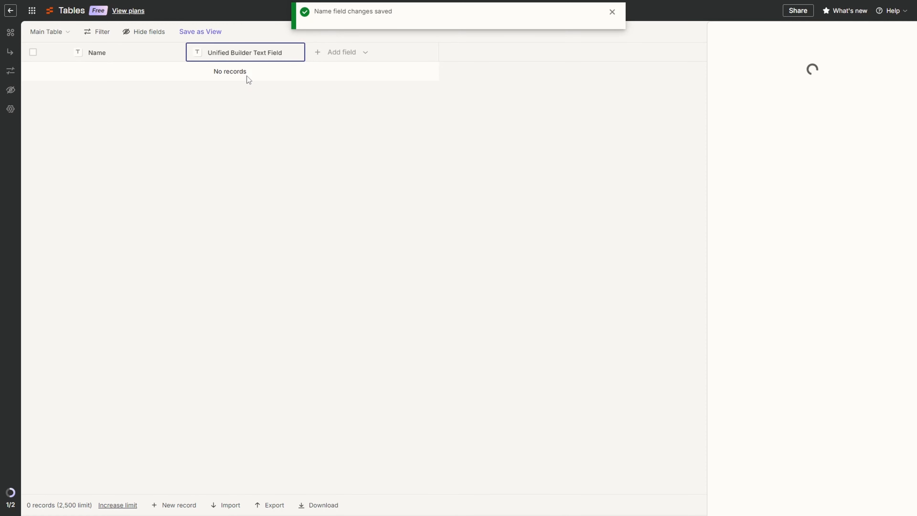
pyautogui.tripleClick(762, 105)
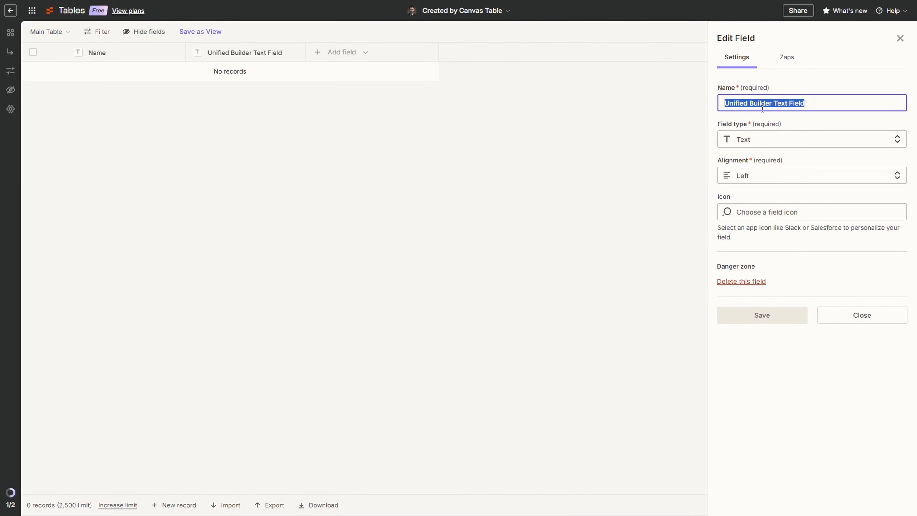
pyautogui.write('Last Name')
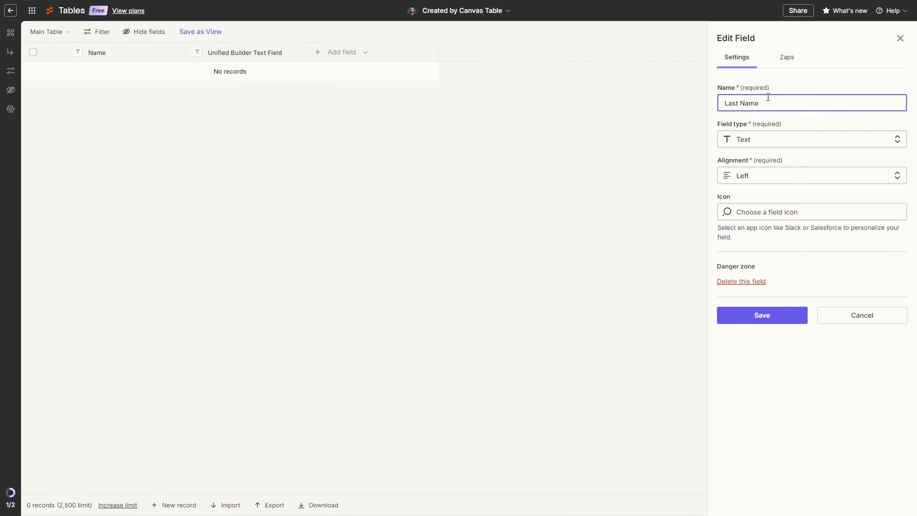
pyautogui.click(758, 316)
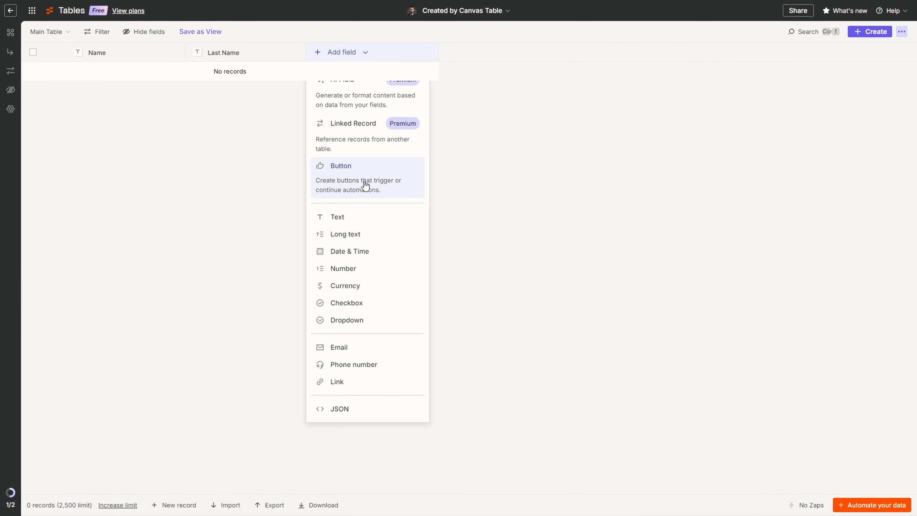
# Add a Text field named "Amount of Days" to the table.
pyautogui.click(362, 221)
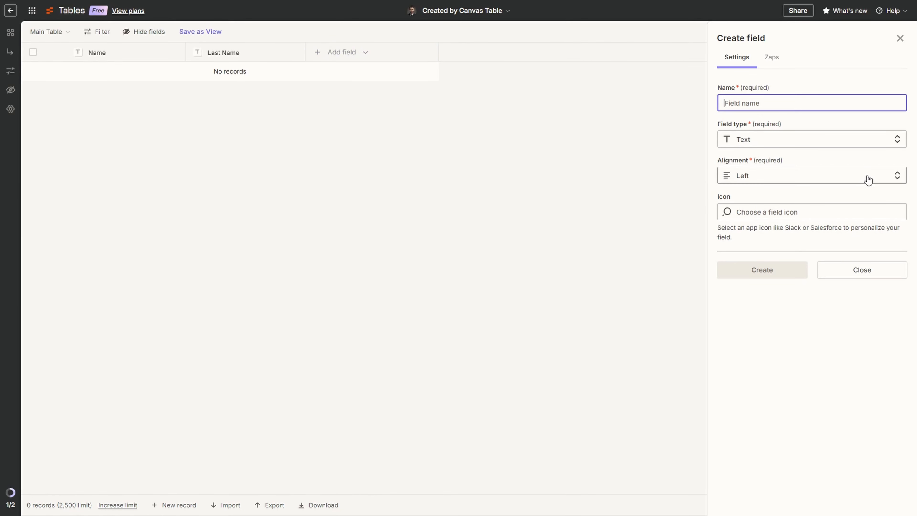
pyautogui.click(789, 104)
pyautogui.write('Amount')
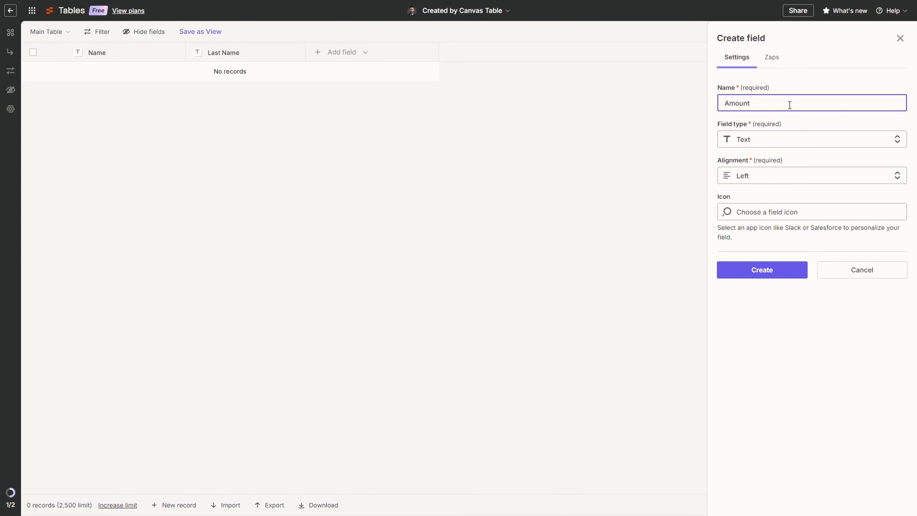
pyautogui.write(' of Days')
pyautogui.press('Return')
# Add a Date & Time field named "Start Date" to the table.
pyautogui.click(468, 54)
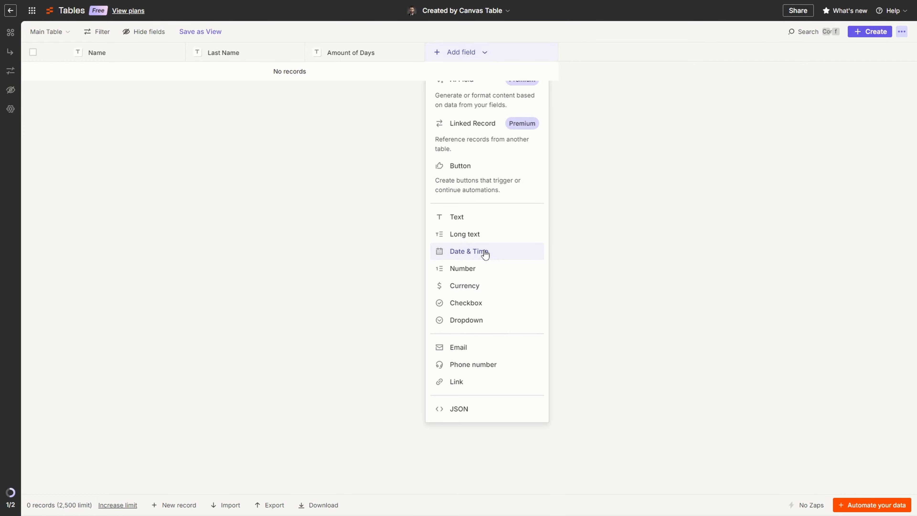
pyautogui.click(469, 251)
pyautogui.click(770, 102)
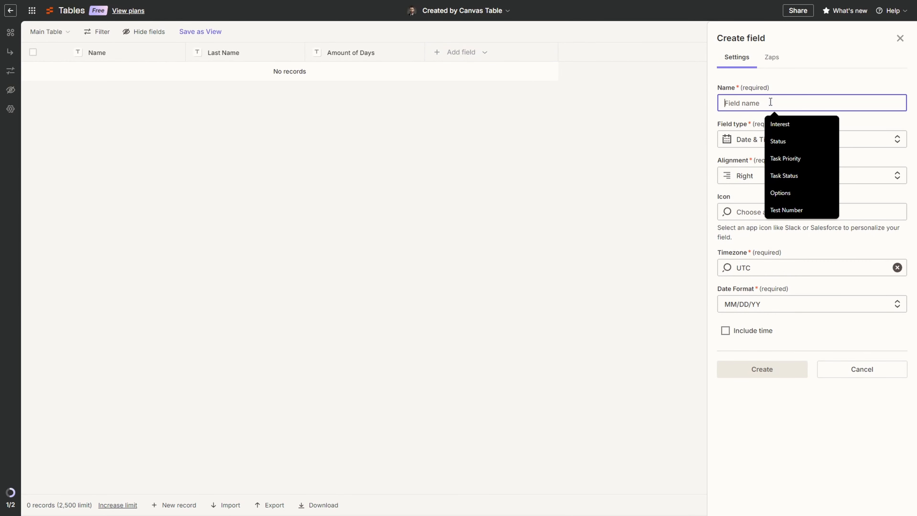
pyautogui.write('Start Date')
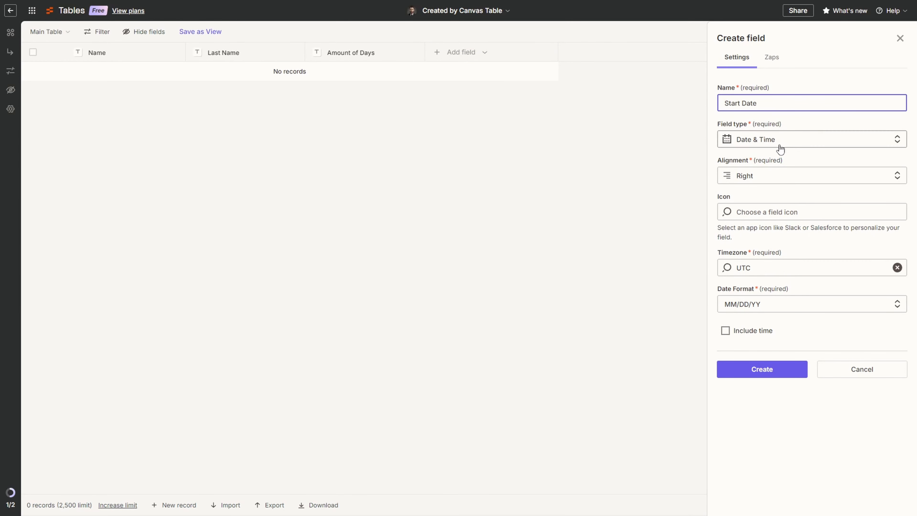
pyautogui.click(780, 367)
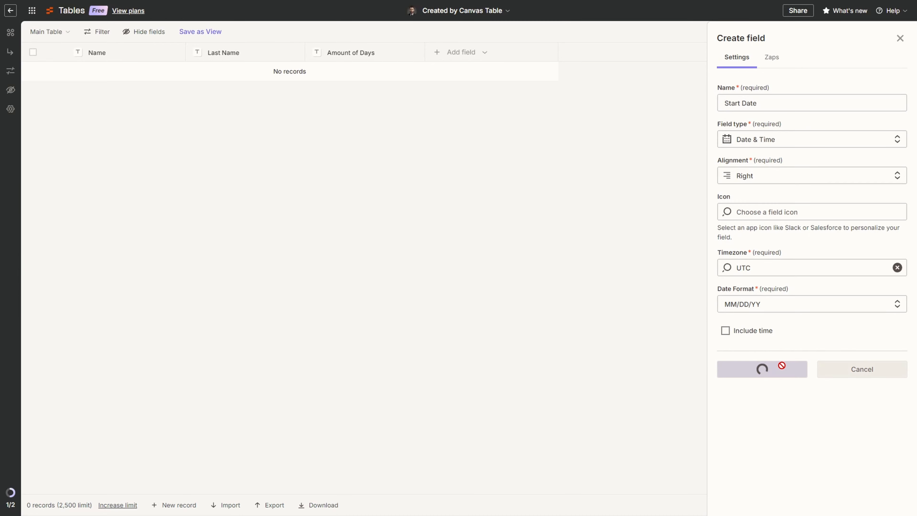
# Add a Text field named "Time off type" to the table.
pyautogui.click(591, 53)
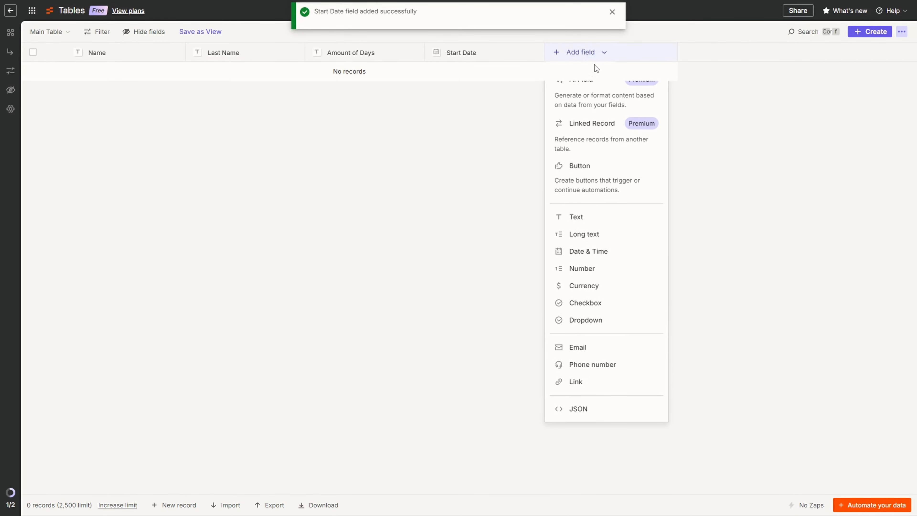
pyautogui.click(603, 217)
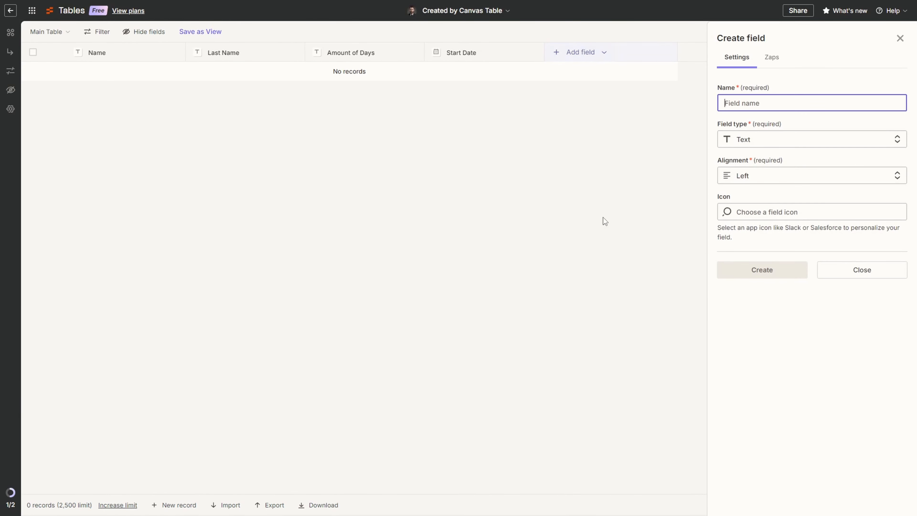
pyautogui.write('Time')
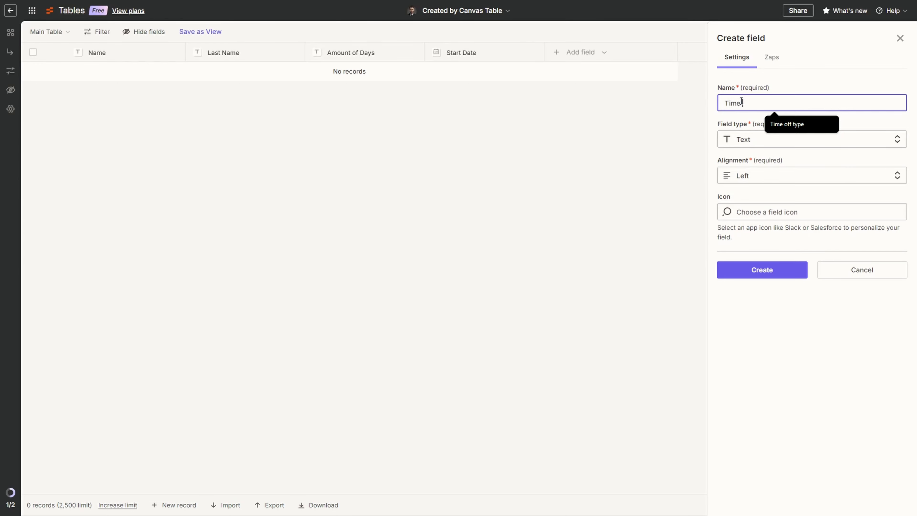
pyautogui.write(' off type')
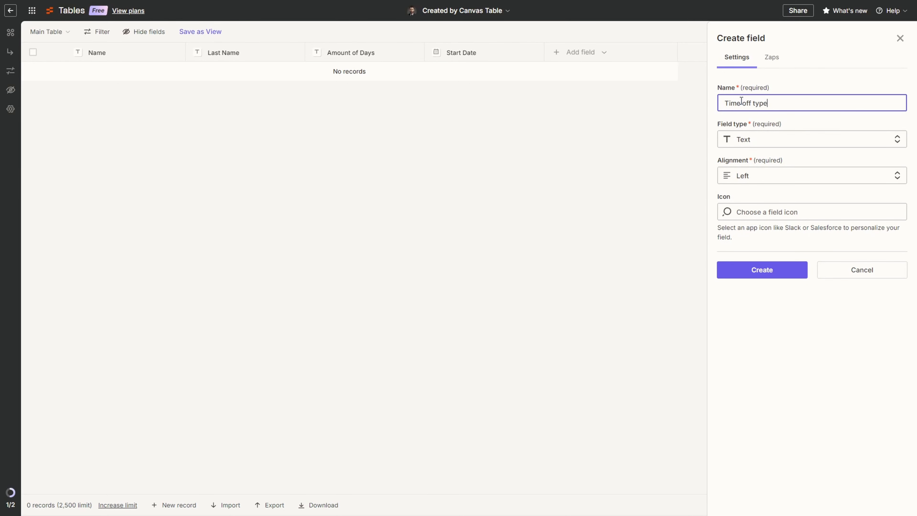
pyautogui.click(779, 275)
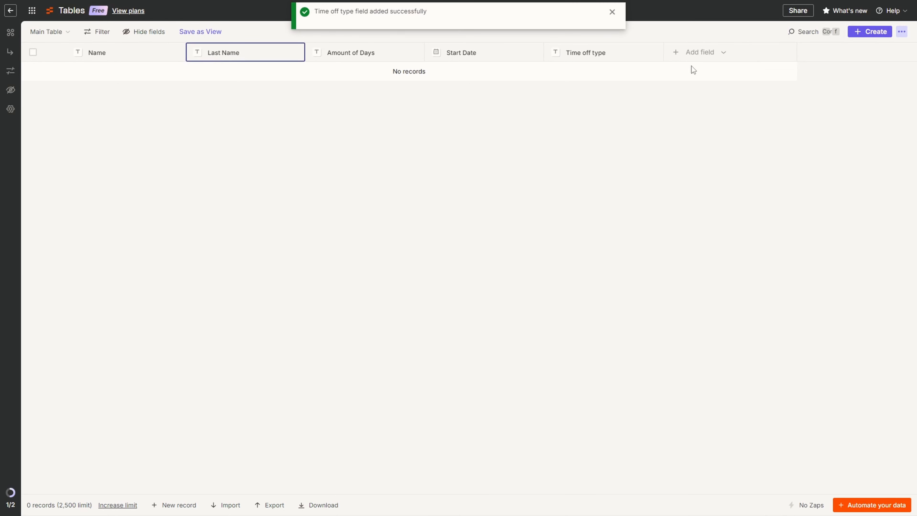
# Add a Text field named "Status" to the table.
pyautogui.click(700, 52)
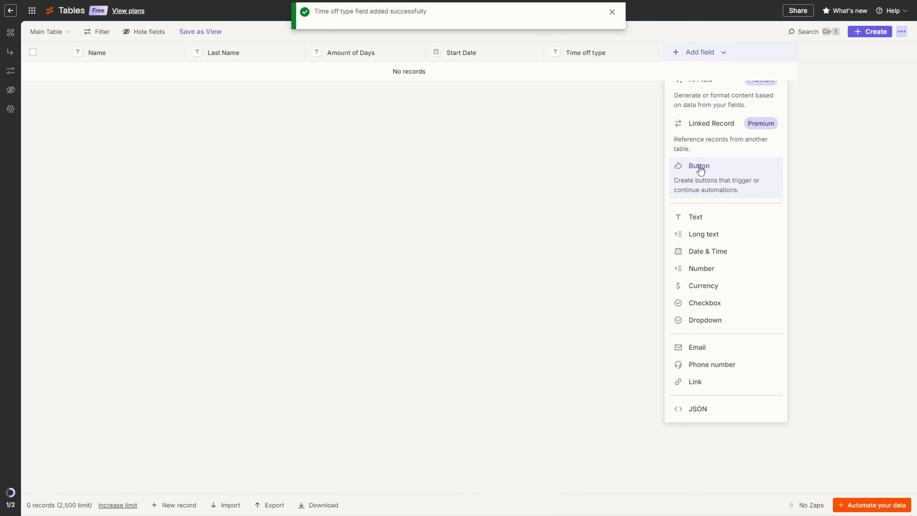
pyautogui.click(724, 218)
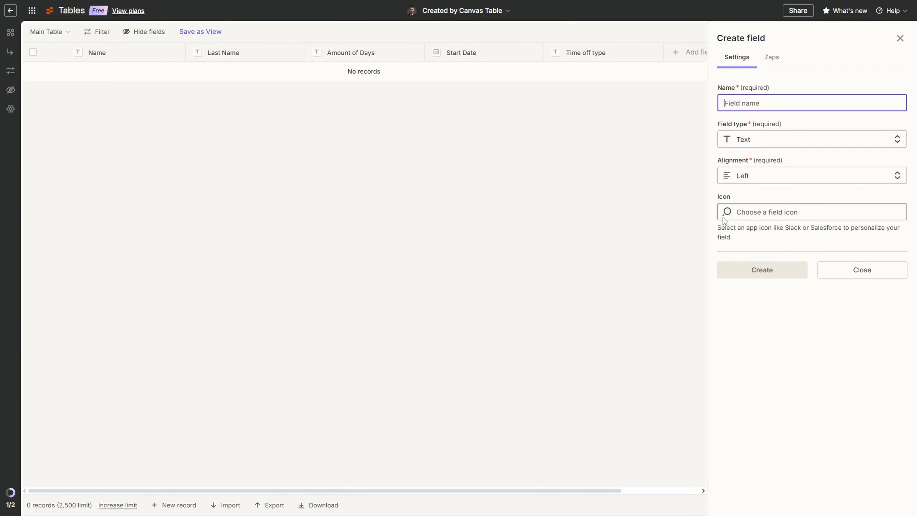
pyautogui.write('Status')
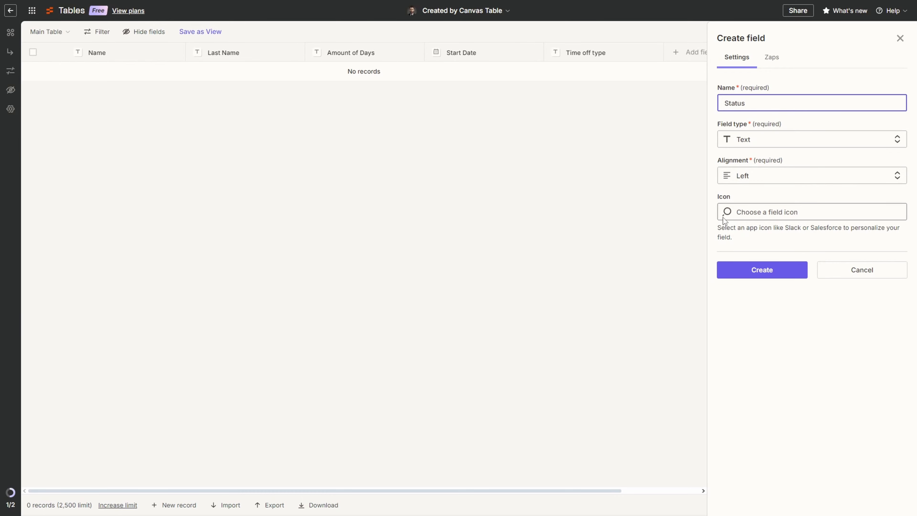
pyautogui.click(741, 270)
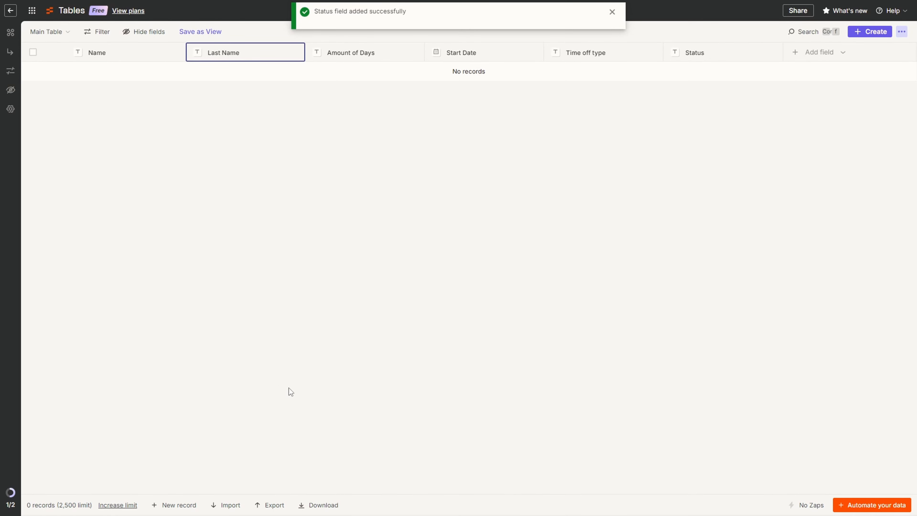
# Rename the table as "time off", and refresh the Create Record step's table choices to select it as the Table ID.
pyautogui.click(457, 11)
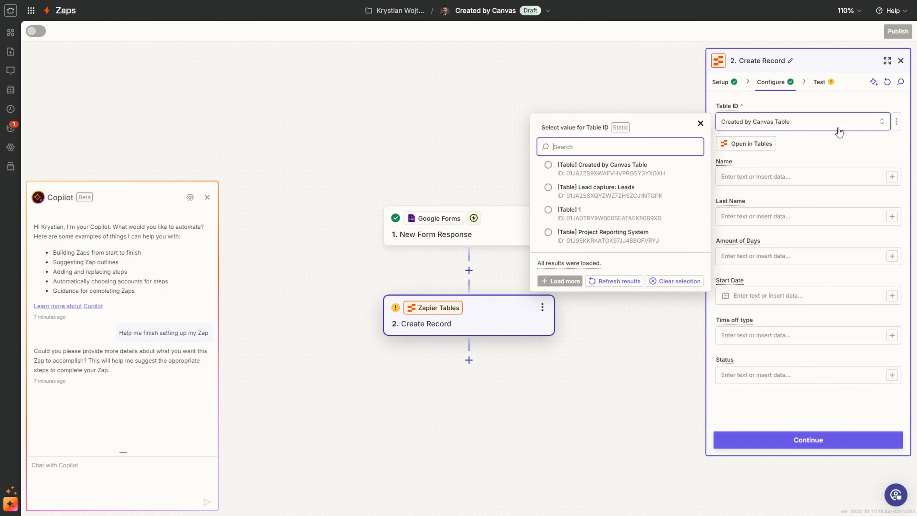
pyautogui.click(614, 281)
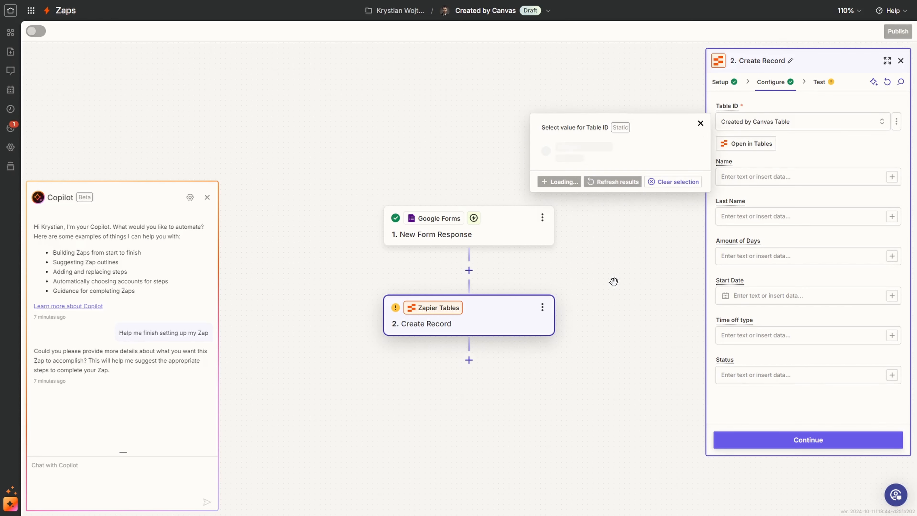
pyautogui.click(598, 174)
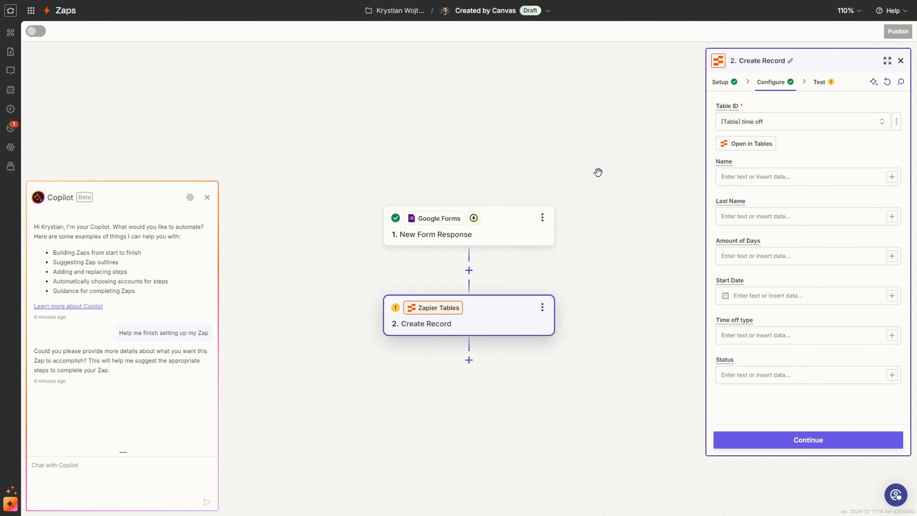
# Map the form response's Name and Last Name to the matching record fields in the Create Record step.
pyautogui.click(892, 176)
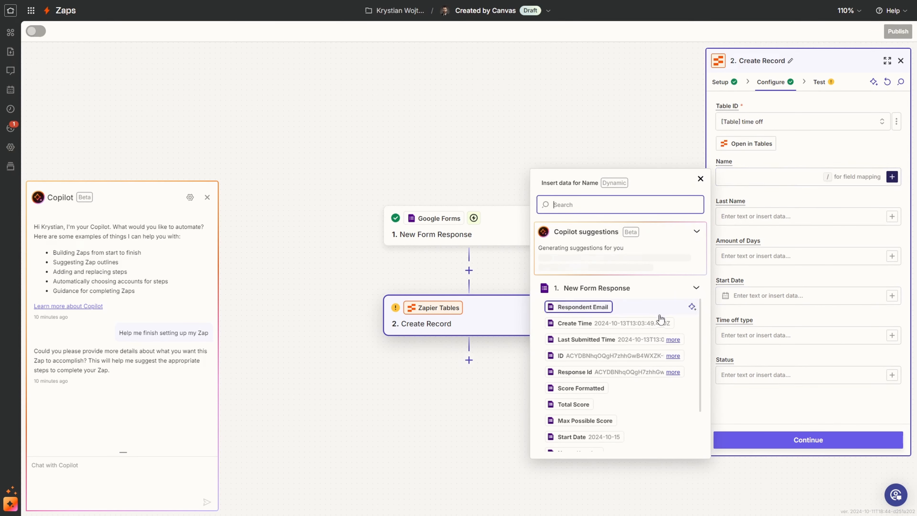
pyautogui.scroll(-2, 637, 352)
pyautogui.scroll(-2, 636, 352)
pyautogui.click(581, 394)
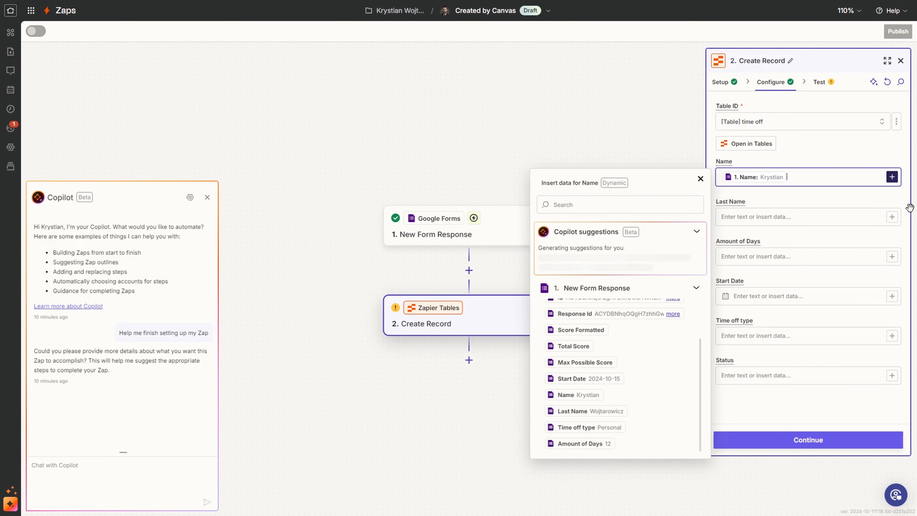
pyautogui.click(894, 218)
pyautogui.click(892, 217)
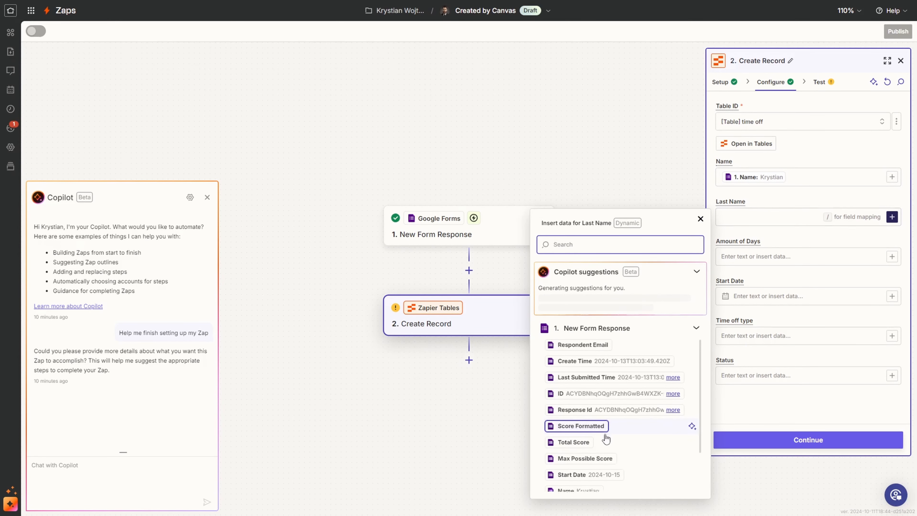
pyautogui.scroll(-2, 614, 441)
pyautogui.click(628, 456)
# Map the form response's Amount of Days and Start Date to the matching record fields.
pyautogui.click(882, 261)
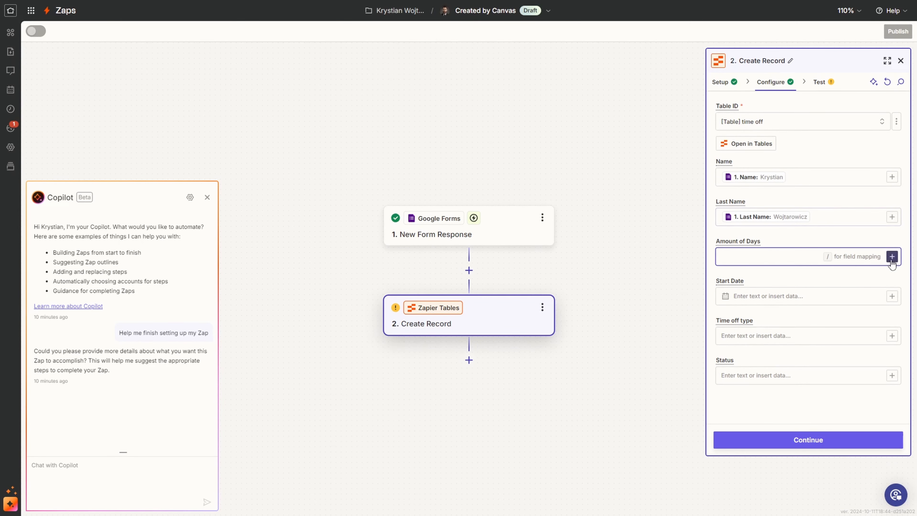
pyautogui.click(892, 256)
pyautogui.scroll(-2, 624, 368)
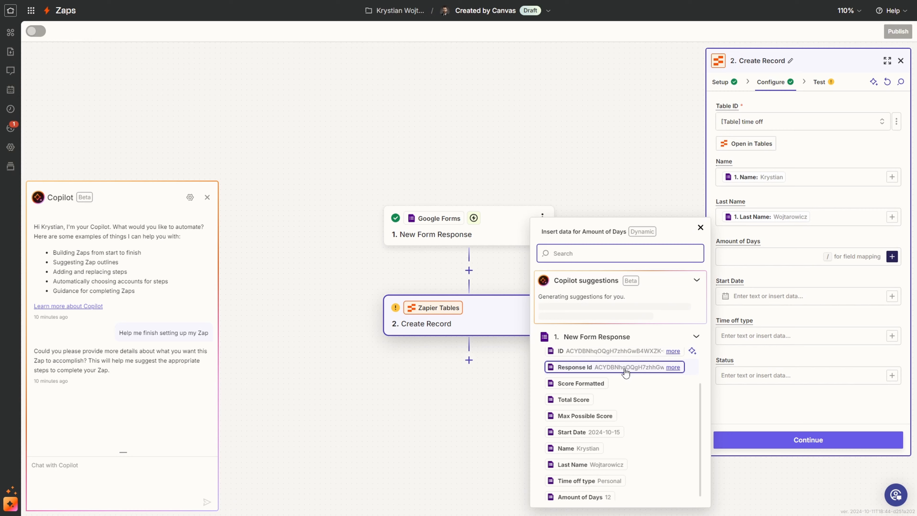
pyautogui.click(581, 496)
pyautogui.click(892, 297)
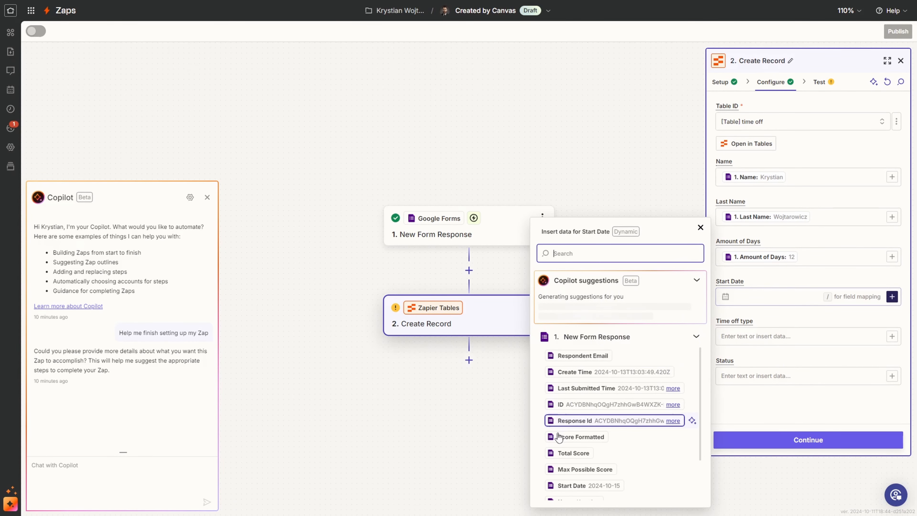
pyautogui.scroll(-2, 614, 415)
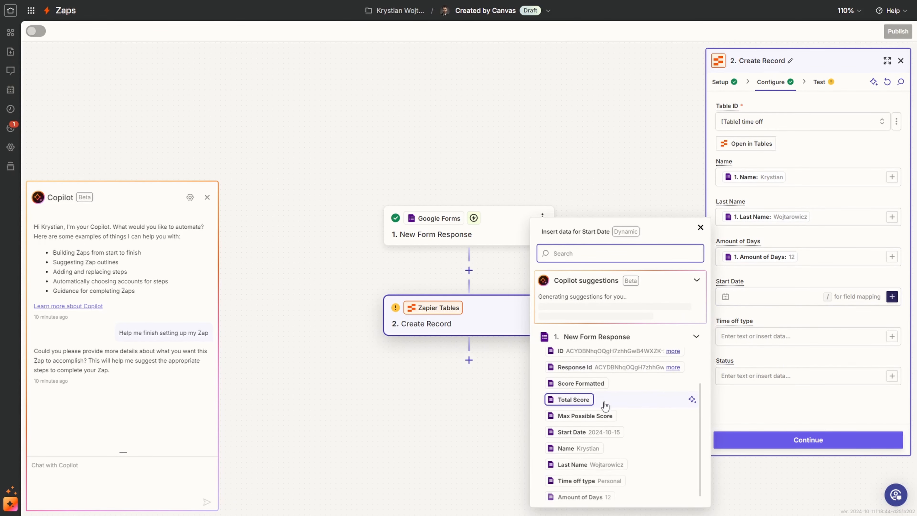
pyautogui.click(592, 433)
# Map the form response's Time off type to the record's Time off type field, leaving Status empty.
pyautogui.click(892, 336)
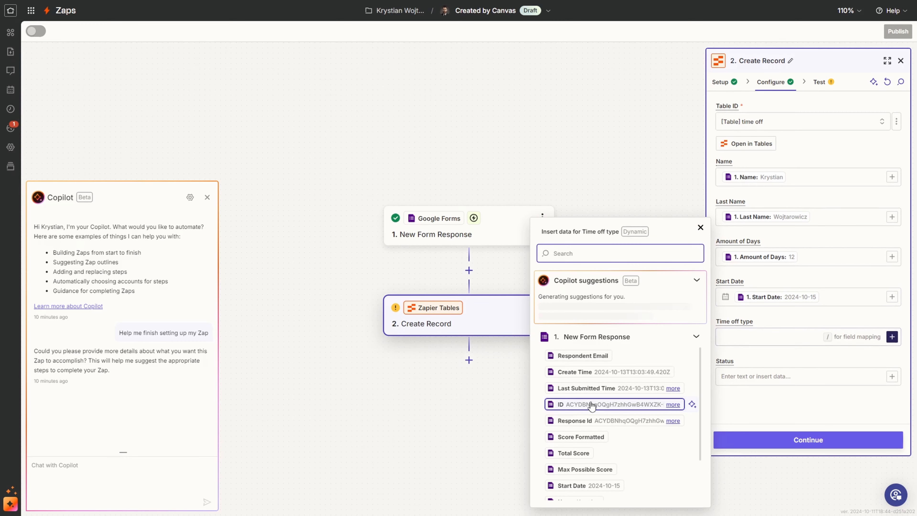
pyautogui.scroll(-2, 614, 408)
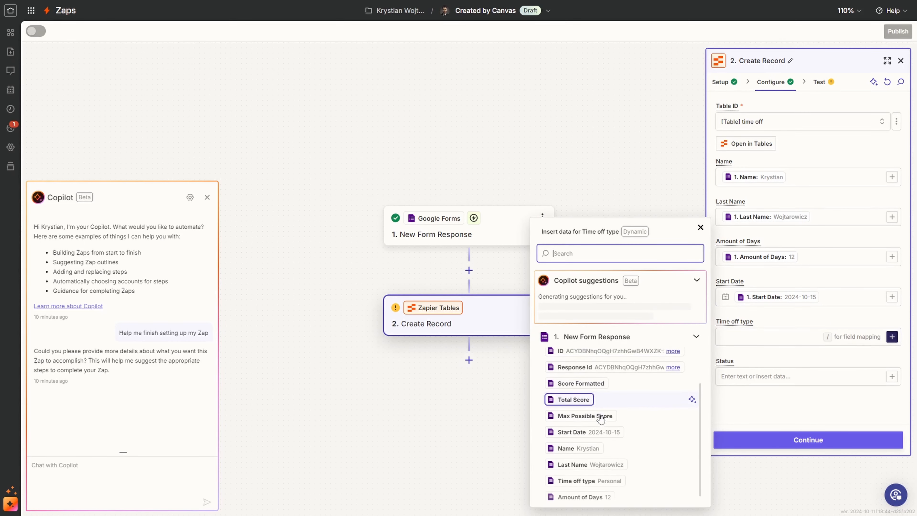
pyautogui.click(614, 481)
pyautogui.press('Tab')
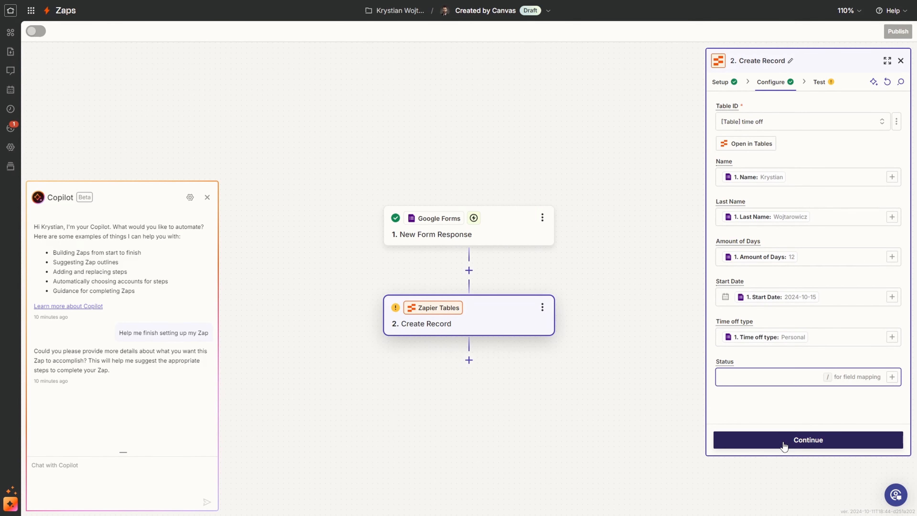
# Test the Create Record step by sending a record to Zapier Tables, and publish the Zap.
pyautogui.click(783, 446)
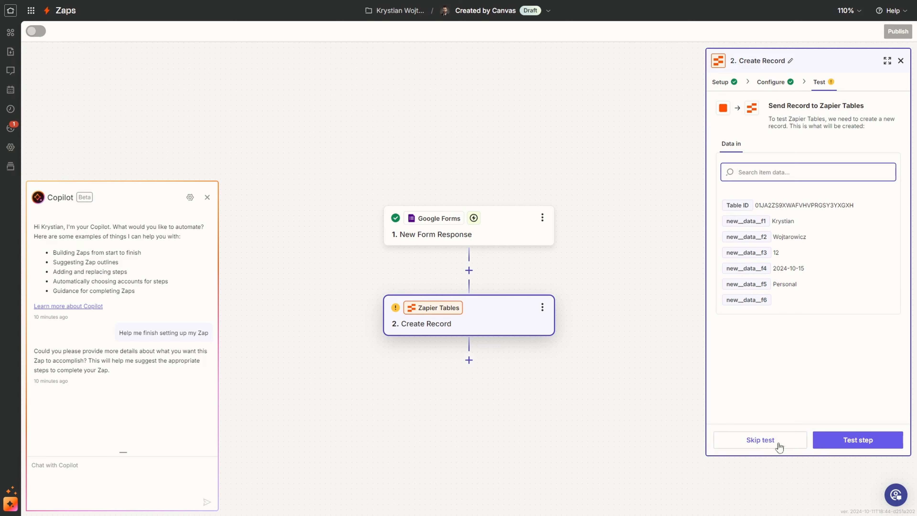
pyautogui.click(827, 440)
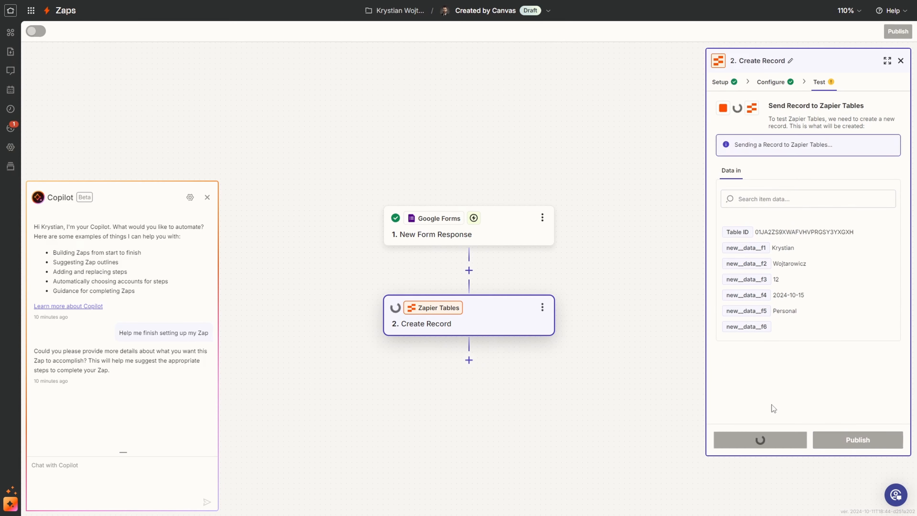
pyautogui.scroll(-2, 771, 404)
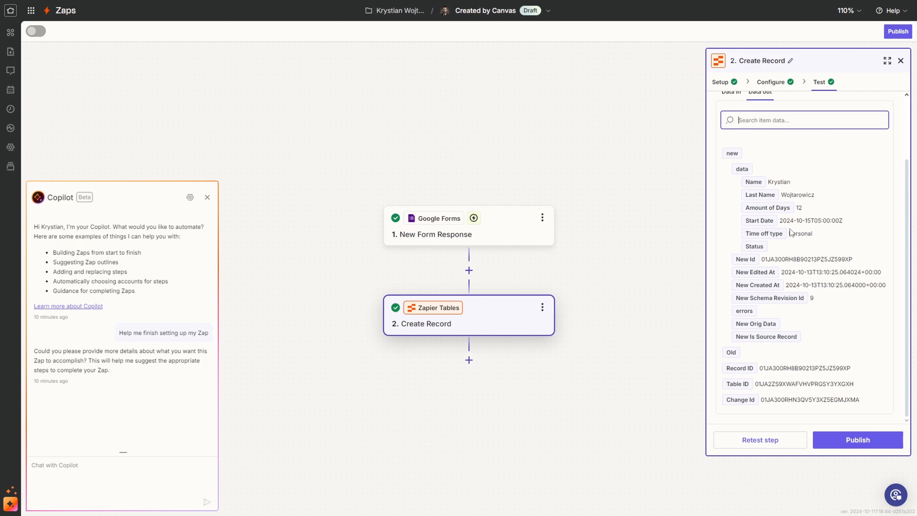
pyautogui.scroll(1, 790, 232)
pyautogui.click(903, 33)
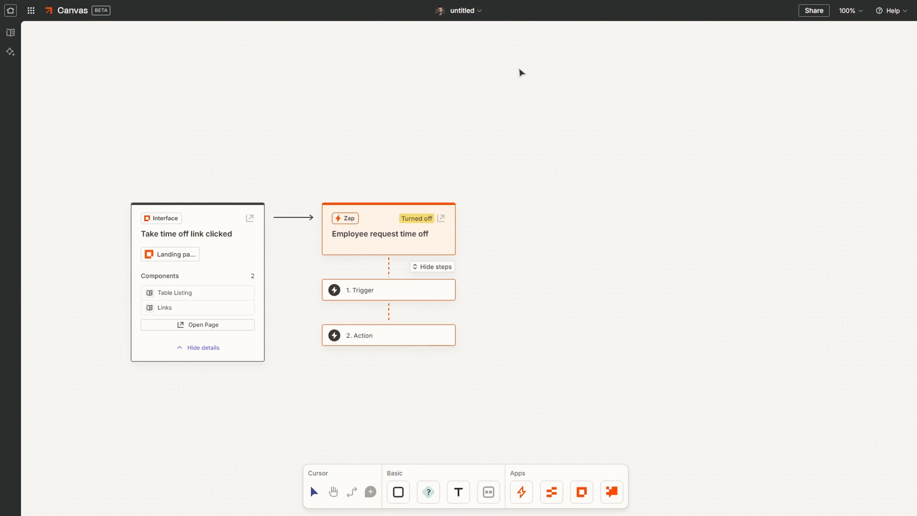
# Return to the untitled canvas, rename it as "Time off", and reload it to update the Zap's steps.
pyautogui.click(465, 10)
pyautogui.click(462, 35)
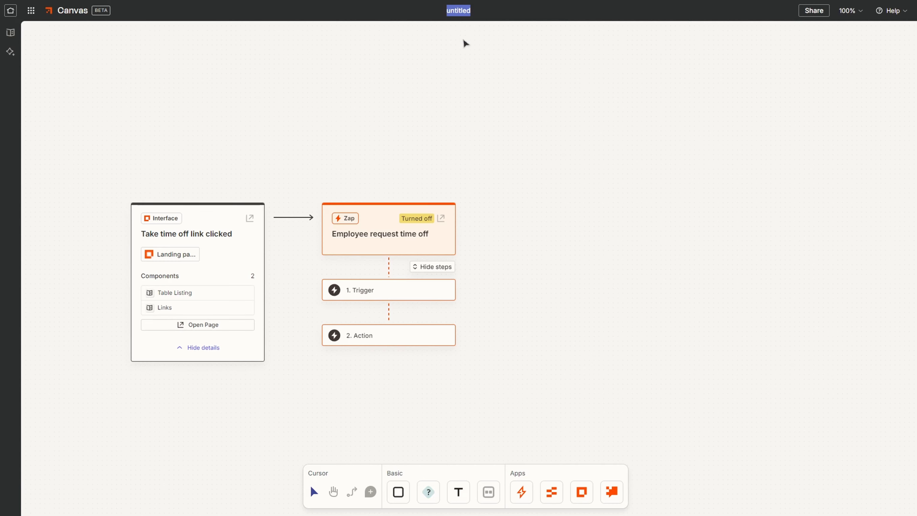
pyautogui.write('Time off')
pyautogui.press('Return')
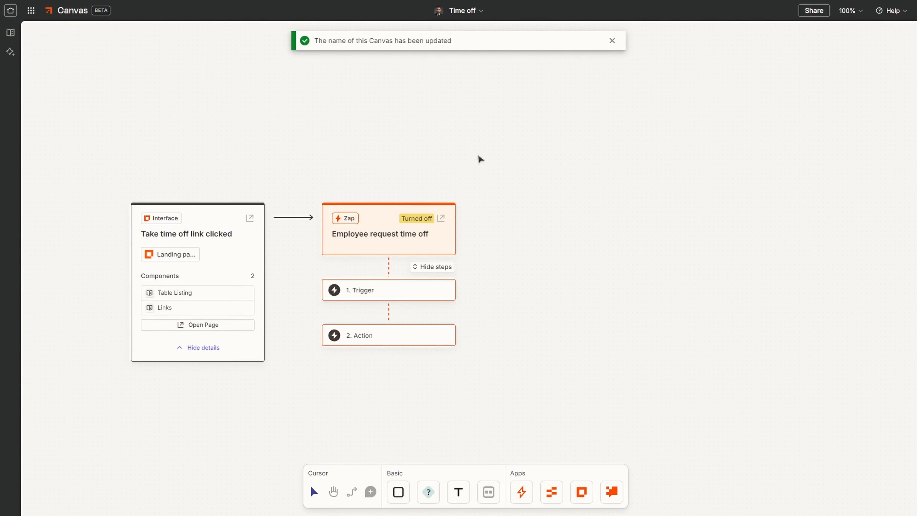
pyautogui.press('F5')
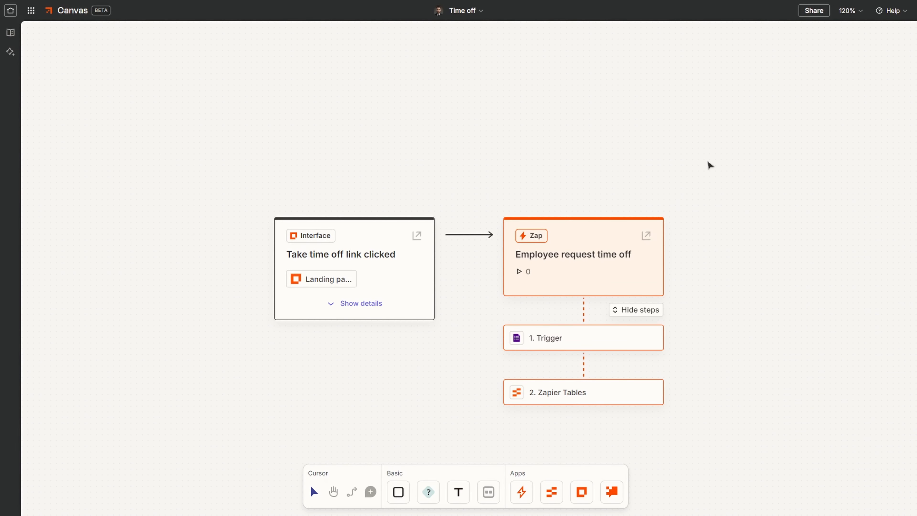
# Add a split path after the "Employee request time off" Zap on the canvas.
pyautogui.scroll(-3, 643, 208)
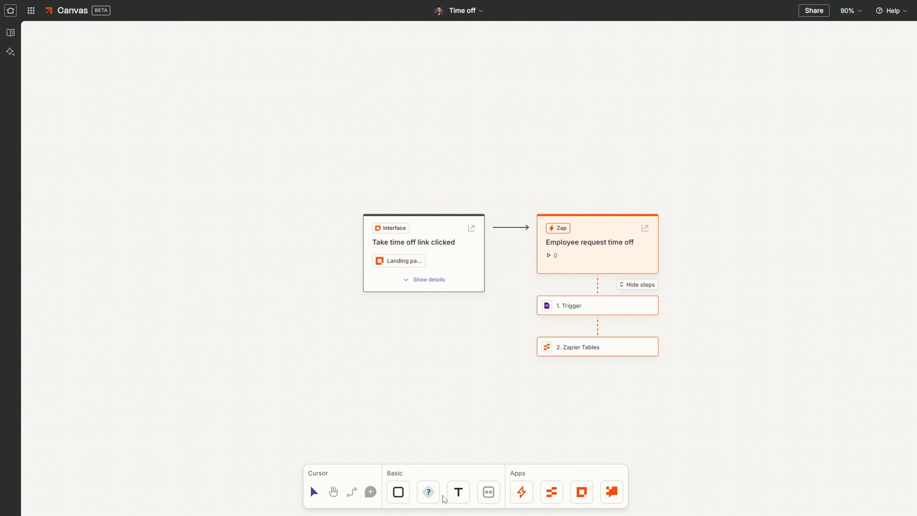
pyautogui.click(678, 224)
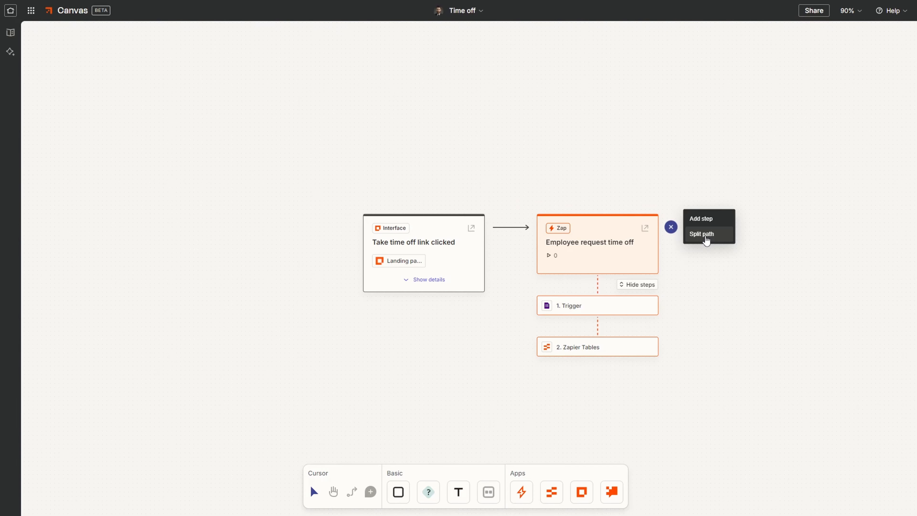
pyautogui.click(706, 236)
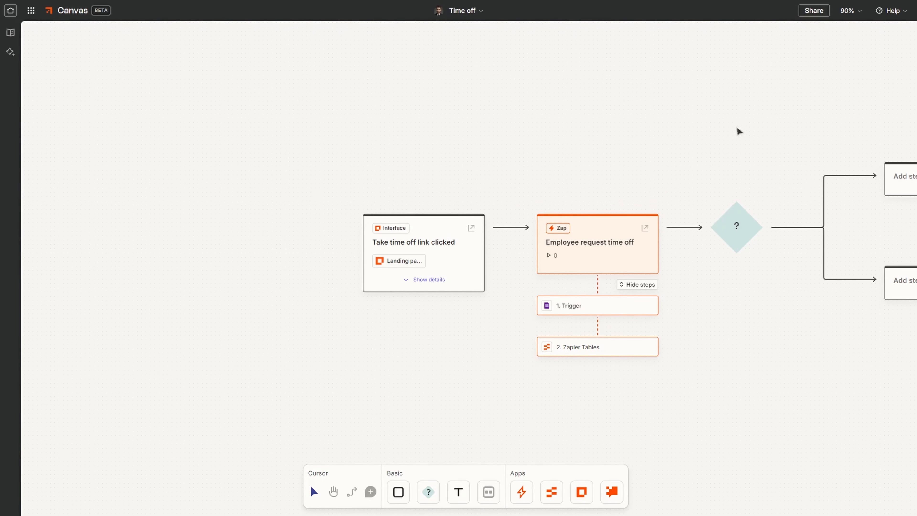
# Title the split path after the "Employee request time off" Zap "Lenght of time off".
pyautogui.press('h')
pyautogui.moveTo(784, 363); pyautogui.dragTo(543, 373)
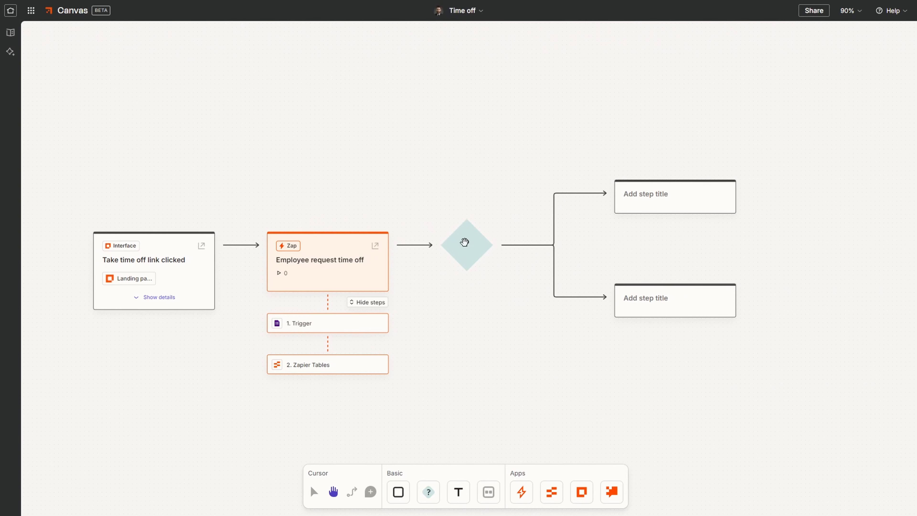
pyautogui.click(465, 244)
pyautogui.click(773, 81)
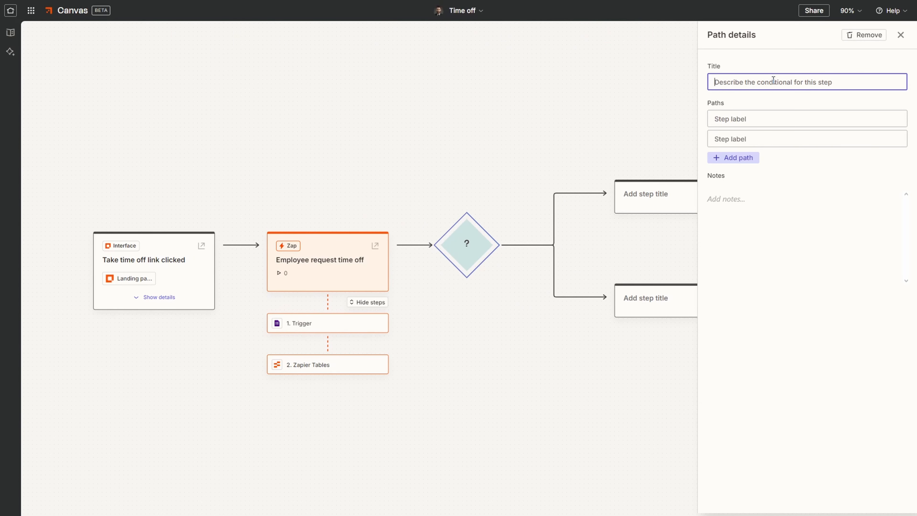
pyautogui.write('Leng')
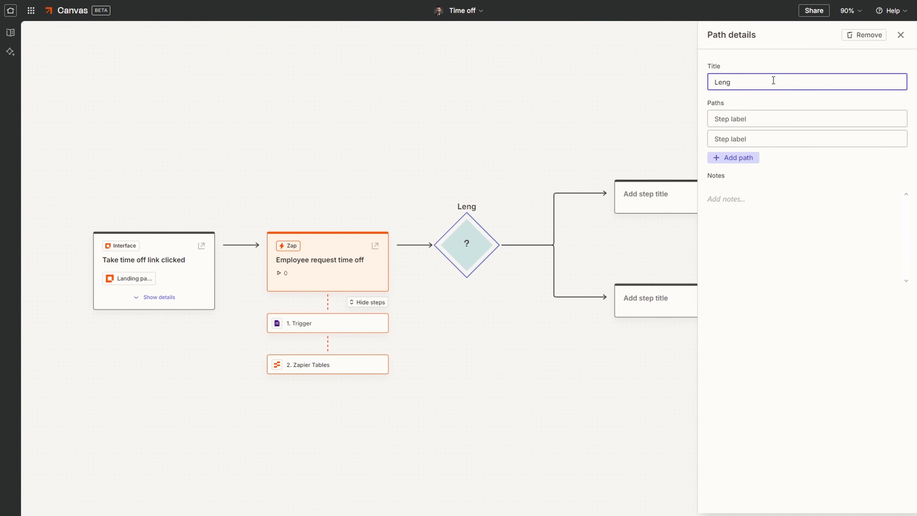
pyautogui.write('ht of time off')
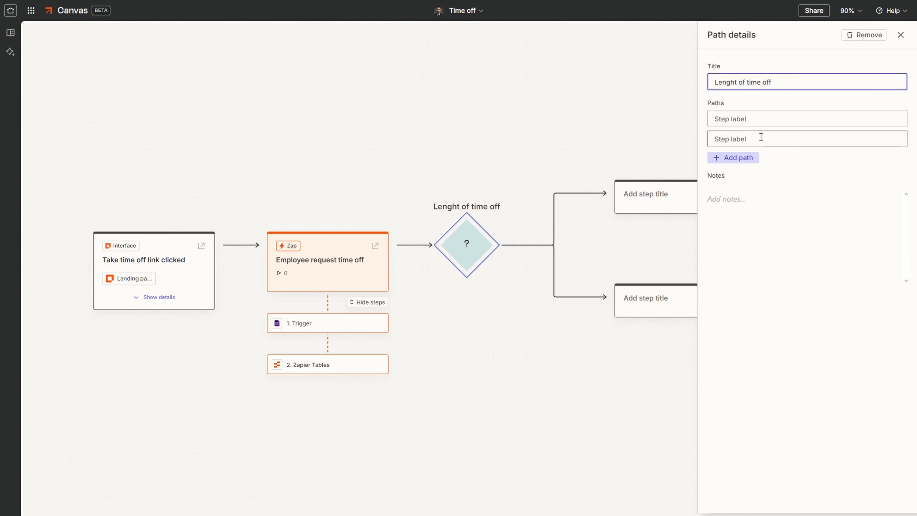
# Add a third path to the split and label the paths "1-4 days", "5-12 days" and "13-21 days".
pyautogui.click(736, 158)
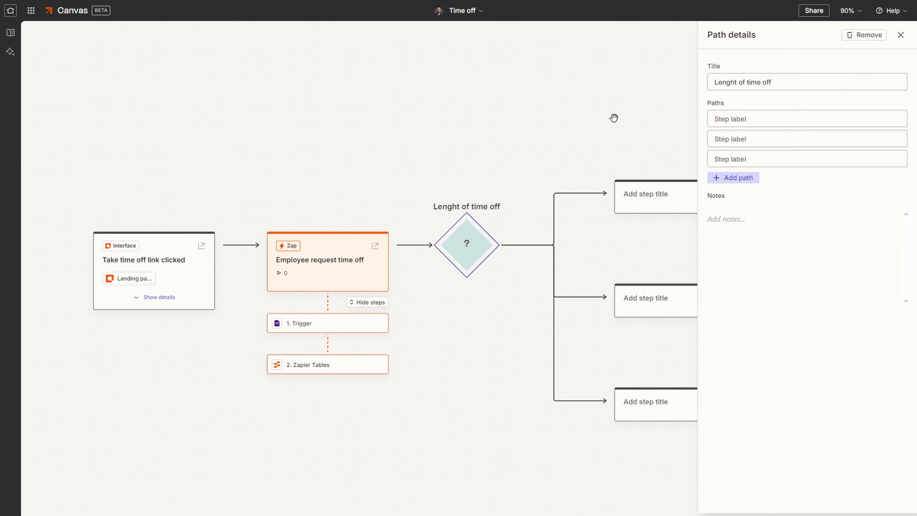
pyautogui.click(761, 119)
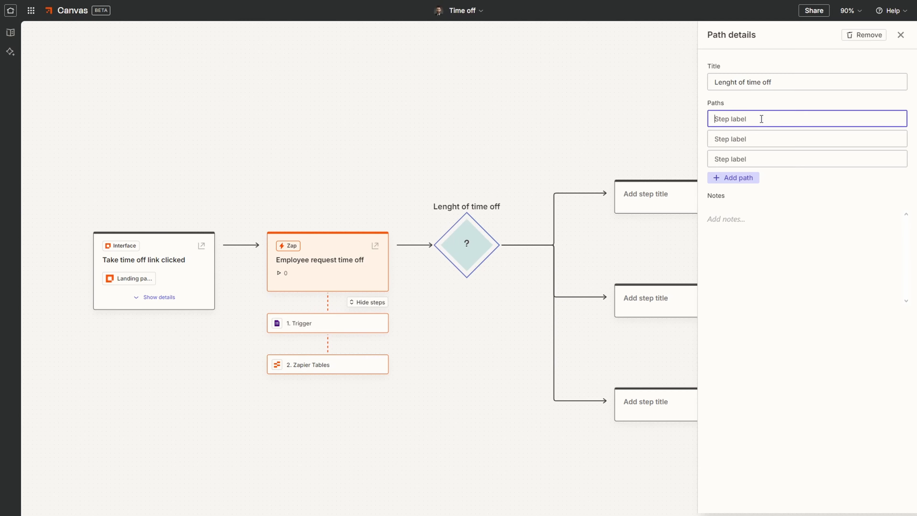
pyautogui.write('1-4 days')
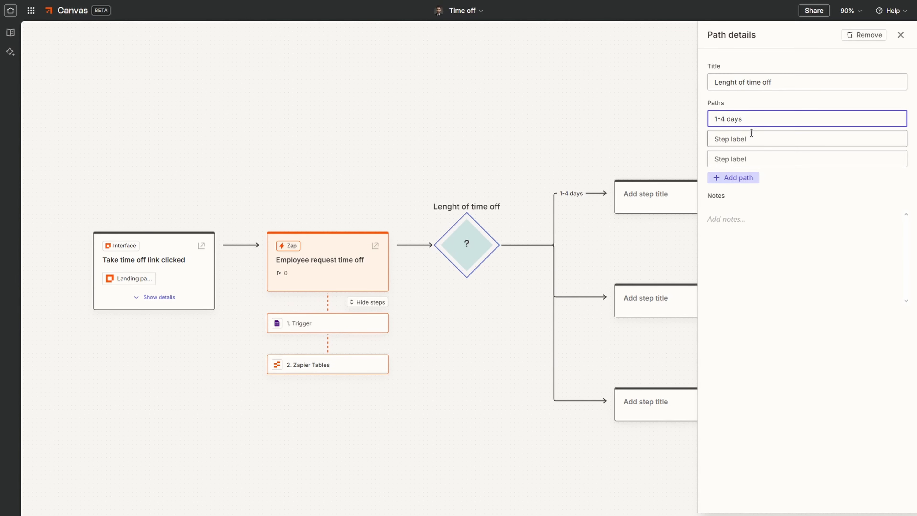
pyautogui.click(752, 138)
pyautogui.write('5')
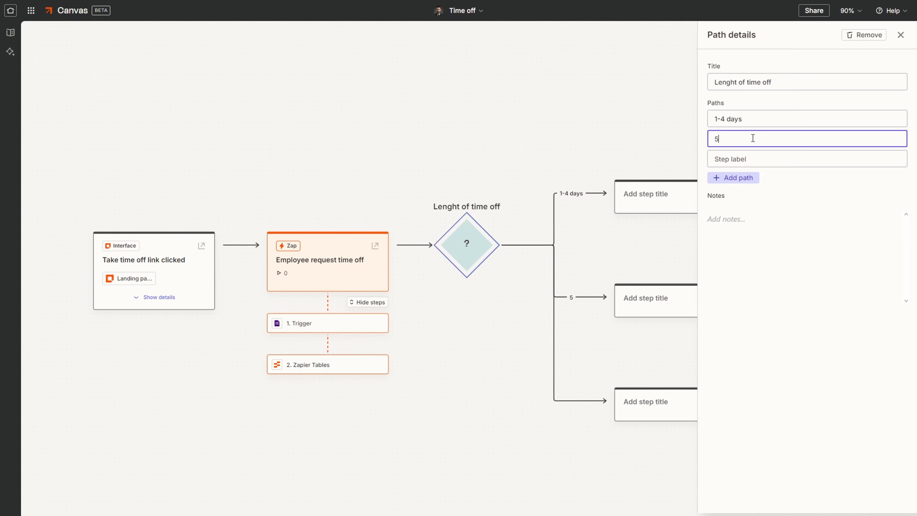
pyautogui.write('-12 days')
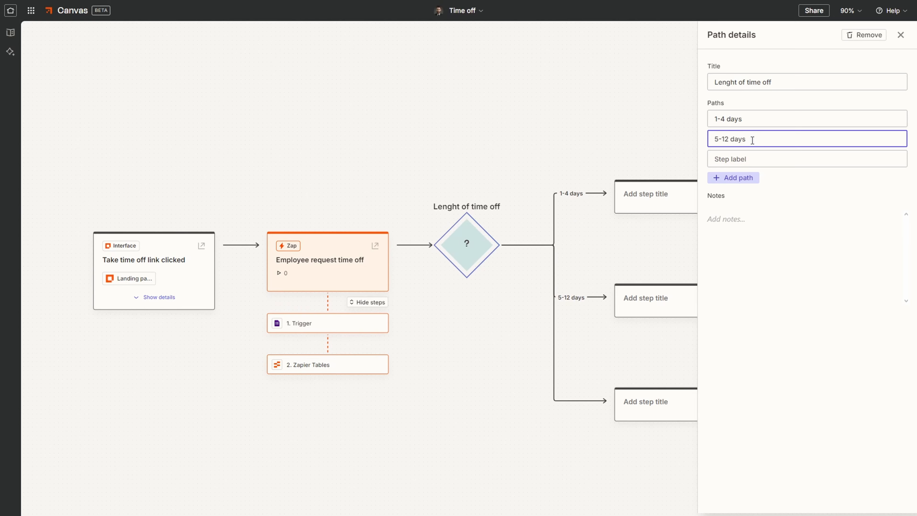
pyautogui.click(729, 160)
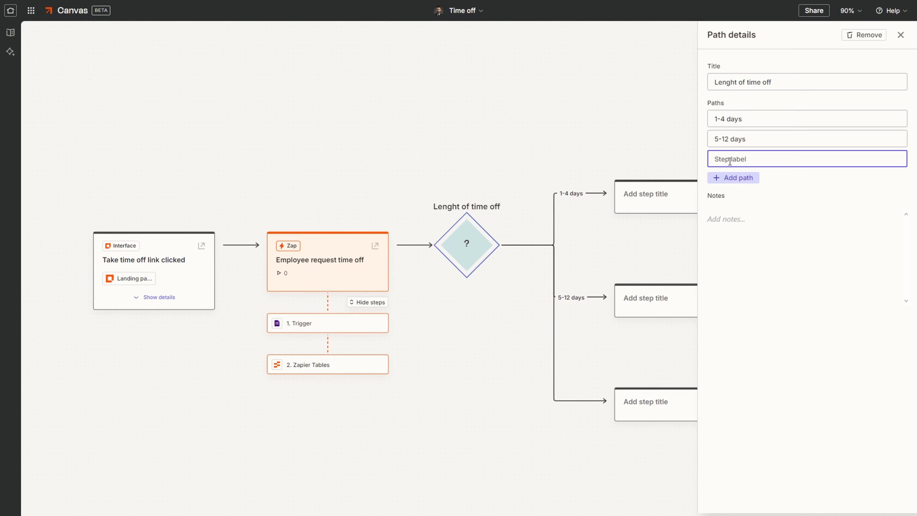
pyautogui.write('13-21 days')
pyautogui.click(901, 35)
# Space out the three path steps vertically by moving the "5-12 days" and "13-21 days" steps lower on the canvas.
pyautogui.moveTo(644, 119); pyautogui.dragTo(512, 85)
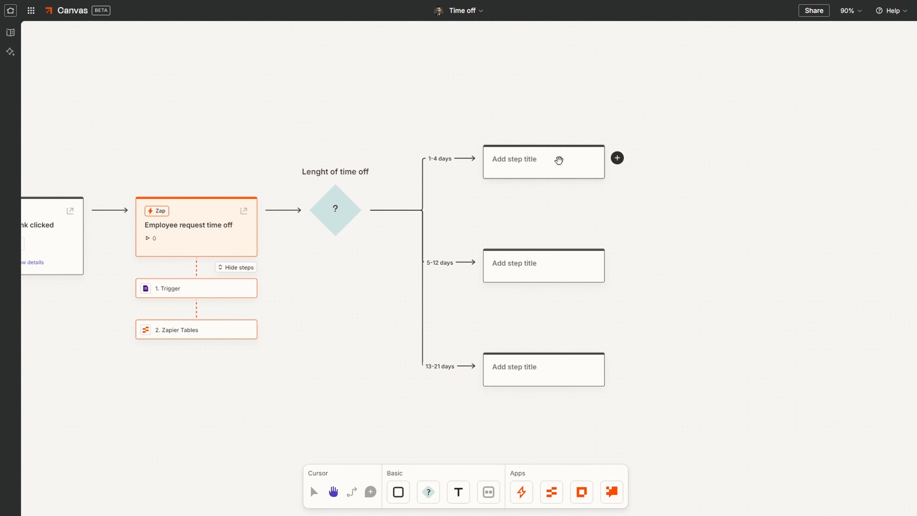
pyautogui.moveTo(524, 372); pyautogui.dragTo(520, 450)
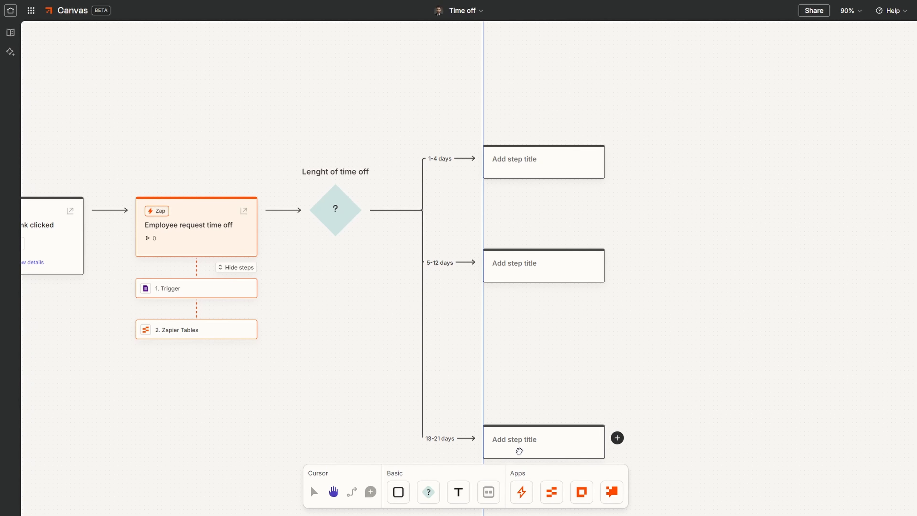
pyautogui.scroll(-1, 634, 334)
pyautogui.scroll(-2, 625, 295)
pyautogui.moveTo(576, 377); pyautogui.dragTo(574, 416)
pyautogui.moveTo(578, 247); pyautogui.dragTo(580, 309)
pyautogui.moveTo(565, 161)
pyautogui.mouseDown()
pyautogui.moveTo(565, 171)
pyautogui.moveTo(565, 158)
pyautogui.mouseUp()
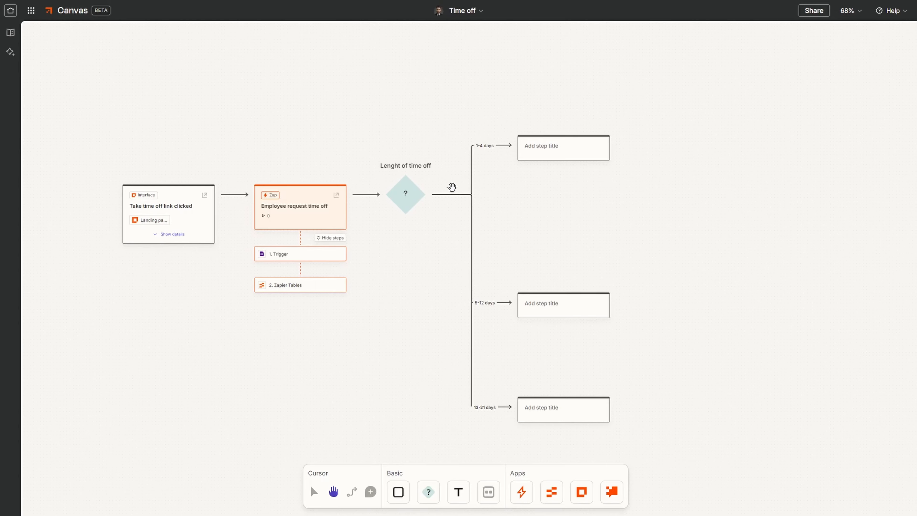
# Title the "1-4 days" path step "Time off is noticed and saved" and create a Zap for it.
pyautogui.moveTo(556, 142)
pyautogui.click(554, 141)
pyautogui.write('Time off is noticed and saved')
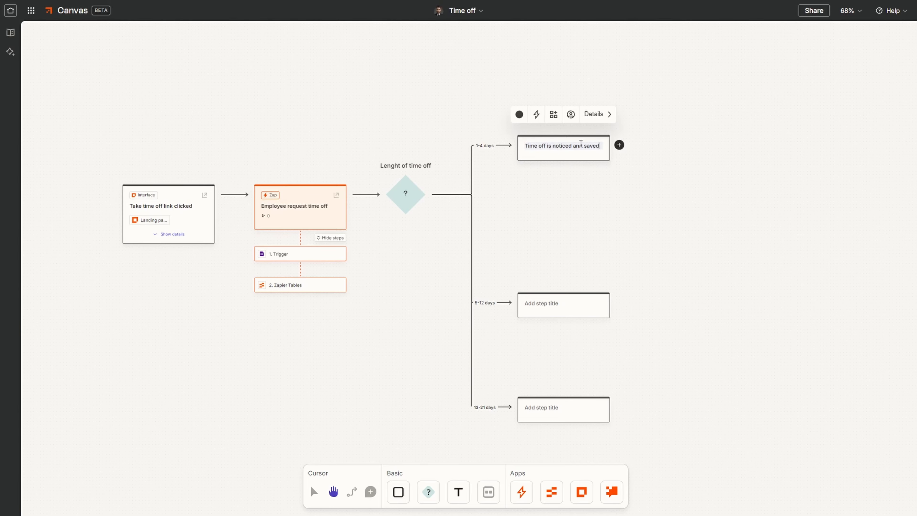
pyautogui.click(594, 117)
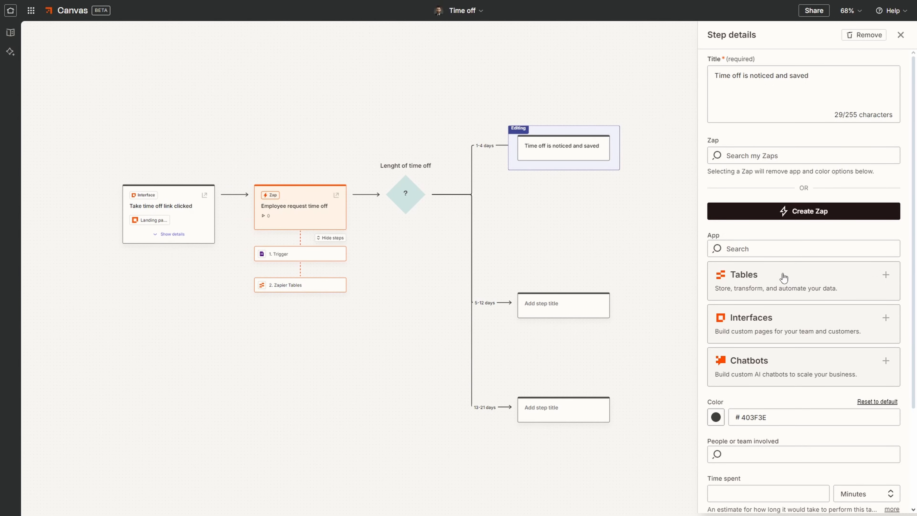
pyautogui.click(790, 212)
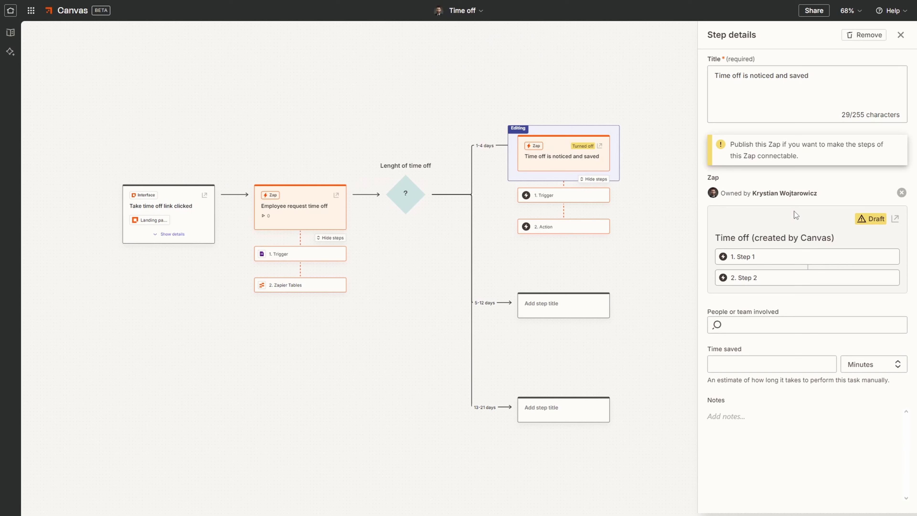
# Open the "Time off (created by Canvas)" draft Zap and set its trigger to Google Forms with the New Form Response event.
pyautogui.click(895, 219)
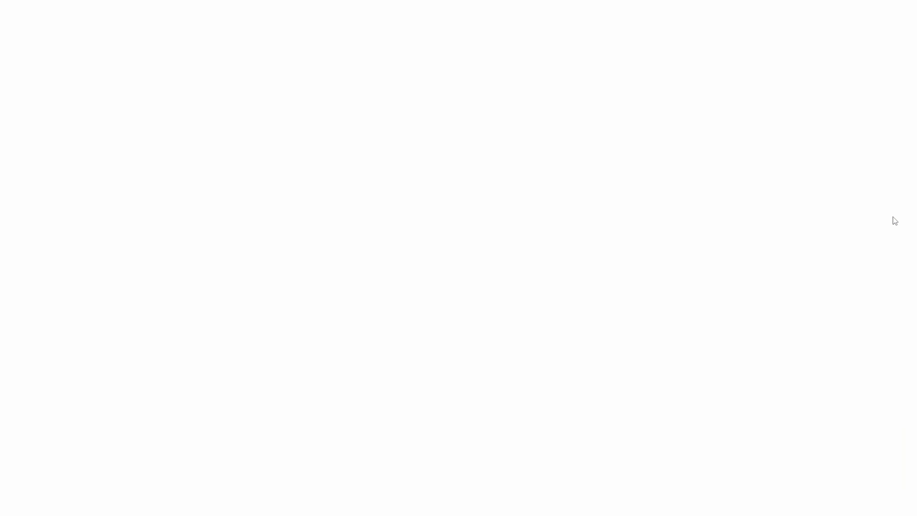
pyautogui.click(504, 229)
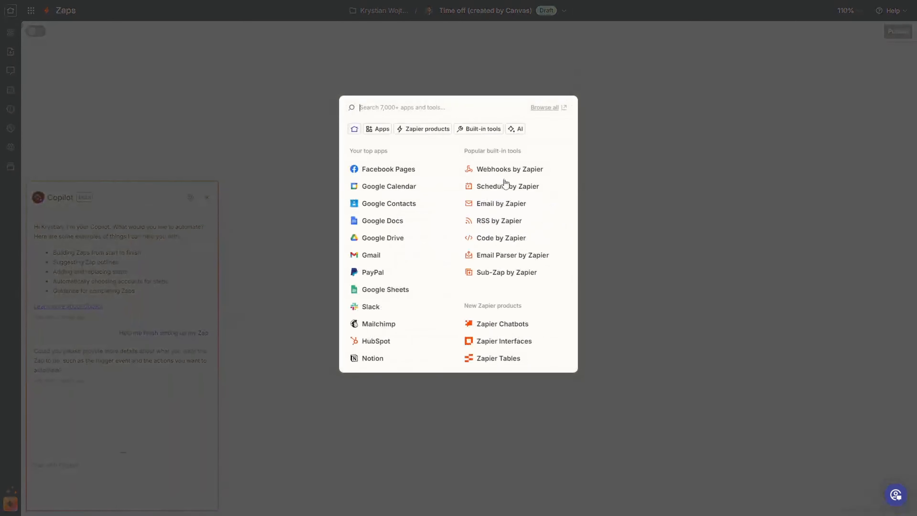
pyautogui.write('goog')
pyautogui.click(501, 203)
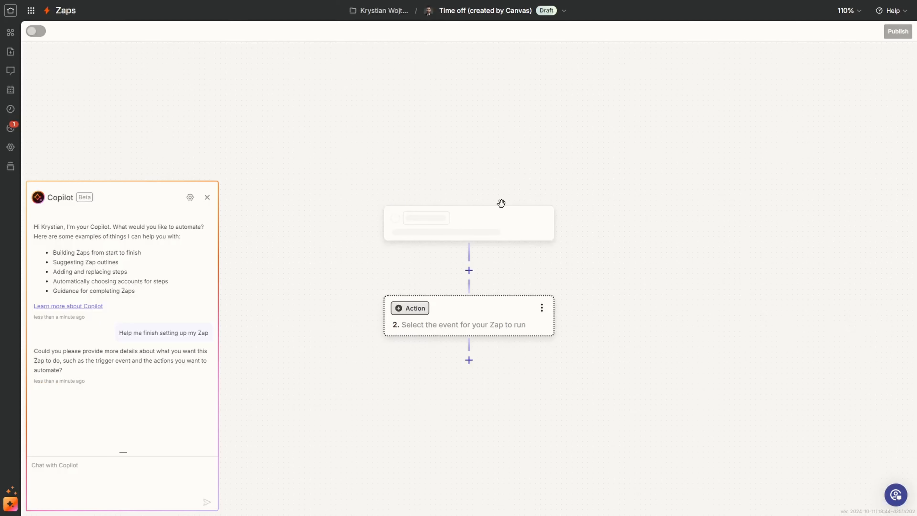
pyautogui.click(762, 167)
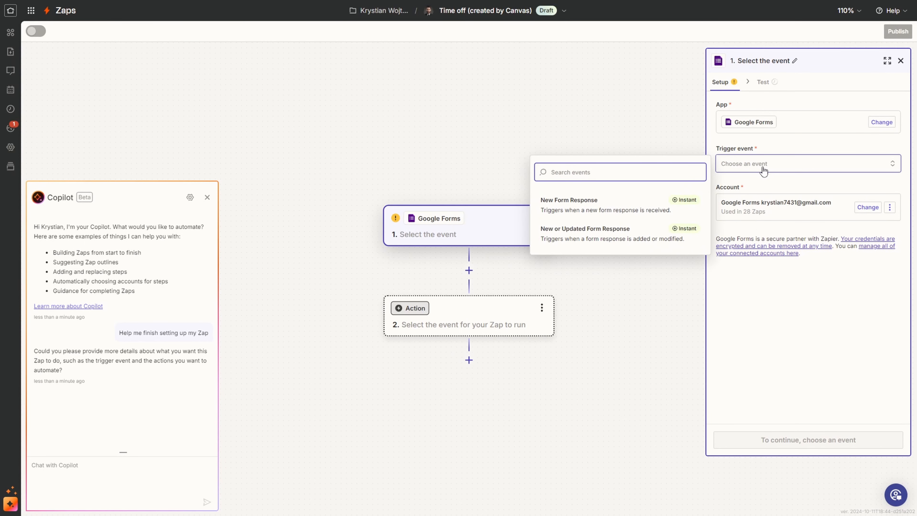
pyautogui.click(585, 204)
pyautogui.click(850, 439)
# Select the "time off" form for the trigger, test it, and continue with the Form Response A record.
pyautogui.click(770, 119)
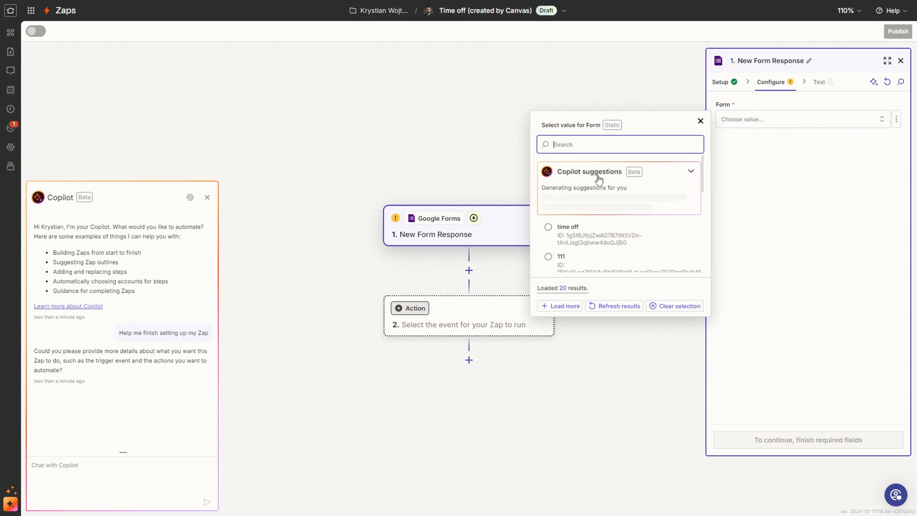
pyautogui.click(594, 235)
pyautogui.click(827, 439)
pyautogui.click(827, 439)
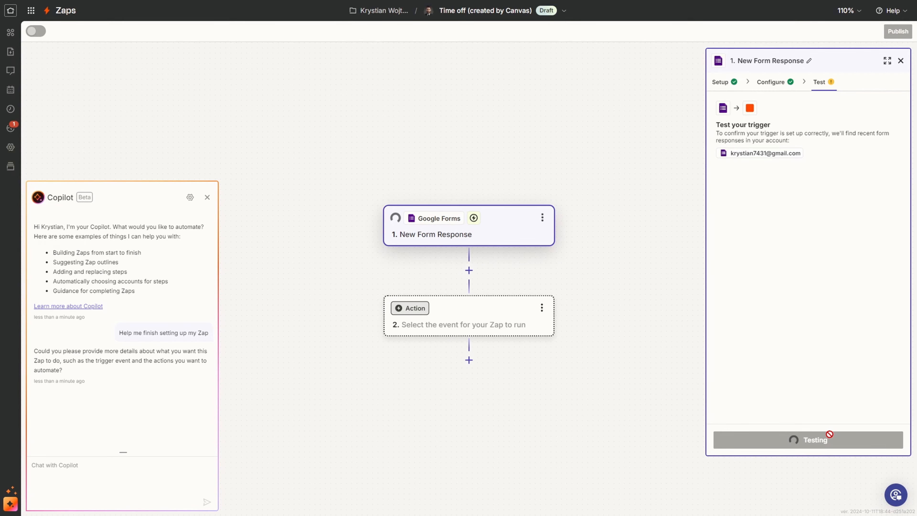
pyautogui.click(834, 213)
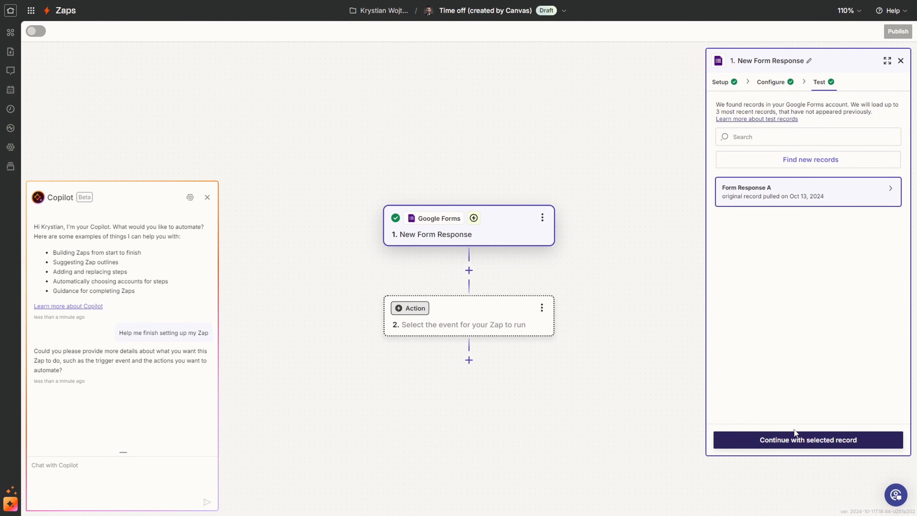
pyautogui.click(798, 440)
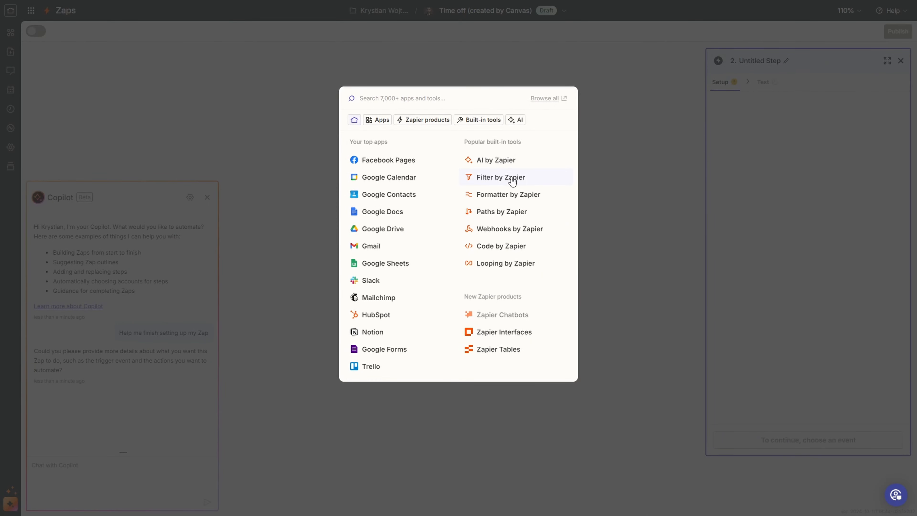
# Add a Filter by Zapier step that continues only if Amount of Days is (Number) Less than 5, and test it.
pyautogui.click(499, 177)
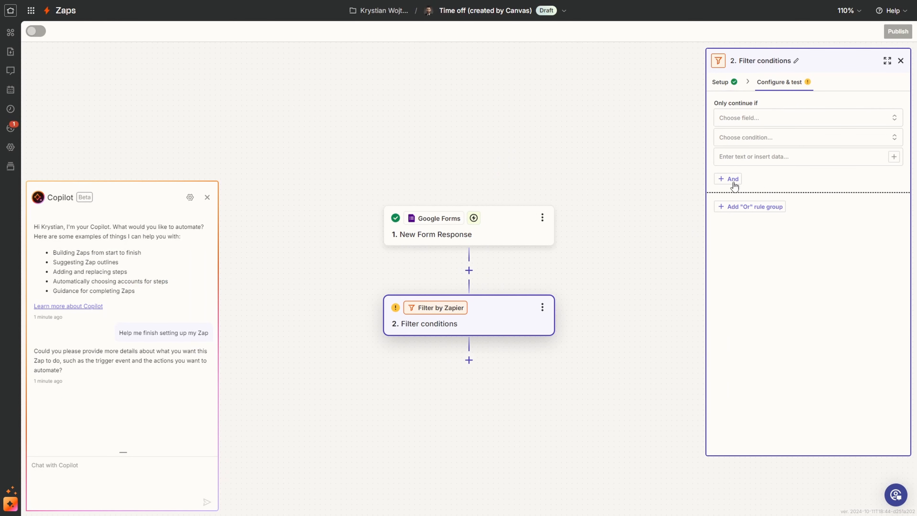
pyautogui.click(786, 118)
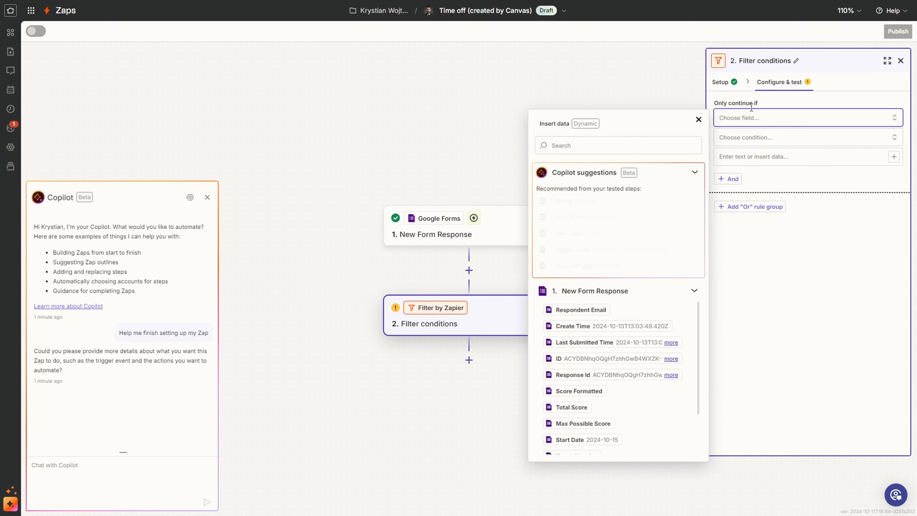
pyautogui.scroll(-3, 626, 357)
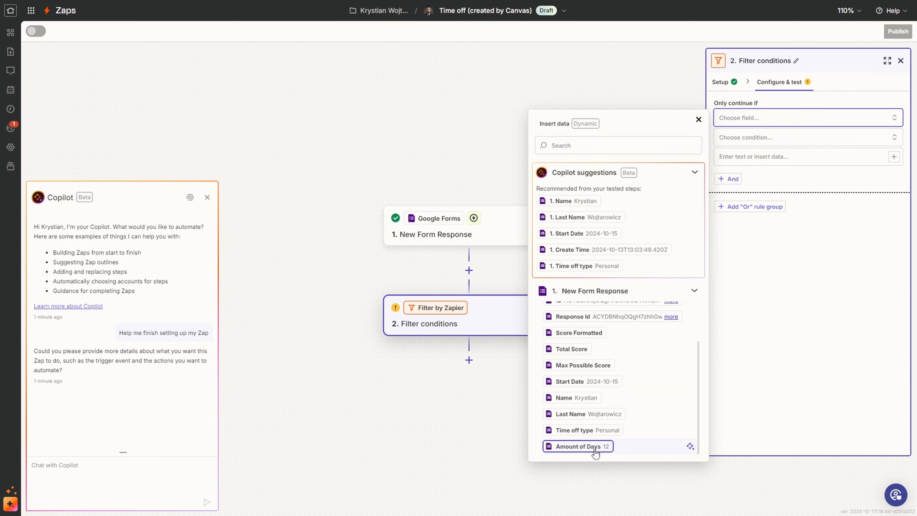
pyautogui.click(595, 452)
pyautogui.click(769, 144)
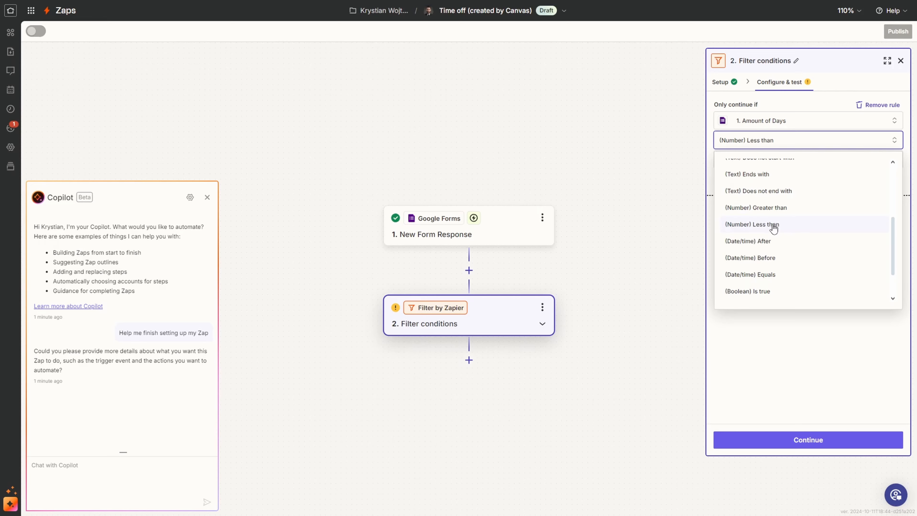
pyautogui.click(773, 224)
pyautogui.click(767, 155)
pyautogui.write('5')
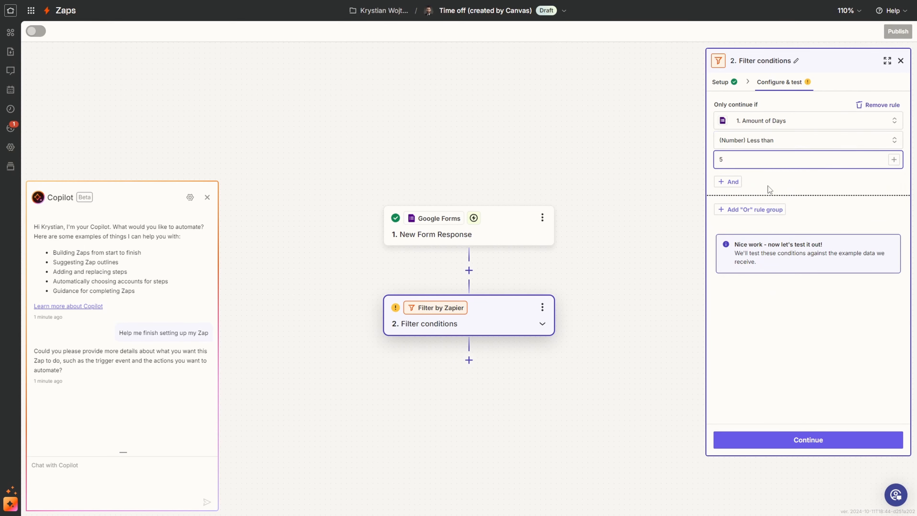
pyautogui.click(805, 195)
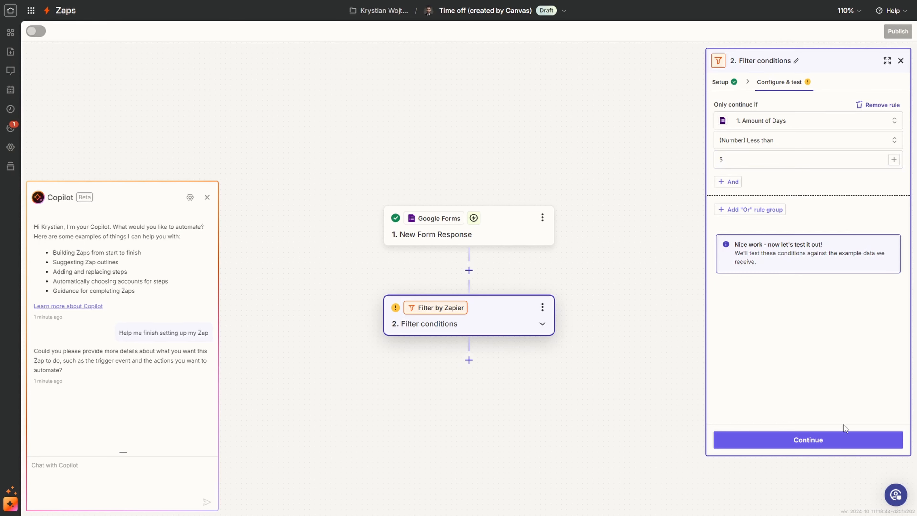
pyautogui.click(846, 433)
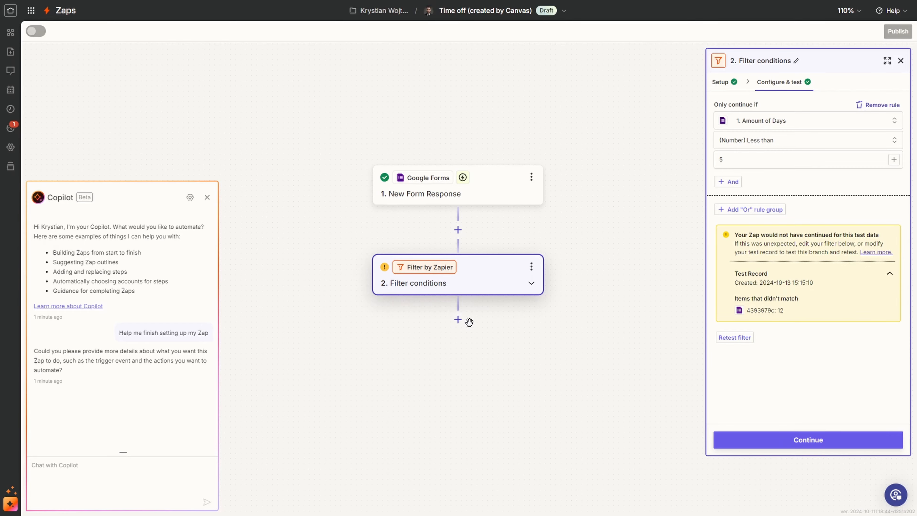
# Add a Zapier Tables step after the filter with the Update Record action event.
pyautogui.click(458, 319)
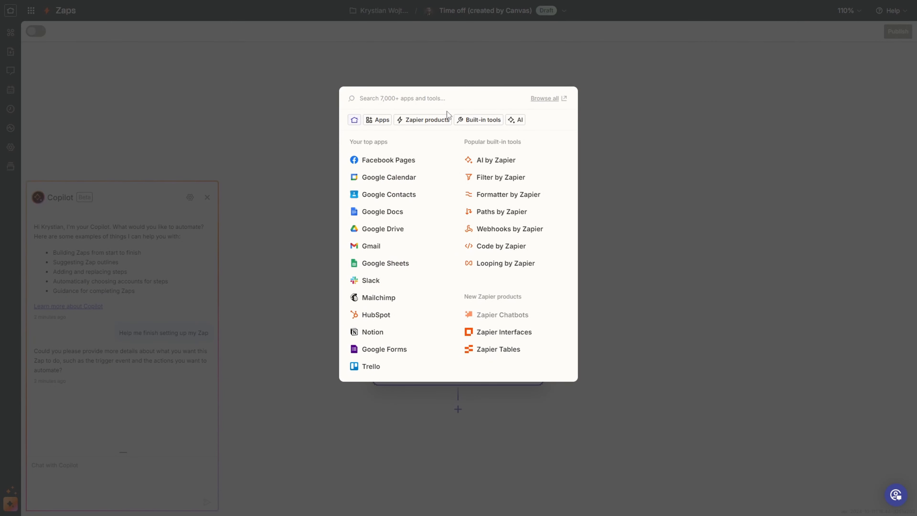
pyautogui.click(430, 96)
pyautogui.write('ta')
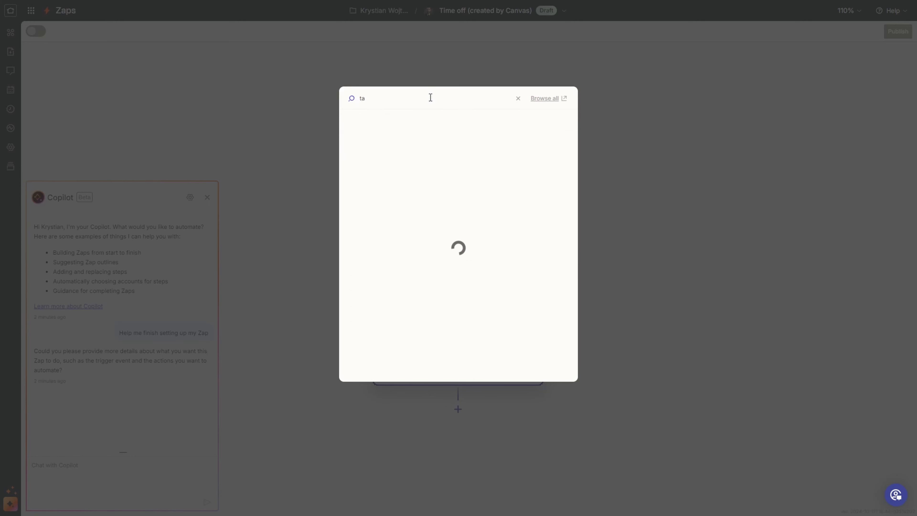
pyautogui.write('bl')
pyautogui.click(421, 123)
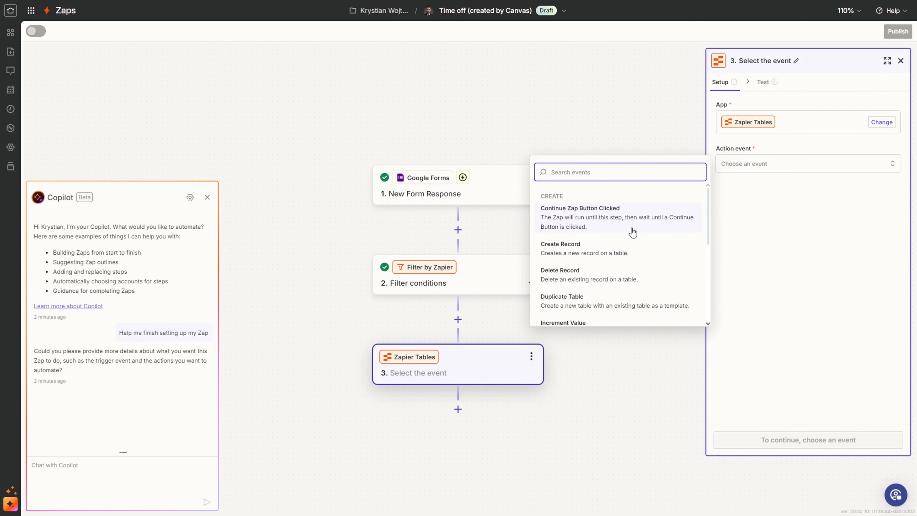
pyautogui.scroll(-5, 633, 232)
pyautogui.scroll(3, 625, 254)
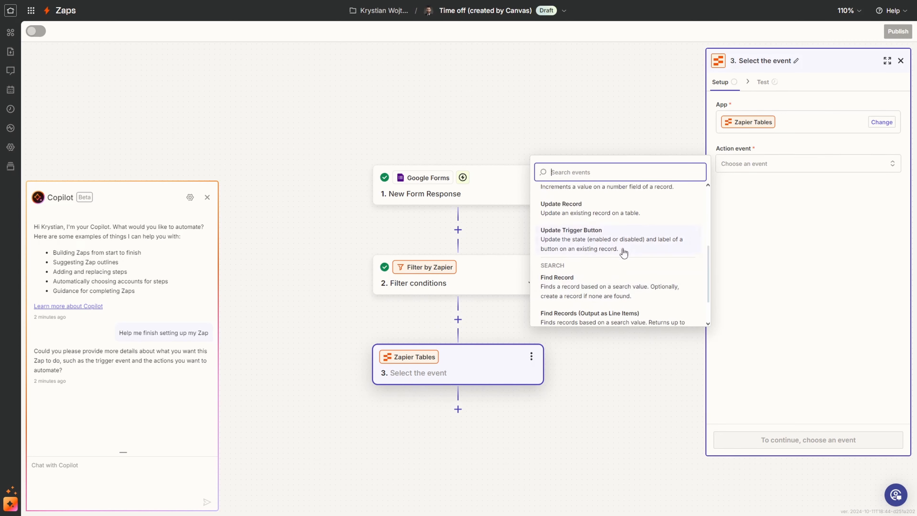
pyautogui.click(581, 254)
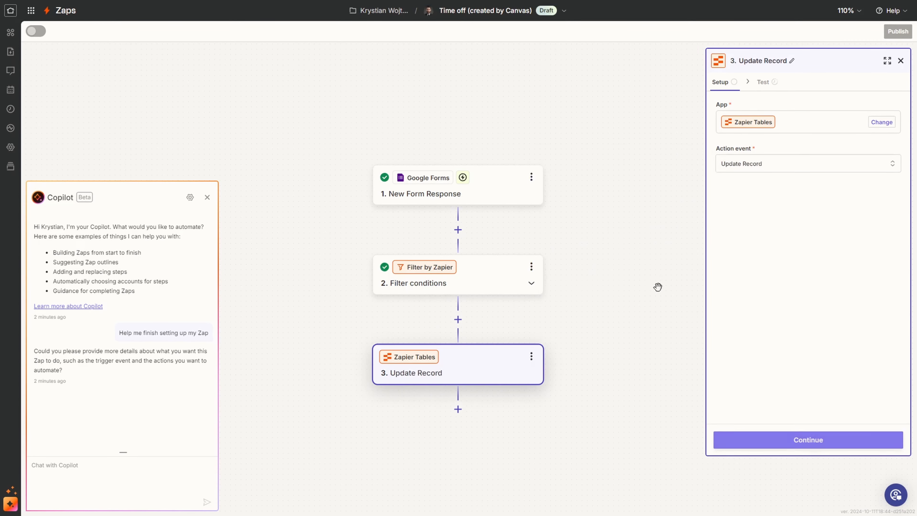
pyautogui.click(813, 439)
# Configure Update Record for the "time off" table, choose the employee's record, set Status to "Proceed", and test the step.
pyautogui.click(770, 124)
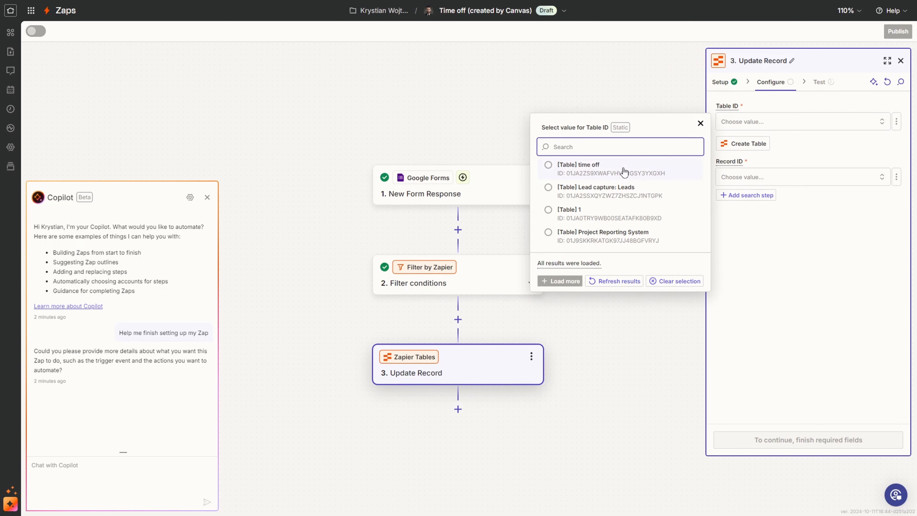
pyautogui.click(624, 172)
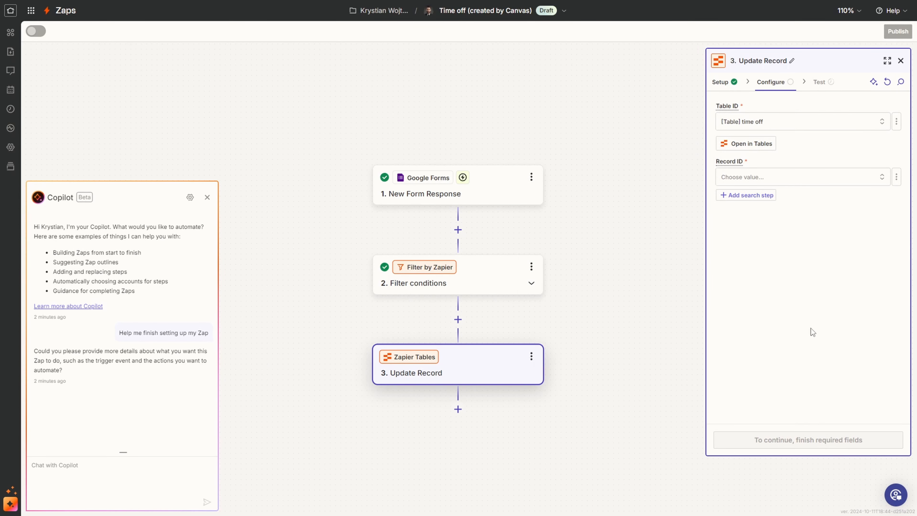
pyautogui.click(815, 177)
pyautogui.click(590, 211)
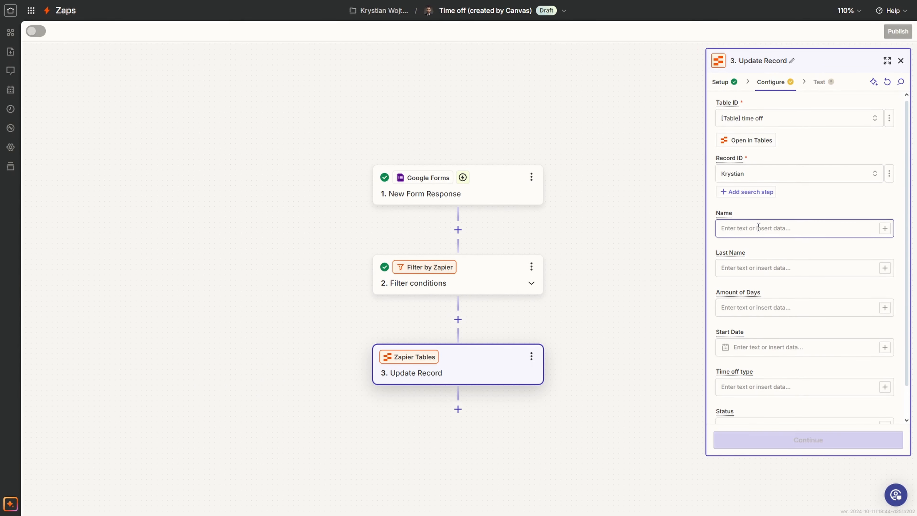
pyautogui.scroll(-1, 762, 307)
pyautogui.click(765, 393)
pyautogui.write('P')
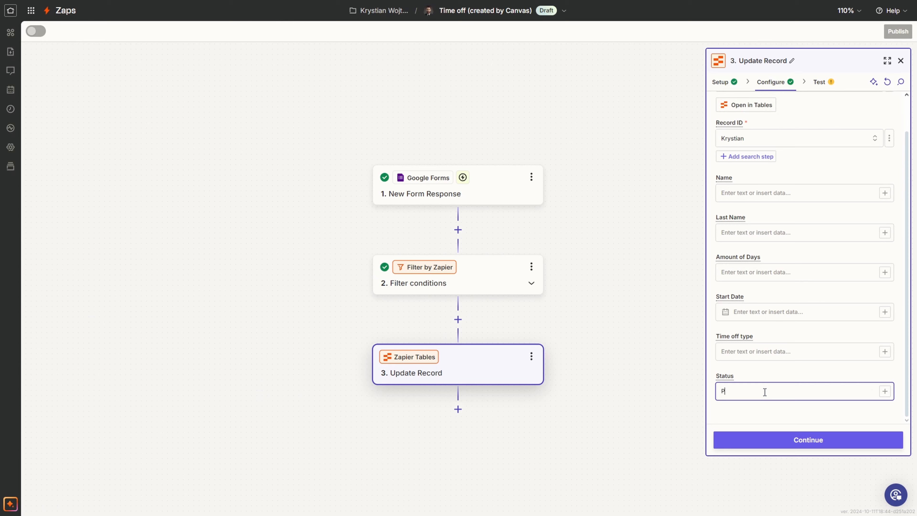
pyautogui.write('roceed')
pyautogui.click(781, 440)
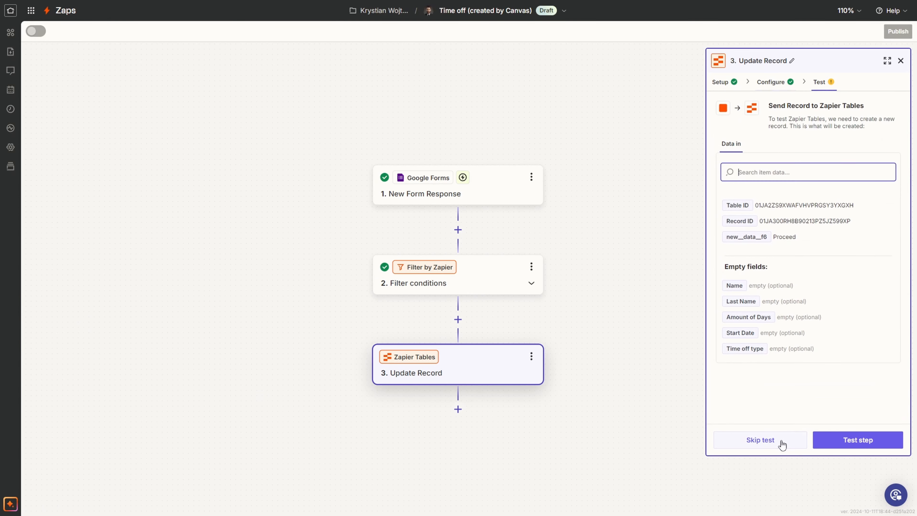
pyautogui.click(847, 439)
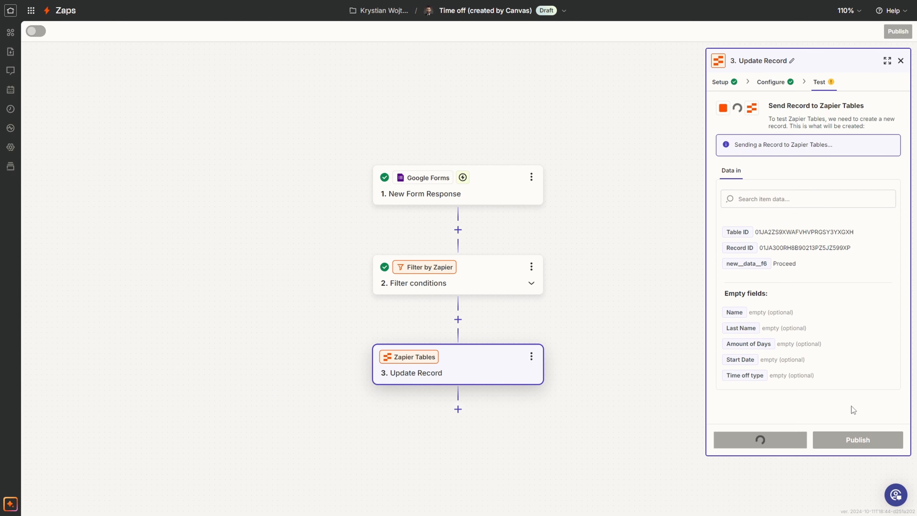
pyautogui.scroll(-5, 874, 353)
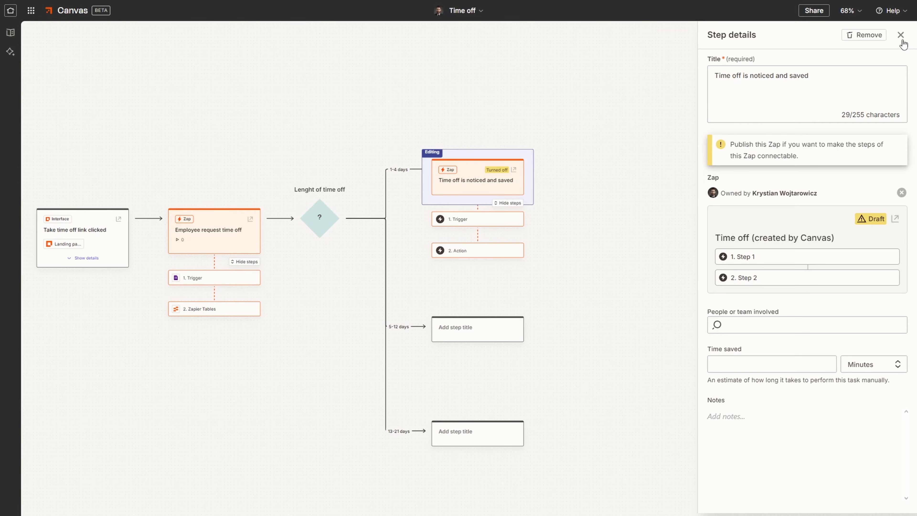
# On the canvas, add a default step after "Time off is noticed and saved" titled "Notify our team members about time off".
pyautogui.click(900, 35)
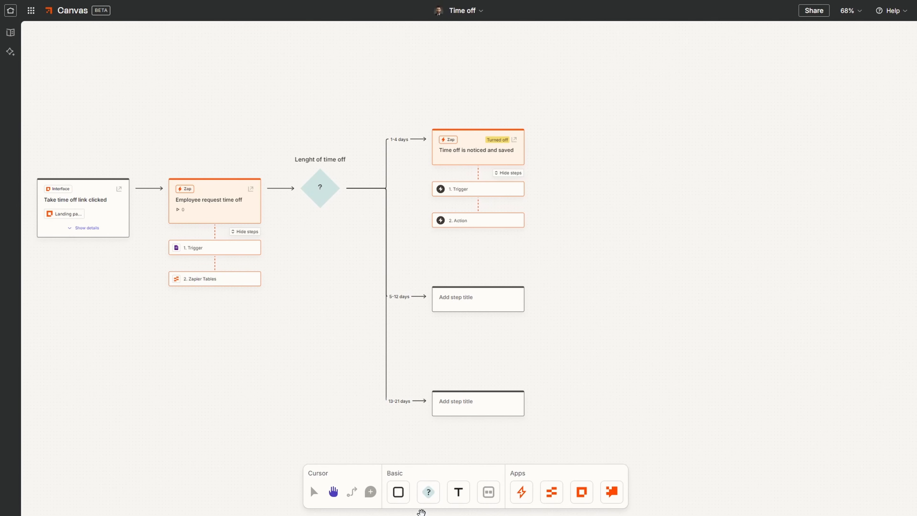
pyautogui.click(404, 494)
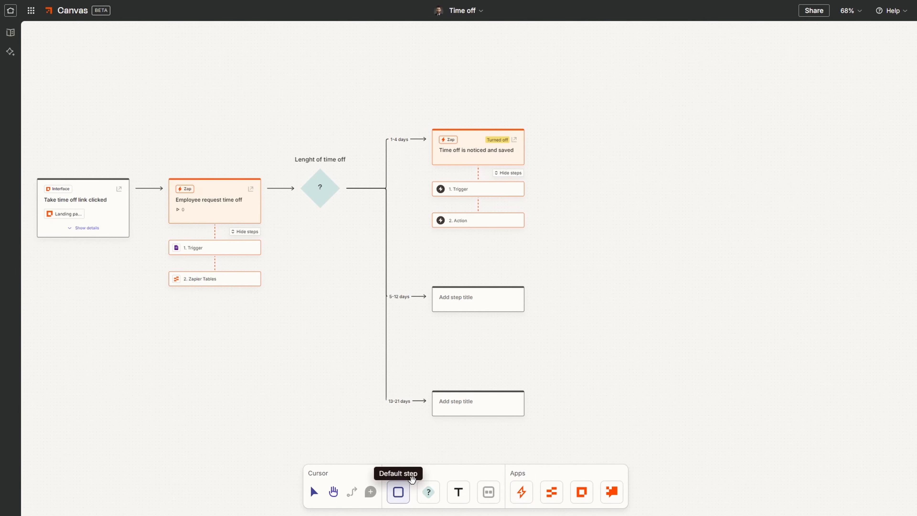
pyautogui.click(592, 132)
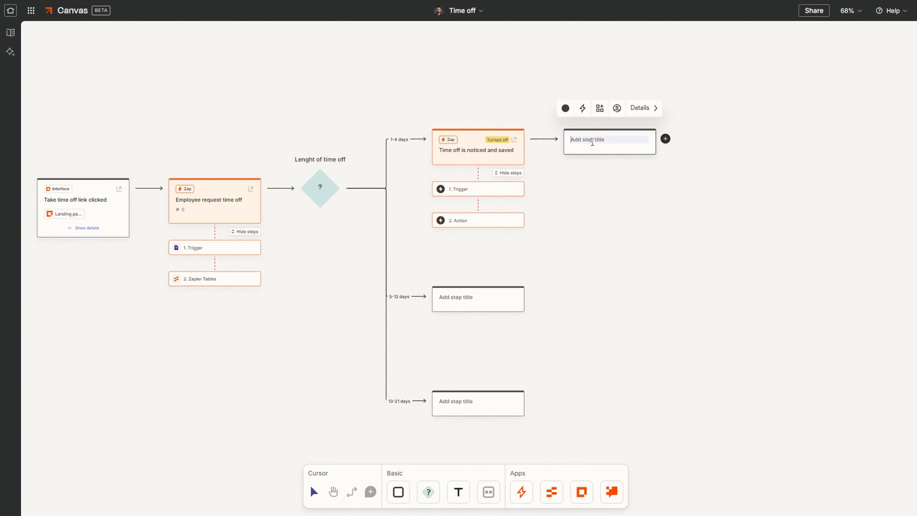
pyautogui.write('Notify our team members')
pyautogui.write('about time off')
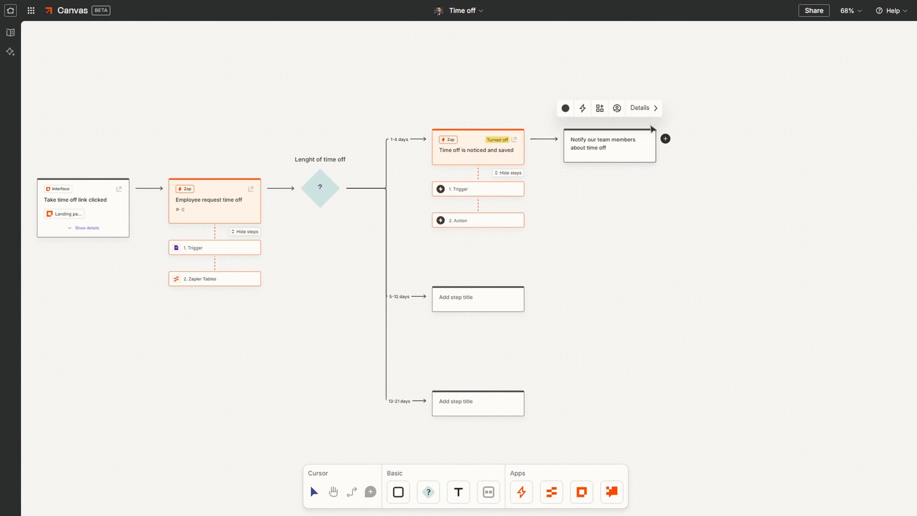
# Assign the Slack app to the "Notify our team members about time off" step and close its details.
pyautogui.click(646, 108)
pyautogui.click(745, 250)
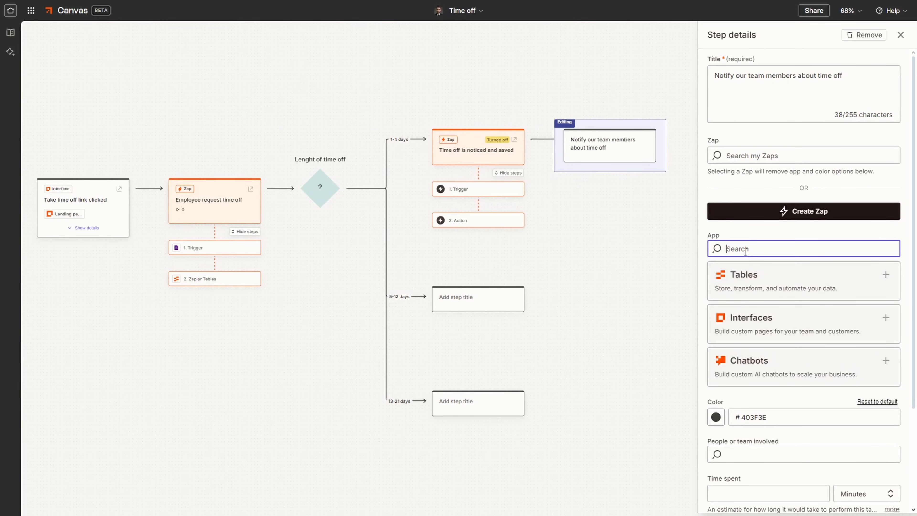
pyautogui.write('slac')
pyautogui.click(745, 269)
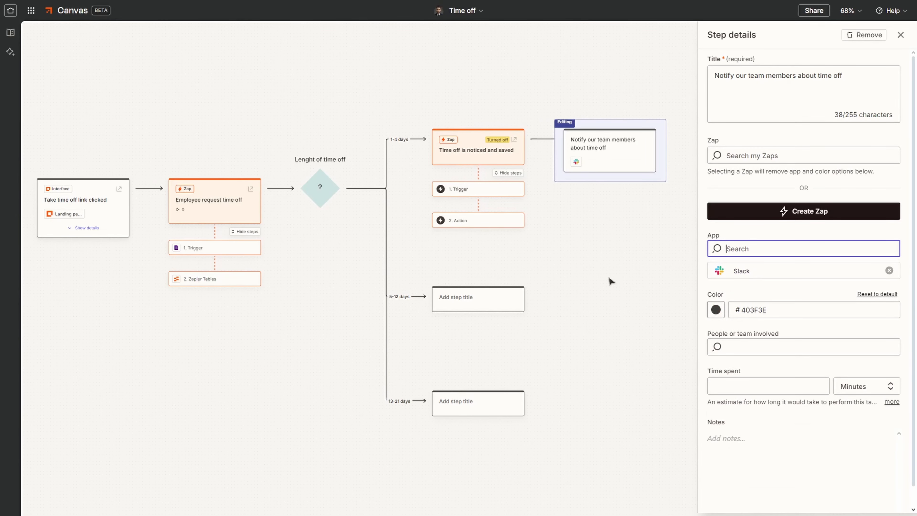
pyautogui.click(609, 280)
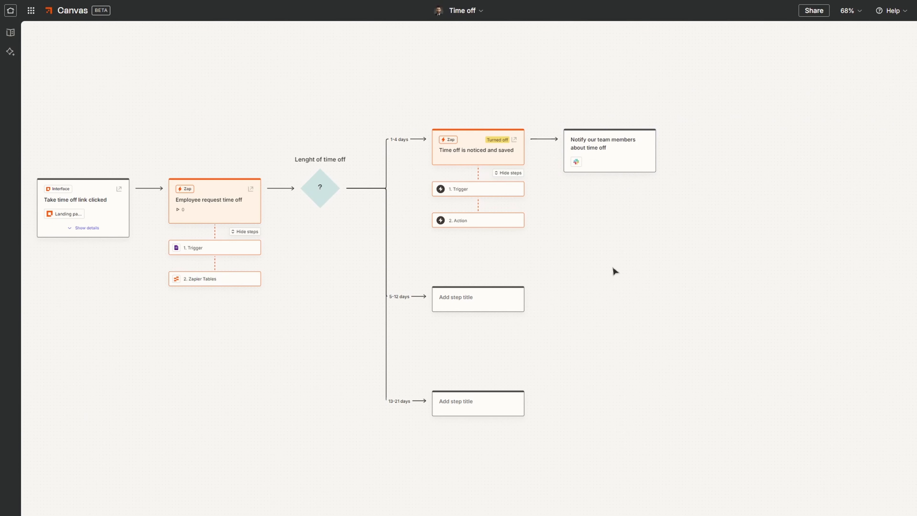
# Title the "5-12 days" path step "Discuss about impacted projects and adjust timelines".
pyautogui.moveTo(610, 252); pyautogui.dragTo(630, 241)
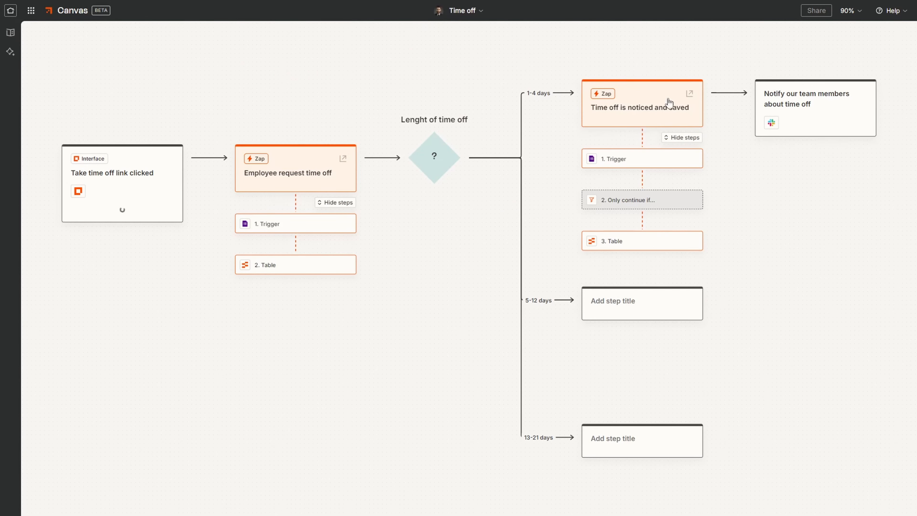
pyautogui.scroll(-4, 581, 90)
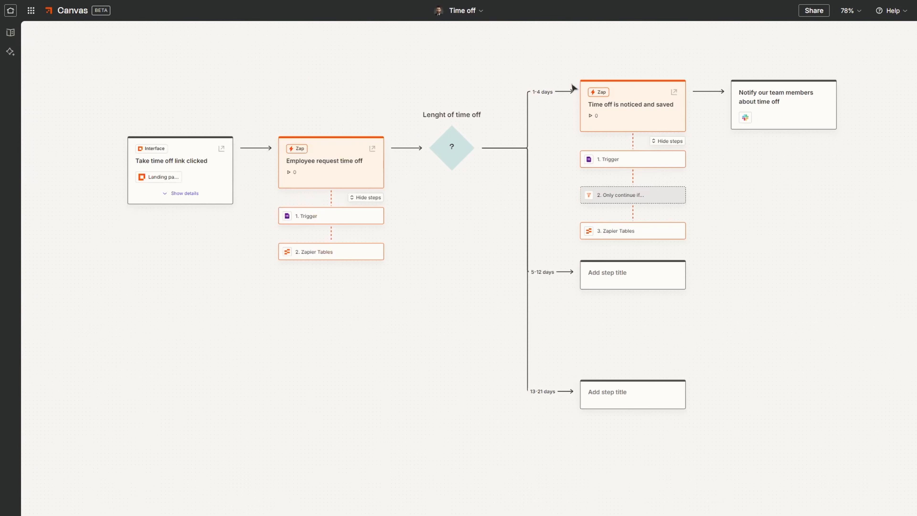
pyautogui.scroll(4, 722, 163)
pyautogui.scroll(-1, 718, 161)
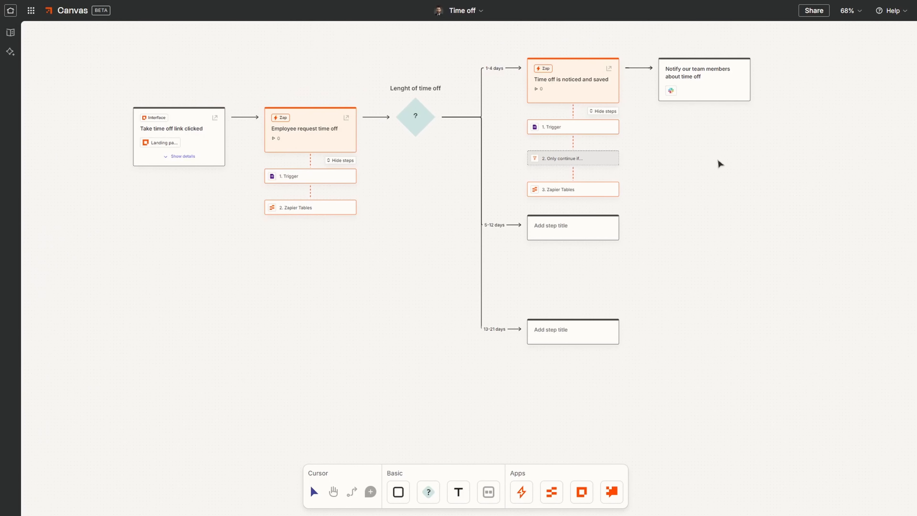
pyautogui.scroll(1, 718, 161)
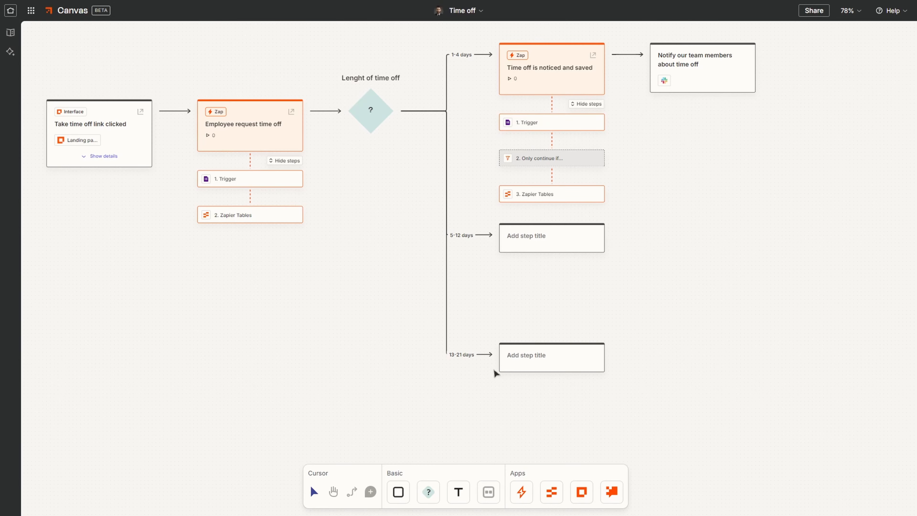
pyautogui.click(333, 491)
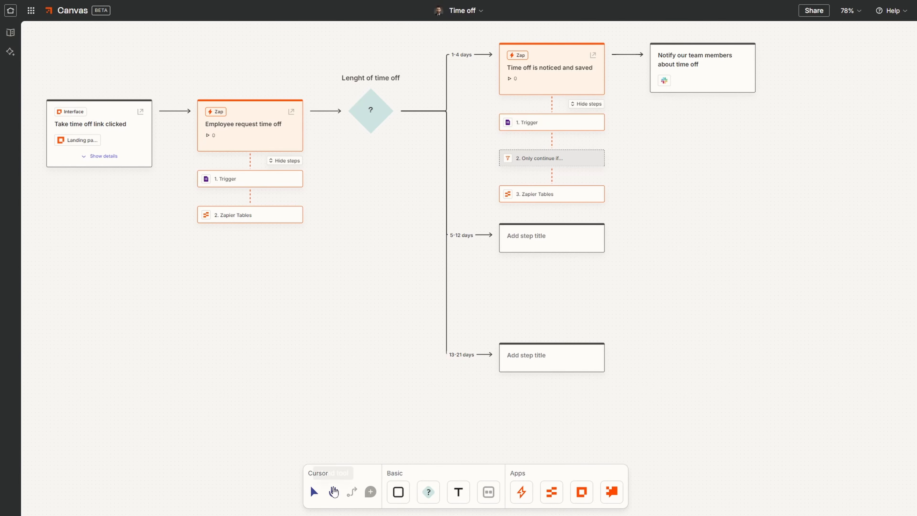
pyautogui.moveTo(722, 231); pyautogui.dragTo(710, 249)
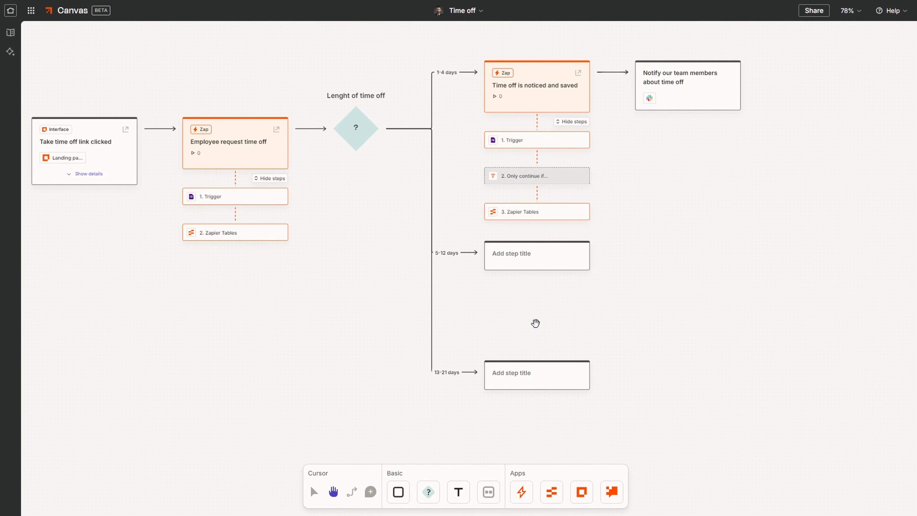
pyautogui.click(513, 254)
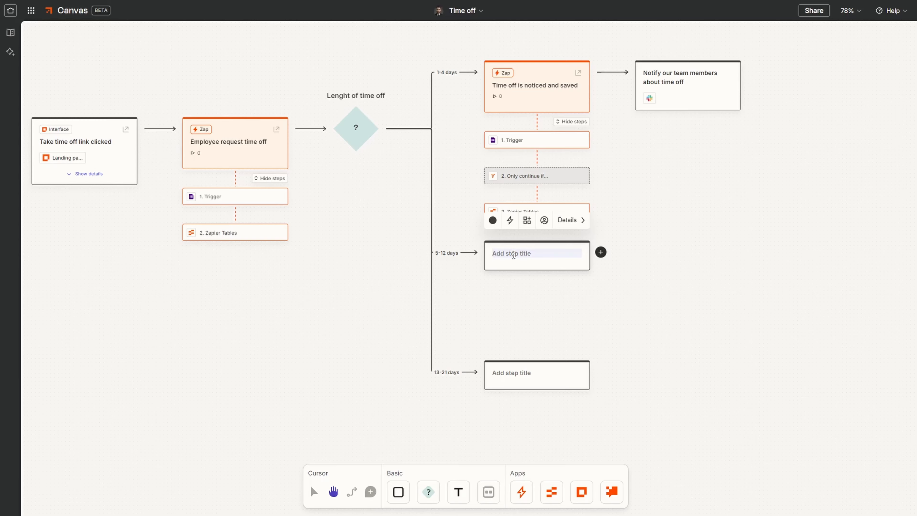
pyautogui.write('Discuss about impacted projects and adjust timelines')
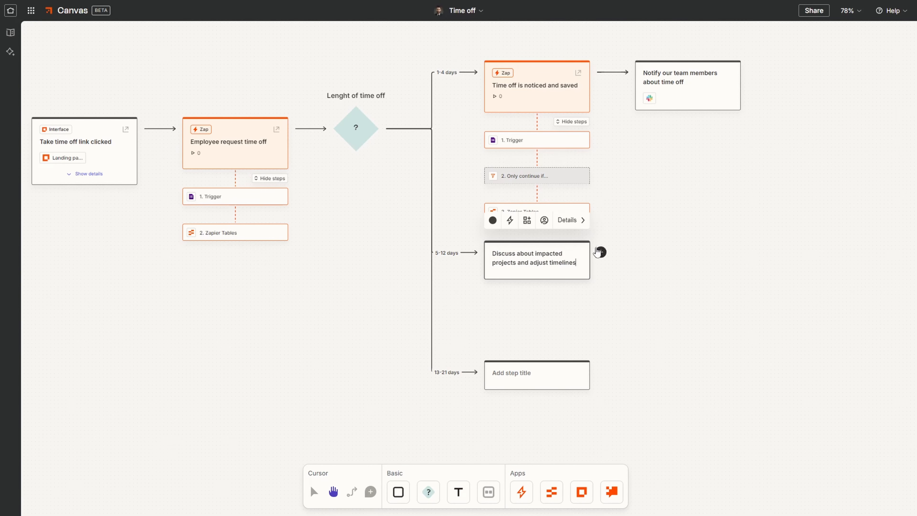
# Set Manager as the team involved in the "5-12 days" discussion step and its time spent to 1 hour.
pyautogui.click(580, 227)
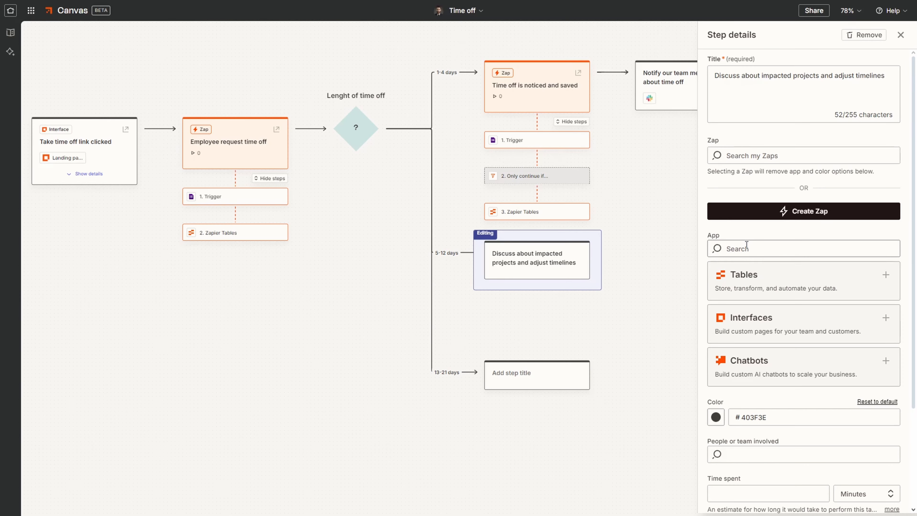
pyautogui.scroll(-4, 746, 245)
pyautogui.click(759, 321)
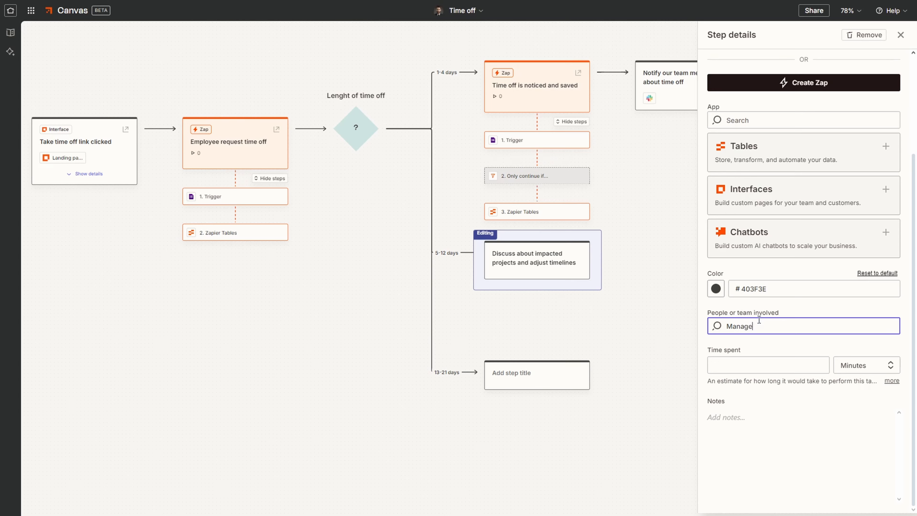
pyautogui.click(742, 357)
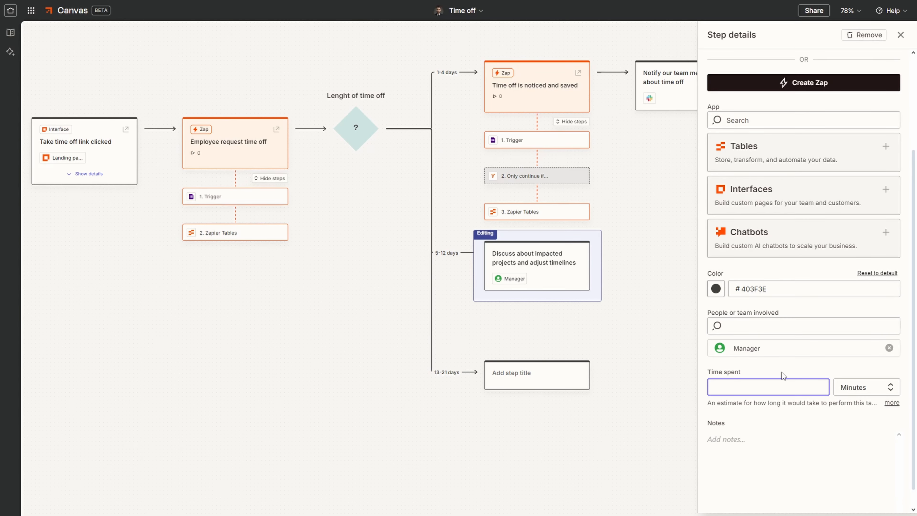
pyautogui.write('1')
pyautogui.click(870, 390)
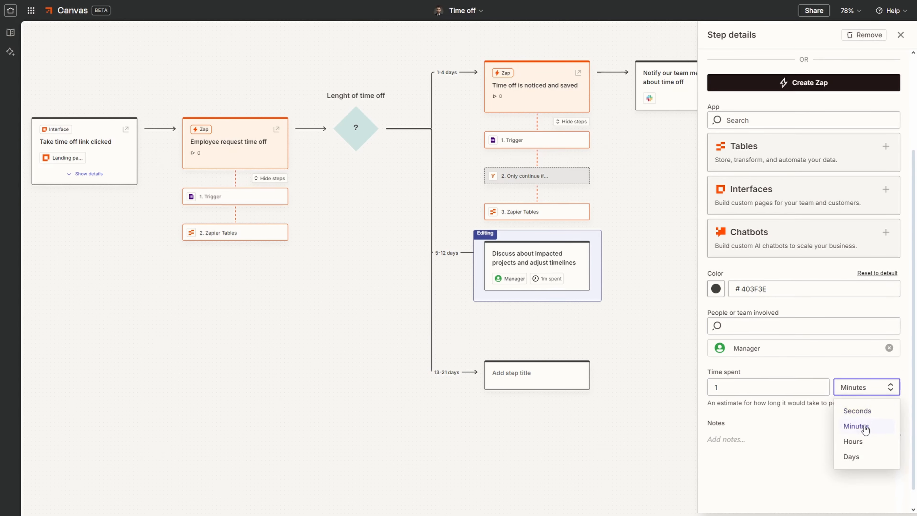
pyautogui.click(867, 445)
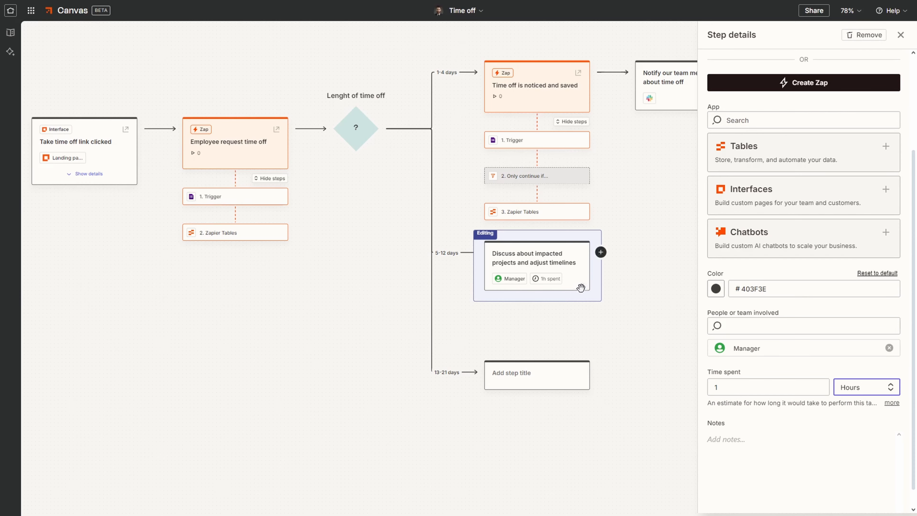
pyautogui.click(637, 288)
# Add a new connected step after "Discuss about impacted projects and adjust timelines".
pyautogui.moveTo(645, 281); pyautogui.dragTo(574, 289)
pyautogui.moveTo(508, 273)
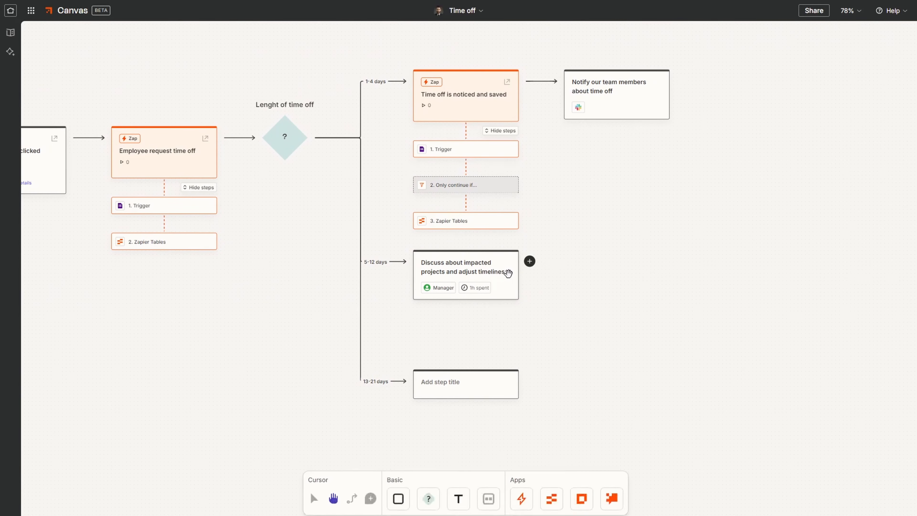
pyautogui.click(530, 262)
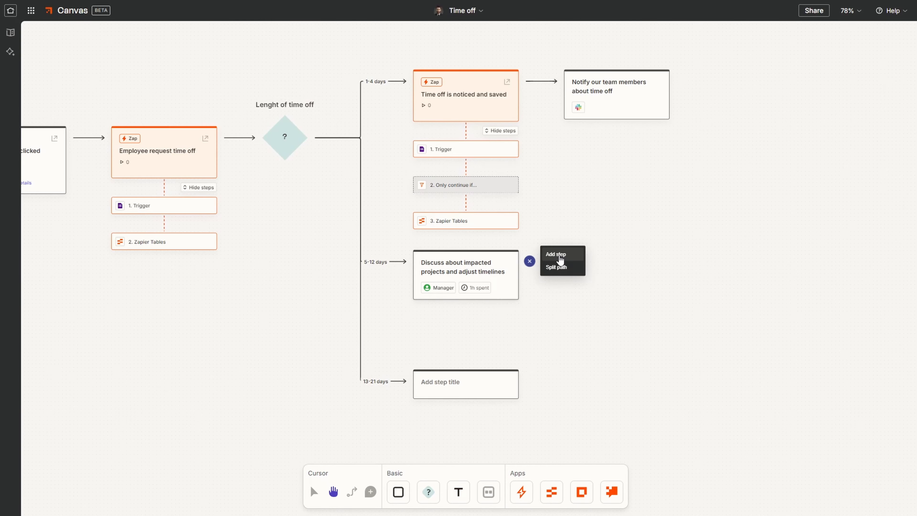
pyautogui.click(559, 255)
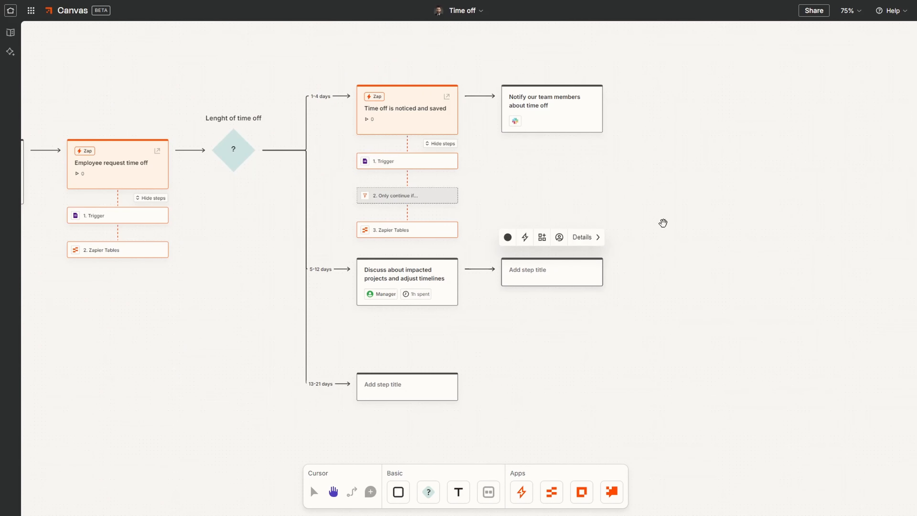
# Open the "Time off is noticed and saved" Zap from the "1-4 days" path and rename it "Time off 1-4 days".
pyautogui.moveTo(663, 223); pyautogui.dragTo(658, 242)
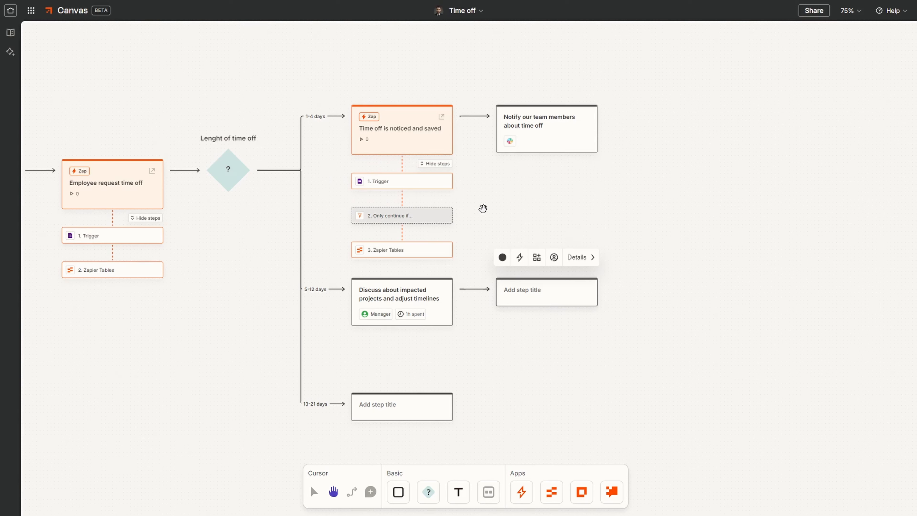
pyautogui.click(441, 117)
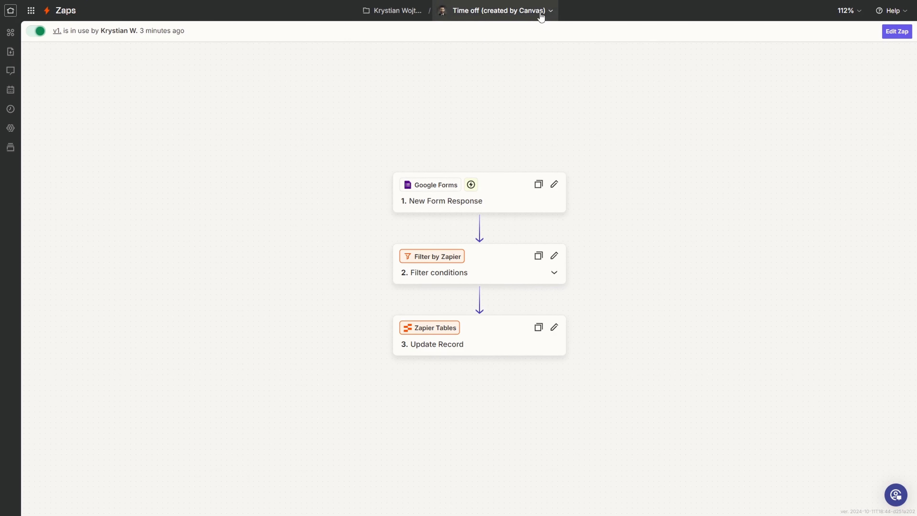
pyautogui.click(540, 13)
pyautogui.click(528, 36)
pyautogui.moveTo(513, 10); pyautogui.dragTo(453, 15)
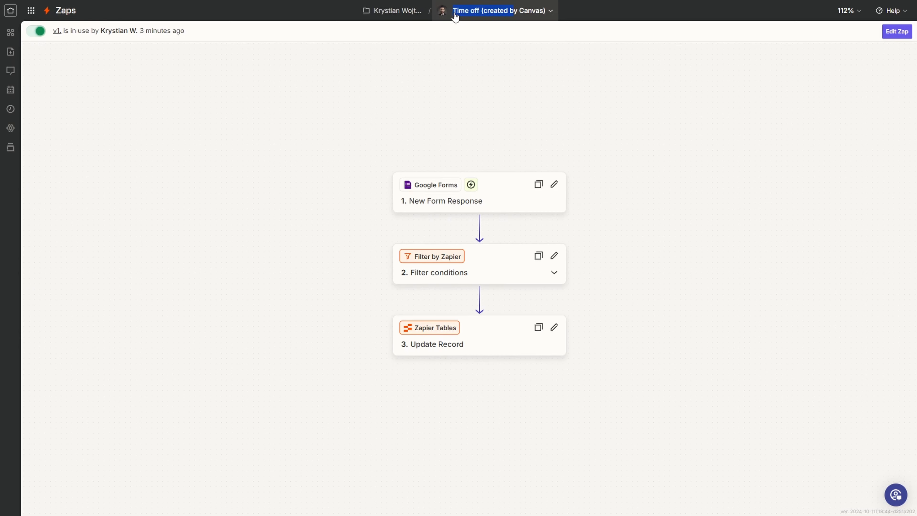
pyautogui.click(535, 12)
pyautogui.click(502, 35)
pyautogui.moveTo(510, 12); pyautogui.dragTo(436, 15)
pyautogui.write('1')
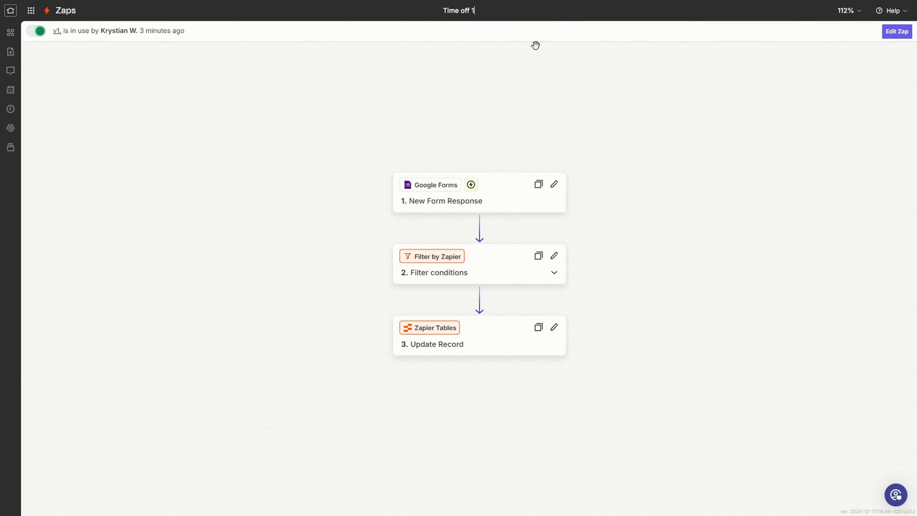
pyautogui.write('-4 days')
pyautogui.press('Return')
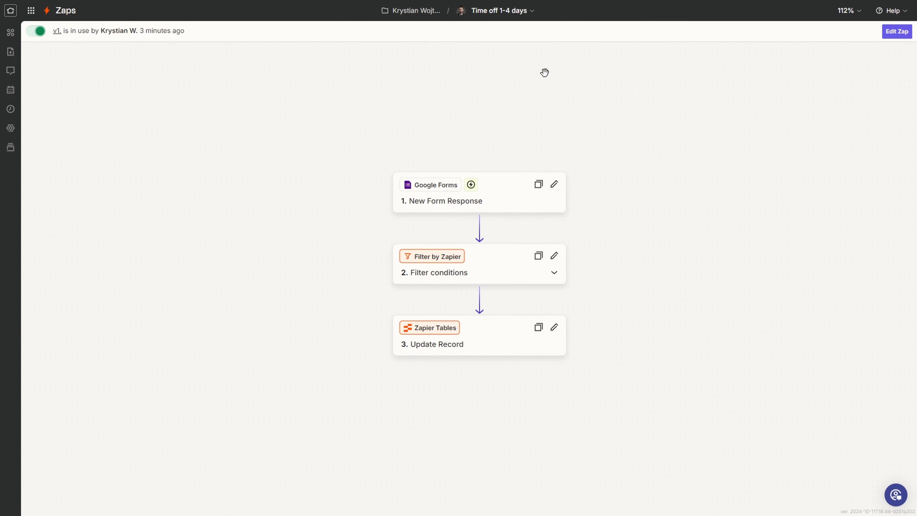
# Duplicate the "Time off 1-4 days" Zap and rename the copy "Time off 5-12 days".
pyautogui.click(531, 15)
pyautogui.click(477, 54)
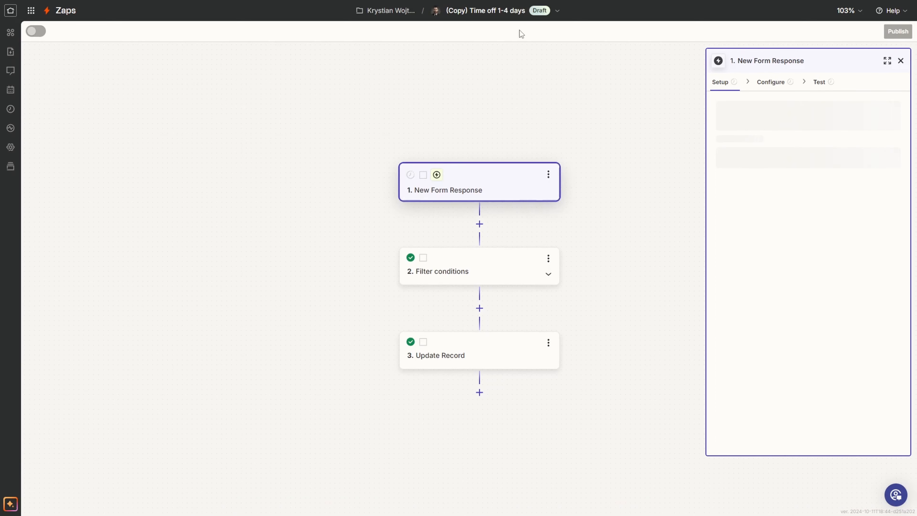
pyautogui.click(513, 14)
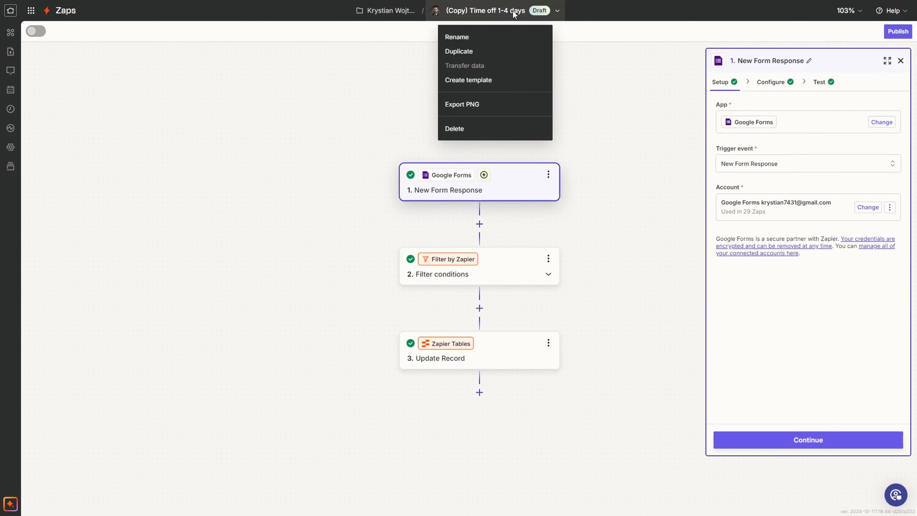
pyautogui.click(478, 37)
pyautogui.click(505, 10)
pyautogui.moveTo(513, 13); pyautogui.dragTo(482, 15)
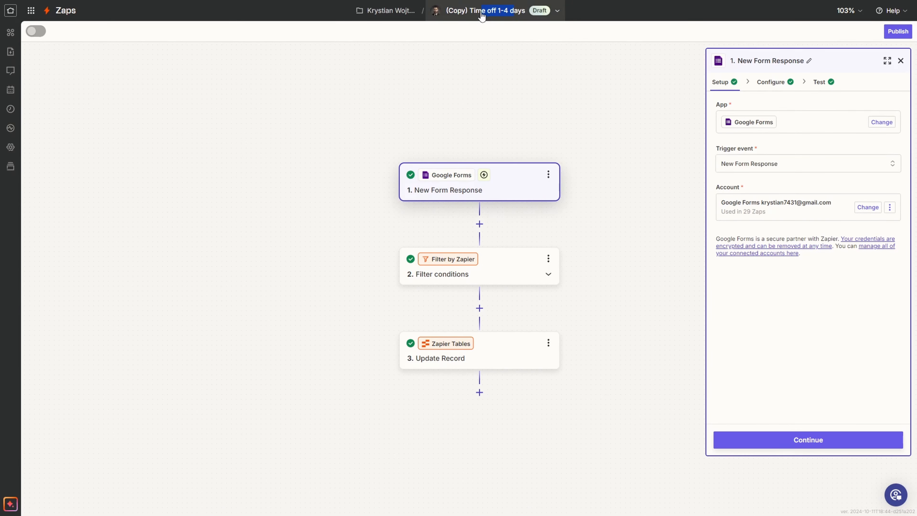
pyautogui.click(509, 12)
pyautogui.click(511, 13)
pyautogui.click(511, 15)
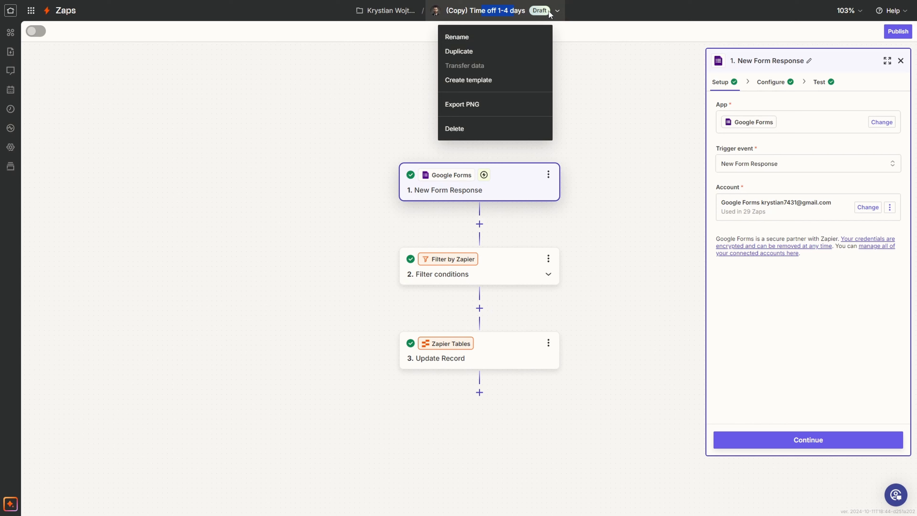
pyautogui.click(490, 36)
pyautogui.click(481, 12)
pyautogui.press('BackSpace')
pyautogui.press('BackSpace')
pyautogui.press('BackSpace')
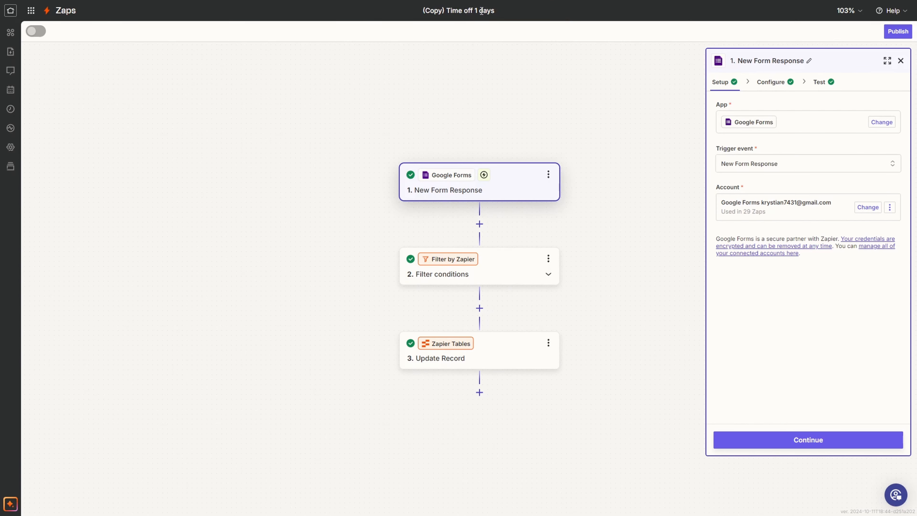
pyautogui.write('5-12')
pyautogui.press('Return')
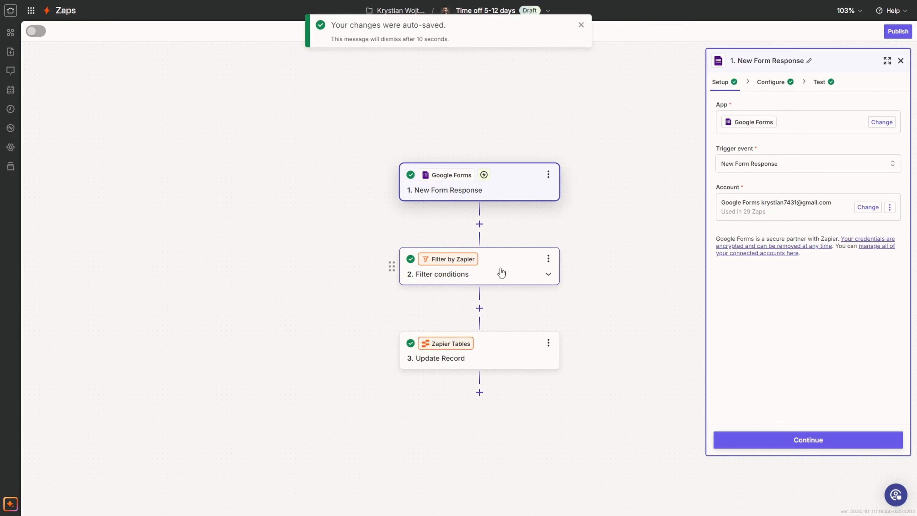
# Set the filter to continue only if Amount of Days is less than 13, and publish the Zap.
pyautogui.click(502, 270)
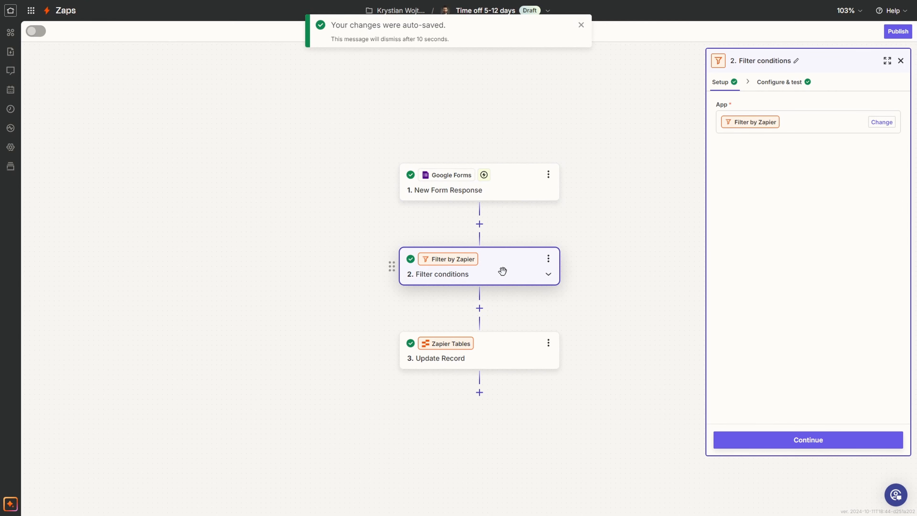
pyautogui.click(788, 86)
pyautogui.click(754, 156)
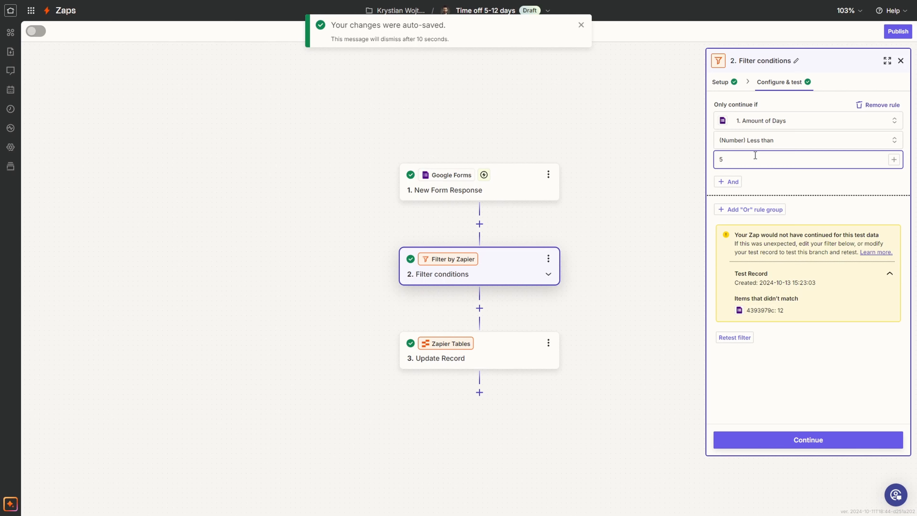
pyautogui.press('BackSpace')
pyautogui.write('13')
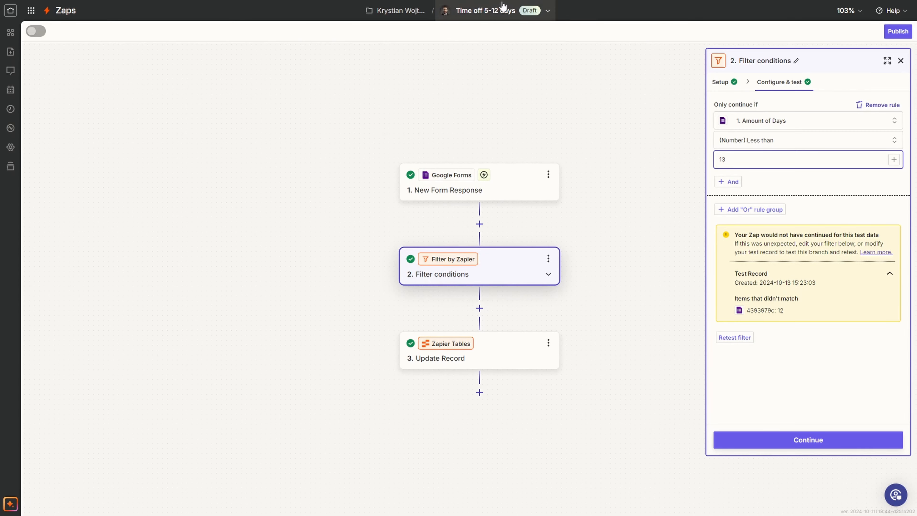
pyautogui.click(812, 436)
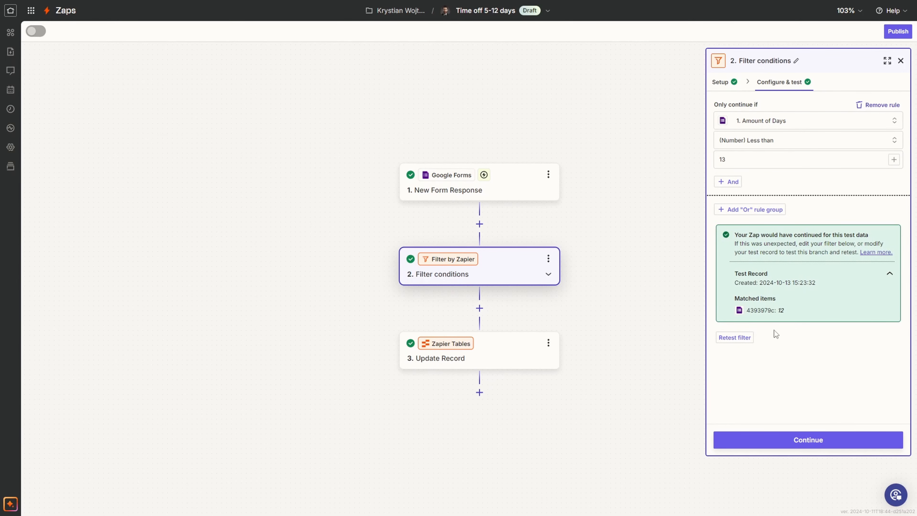
pyautogui.click(898, 32)
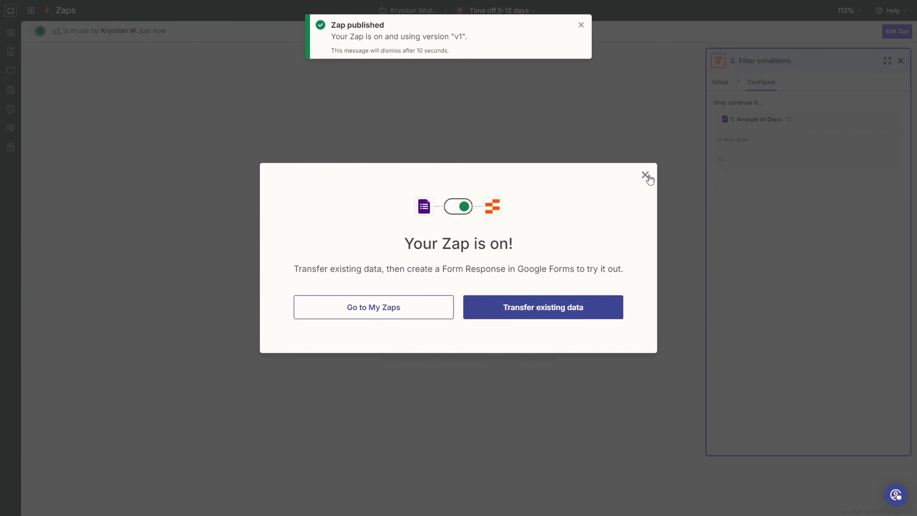
pyautogui.click(644, 175)
# Duplicate the "Time off 5-12 days" Zap and rename the copy "Time off 13-21 days".
pyautogui.click(511, 11)
pyautogui.click(481, 57)
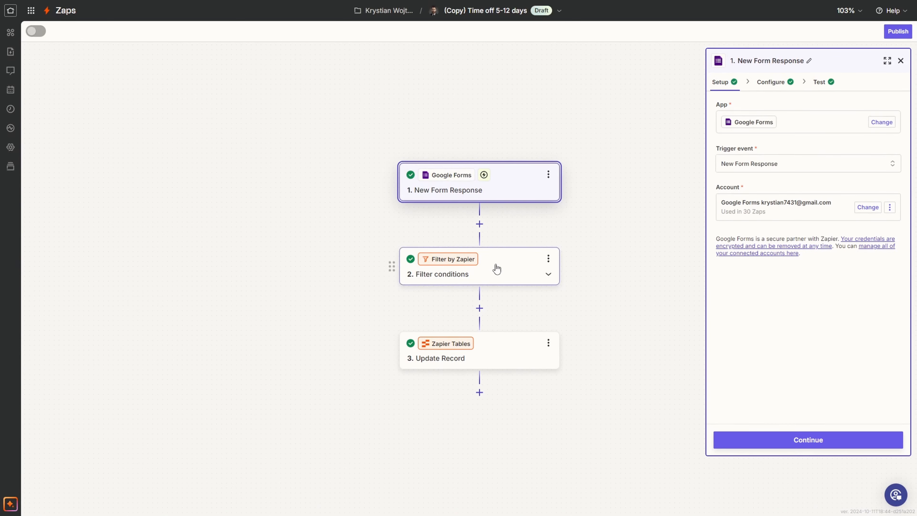
pyautogui.click(514, 16)
pyautogui.click(513, 37)
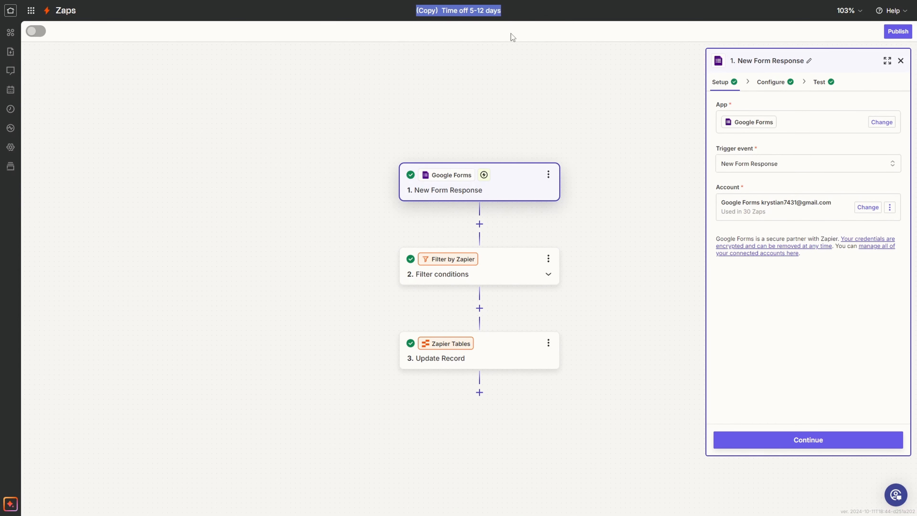
pyautogui.click(478, 8)
pyautogui.moveTo(485, 8); pyautogui.dragTo(465, 14)
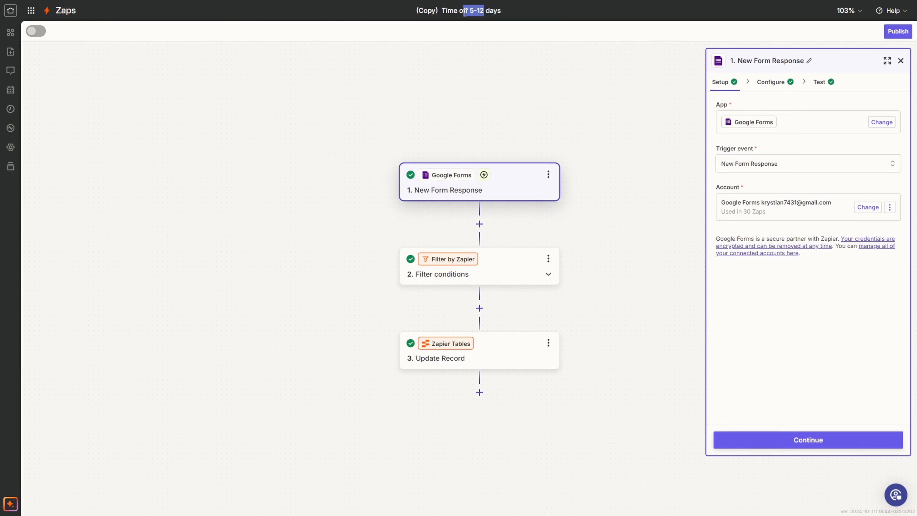
pyautogui.write('13-21')
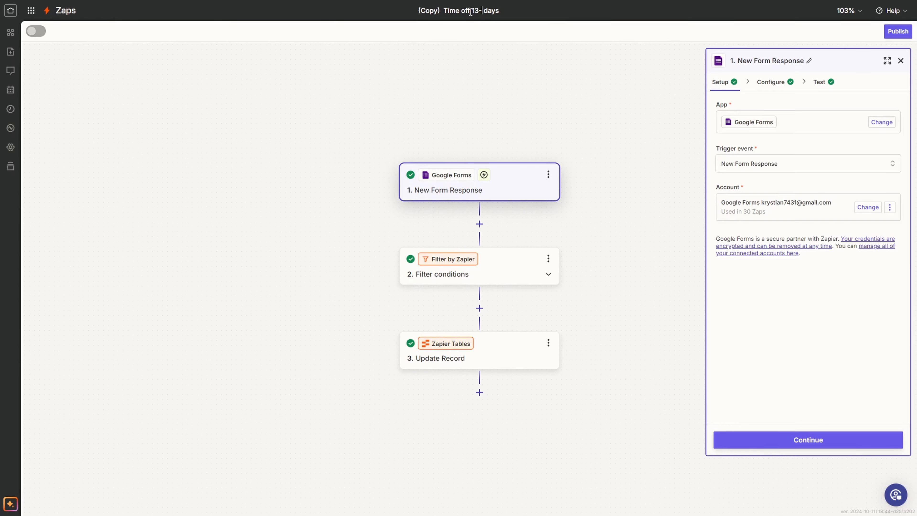
pyautogui.moveTo(436, 8); pyautogui.dragTo(408, 10)
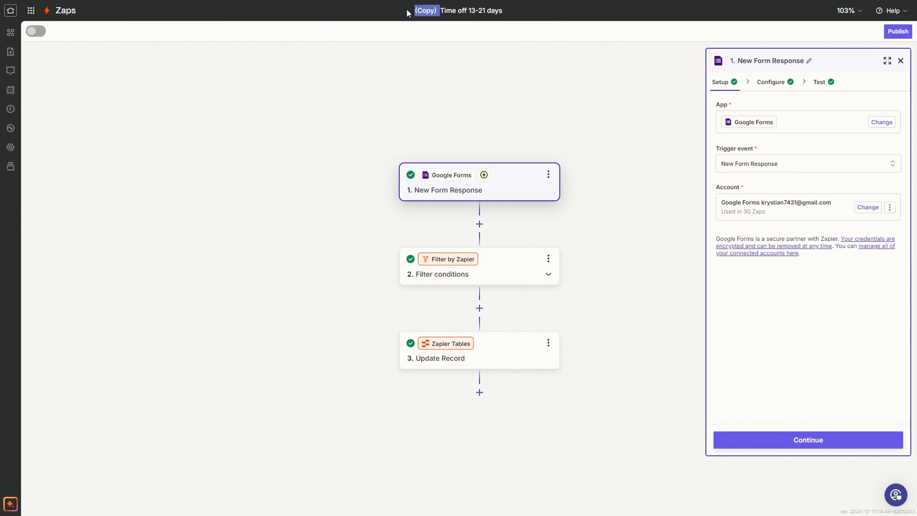
pyautogui.press('BackSpace')
# Set the Amount of Days "Less than" limit in the "Time off 13-21 days" Zap's filter to 22.
pyautogui.click(529, 266)
pyautogui.click(780, 82)
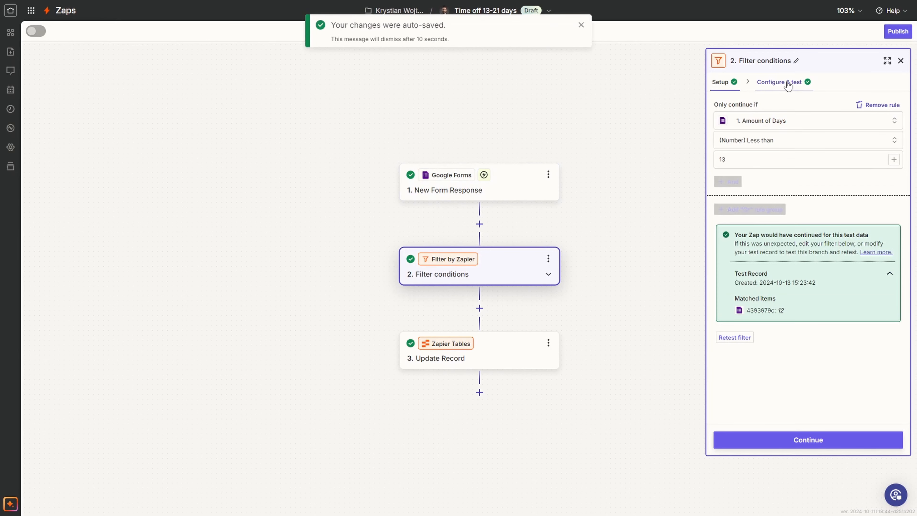
pyautogui.click(774, 160)
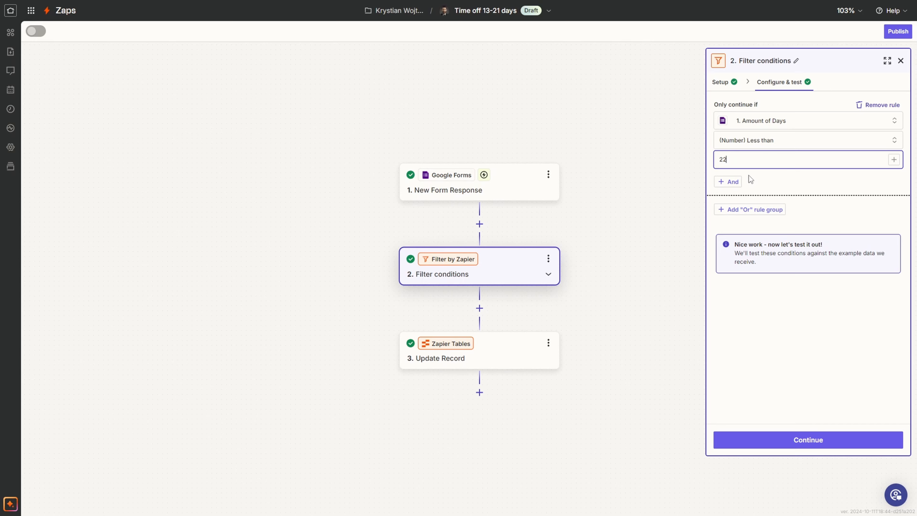
# Add an "And" rule to the filter requiring Amount of Days to be (Number) Greater than 12, and confirm the filter.
pyautogui.click(732, 184)
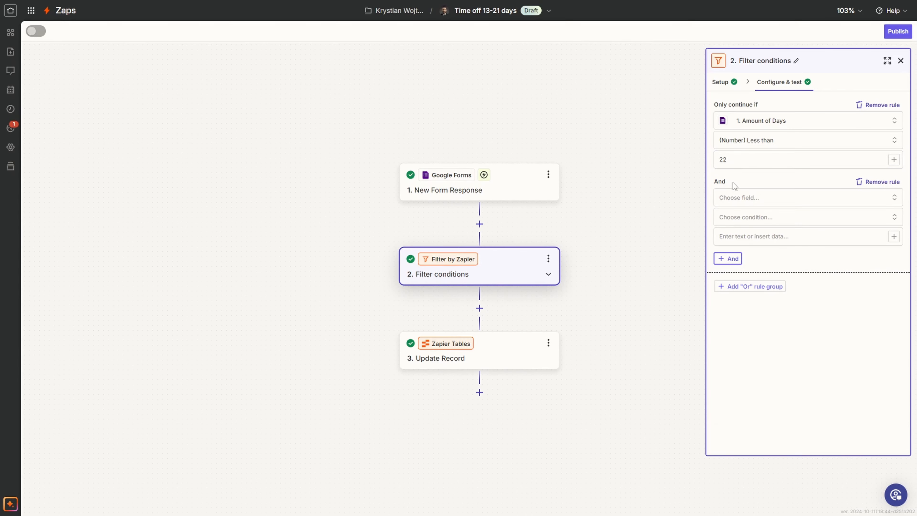
pyautogui.click(738, 156)
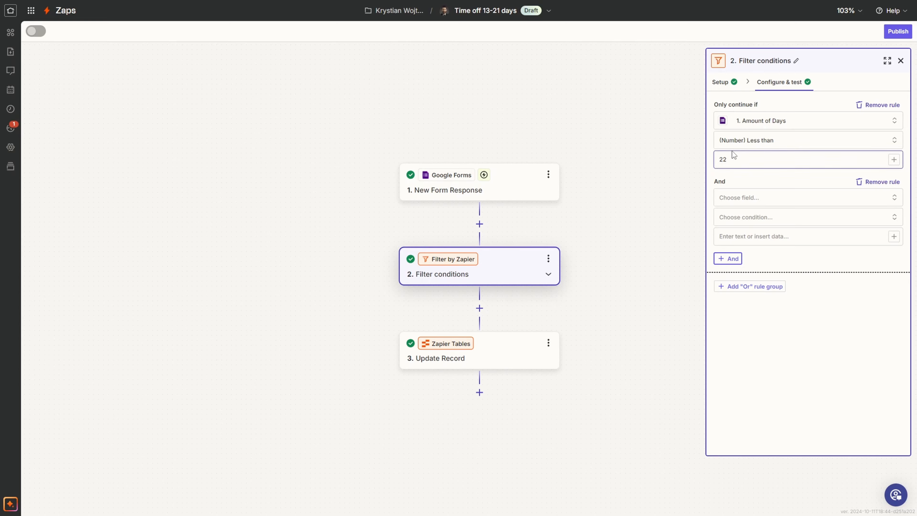
pyautogui.click(606, 88)
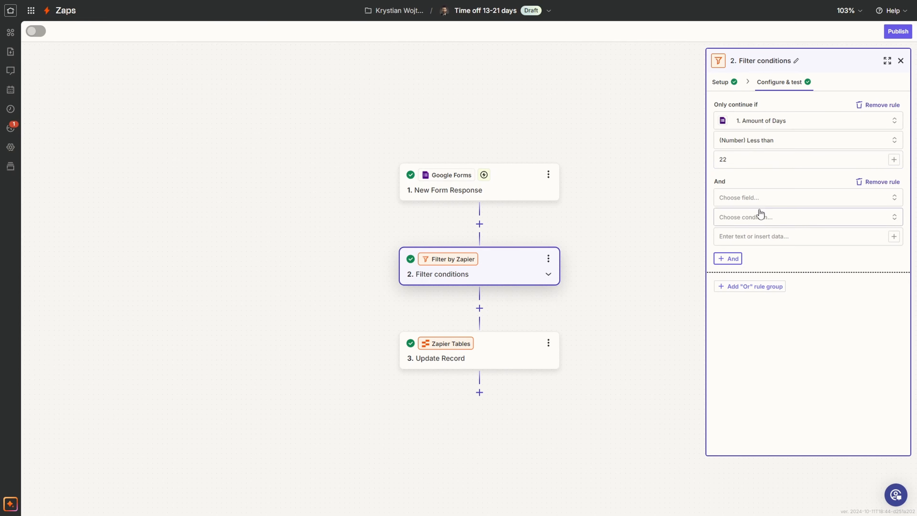
pyautogui.click(754, 199)
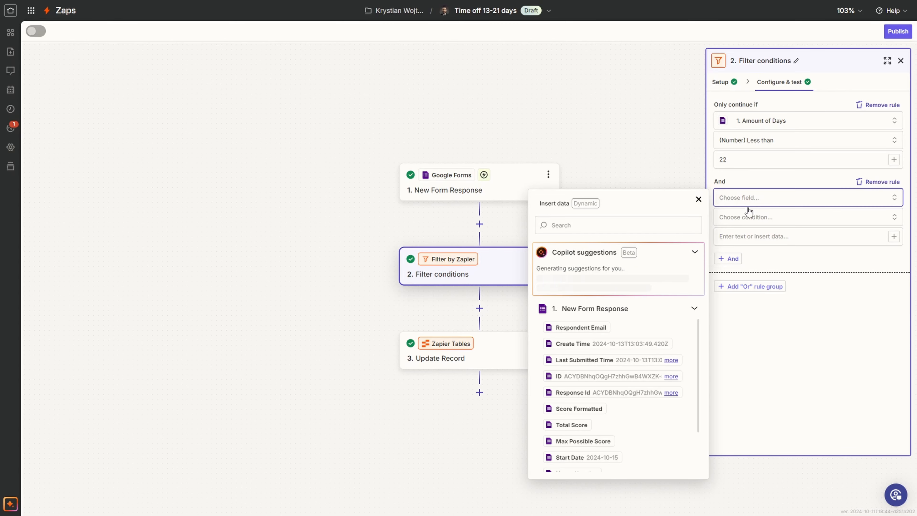
pyautogui.scroll(-5, 614, 419)
pyautogui.click(591, 492)
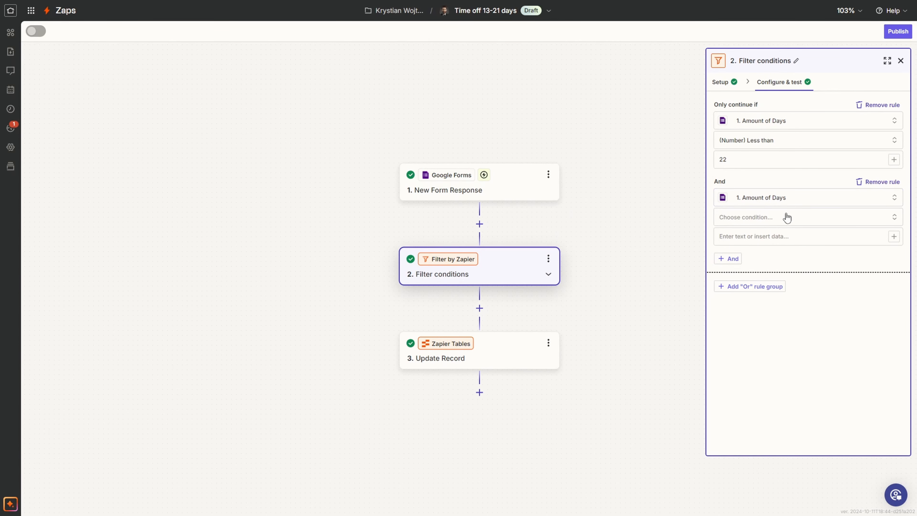
pyautogui.click(787, 218)
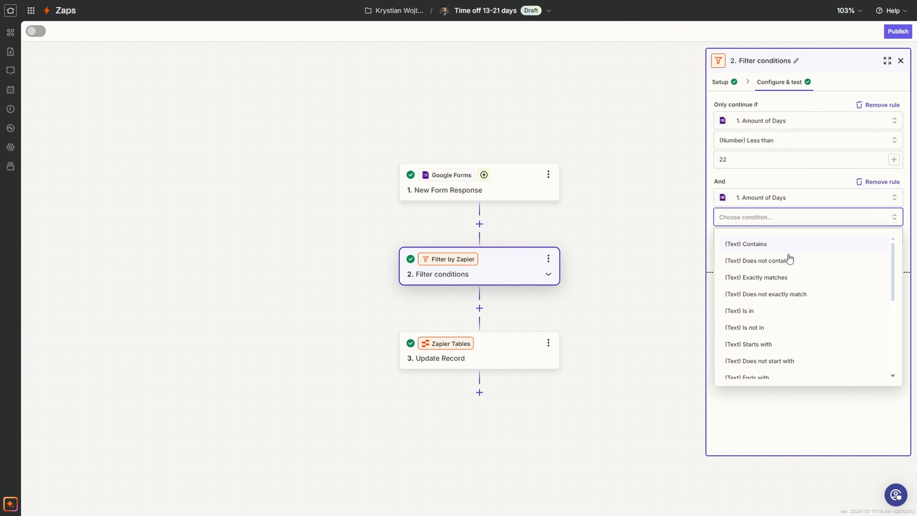
pyautogui.scroll(-5, 790, 275)
pyautogui.scroll(2, 787, 322)
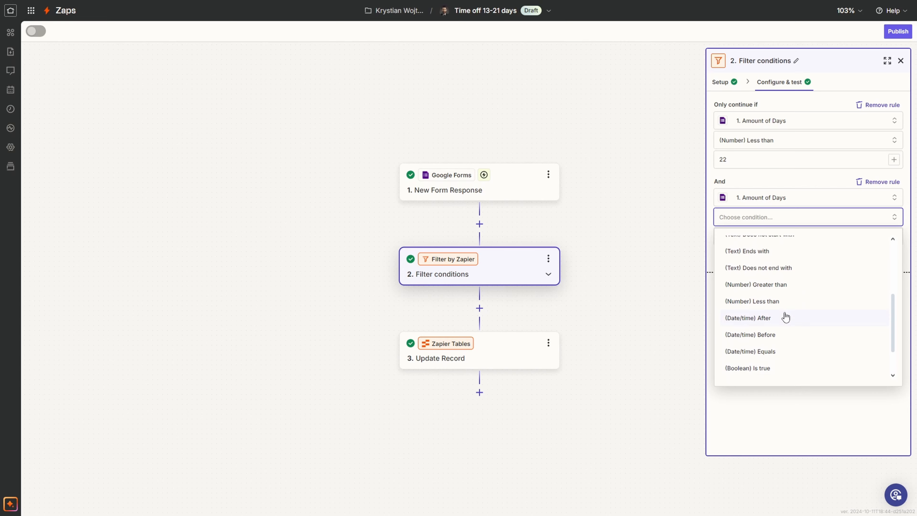
pyautogui.click(770, 287)
pyautogui.click(754, 239)
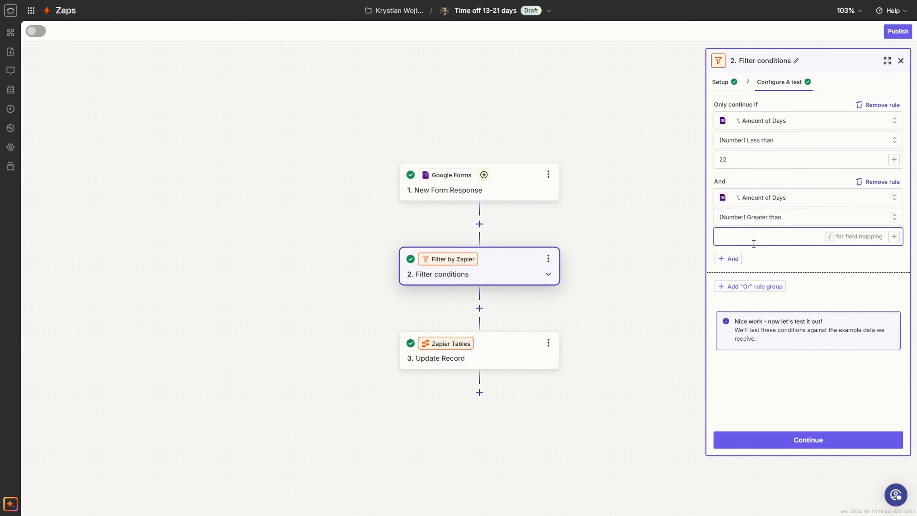
pyautogui.write('12')
pyautogui.click(790, 439)
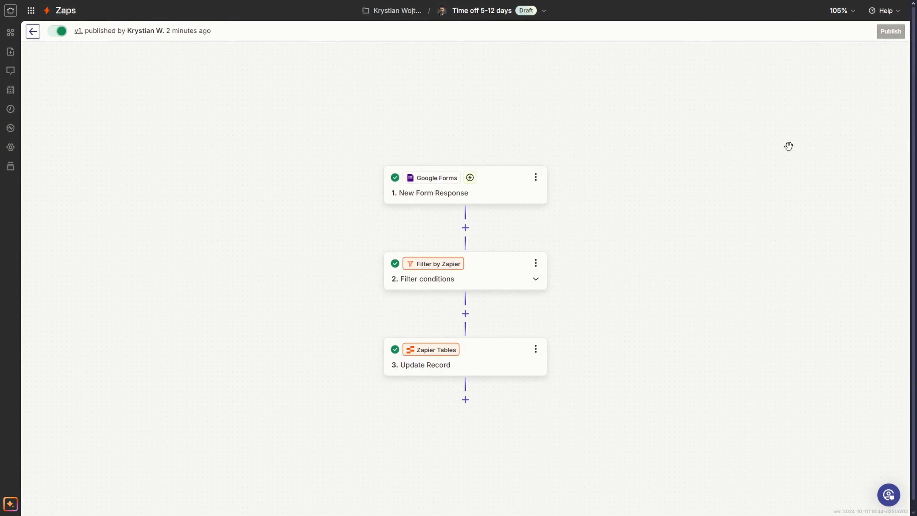
# Add an "And" rule on Amount of Days to the filter of the "Time off 5-12 days" Zap.
pyautogui.click(484, 286)
pyautogui.click(784, 82)
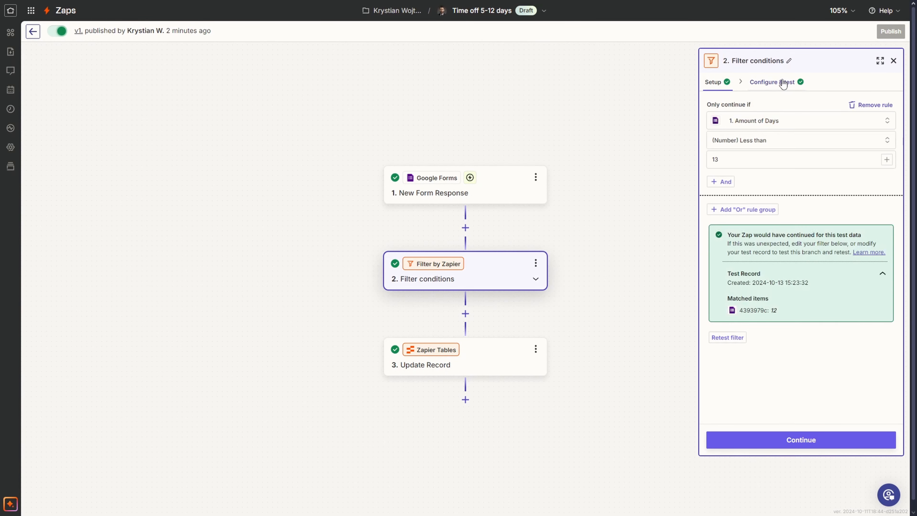
pyautogui.click(721, 181)
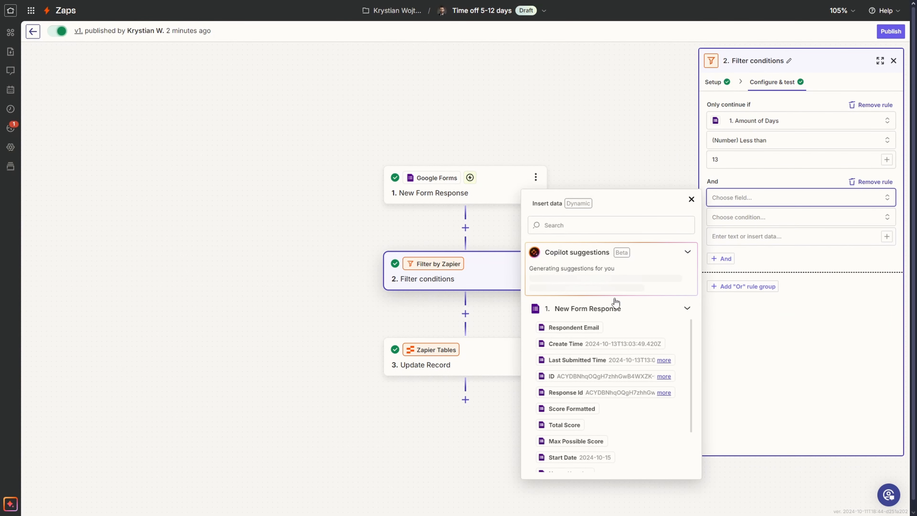
pyautogui.scroll(-3, 584, 443)
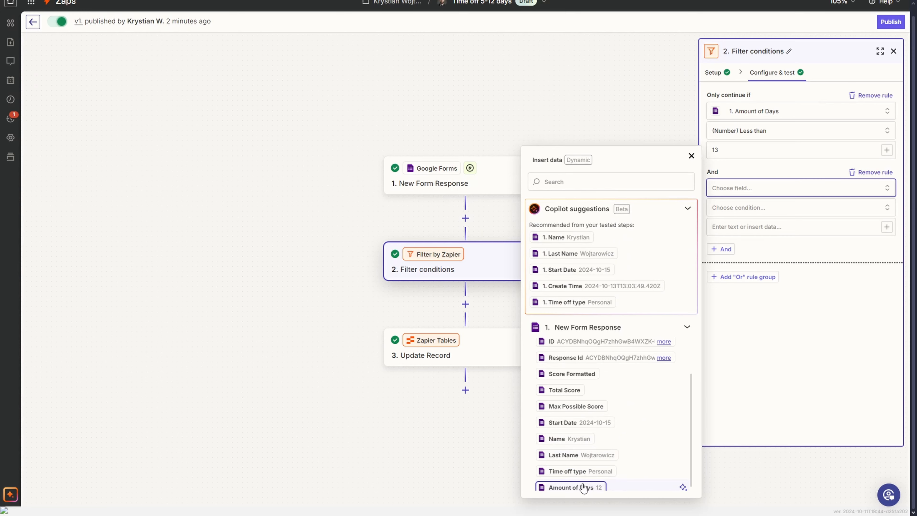
pyautogui.click(583, 488)
# Set the new rule's condition to (Number) Greater than 4, retest the filter, and publish the Zap.
pyautogui.click(768, 207)
pyautogui.scroll(-5, 773, 280)
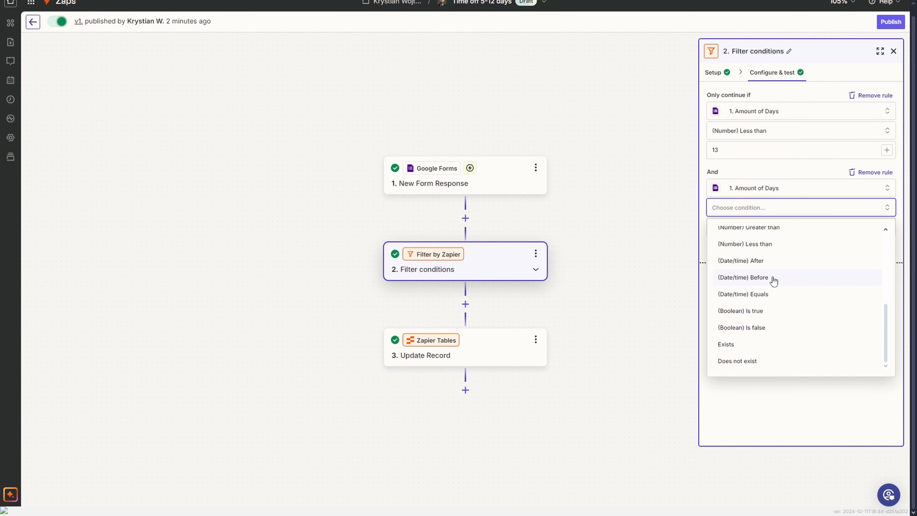
pyautogui.scroll(3, 755, 346)
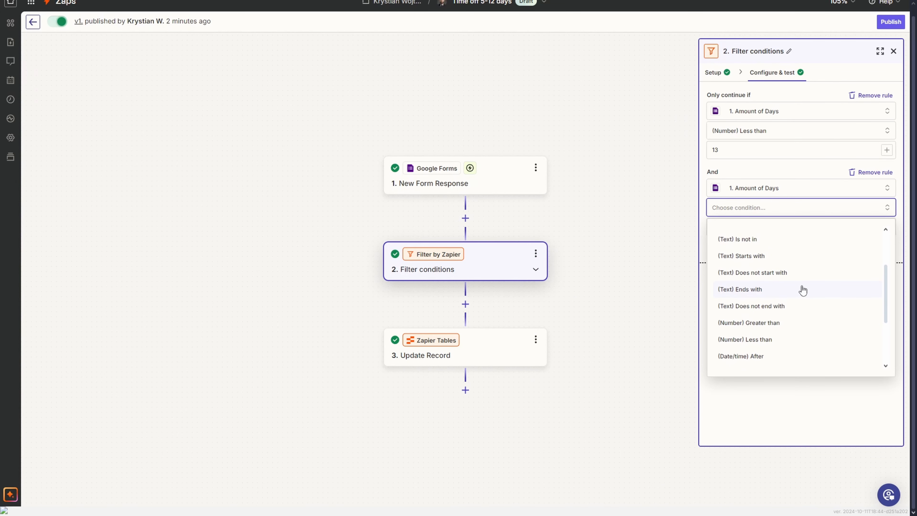
pyautogui.click(777, 323)
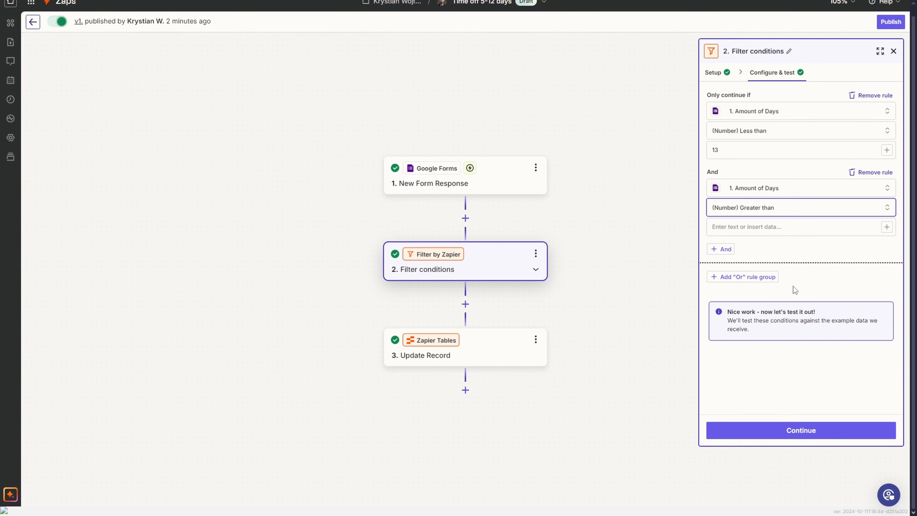
pyautogui.click(768, 226)
pyautogui.write('4')
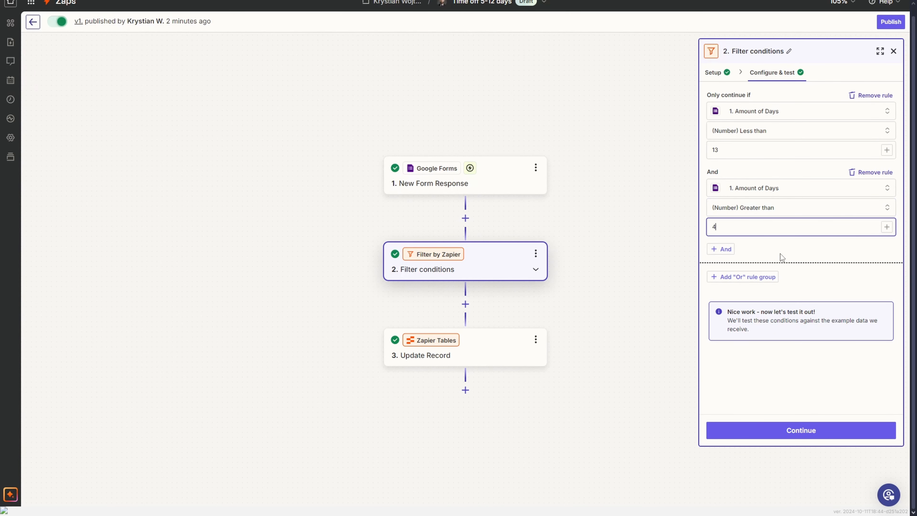
pyautogui.click(782, 258)
pyautogui.scroll(1, 585, 120)
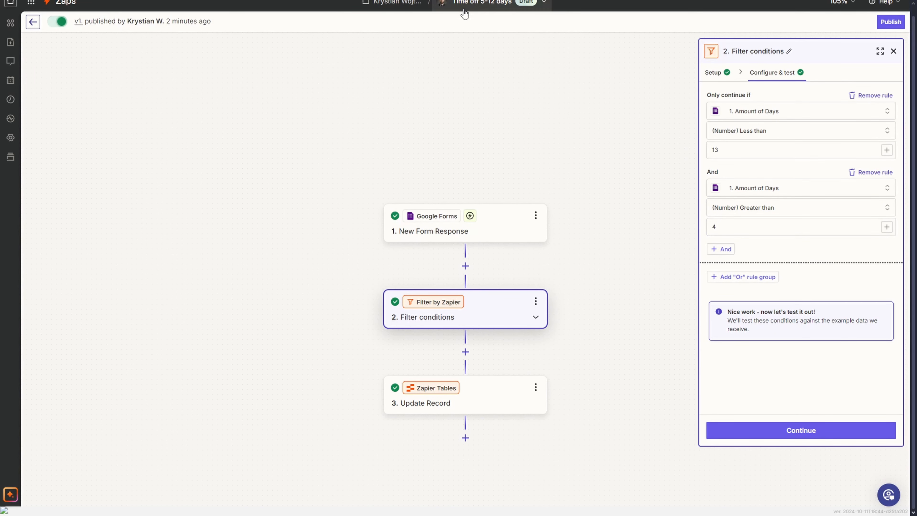
pyautogui.click(801, 430)
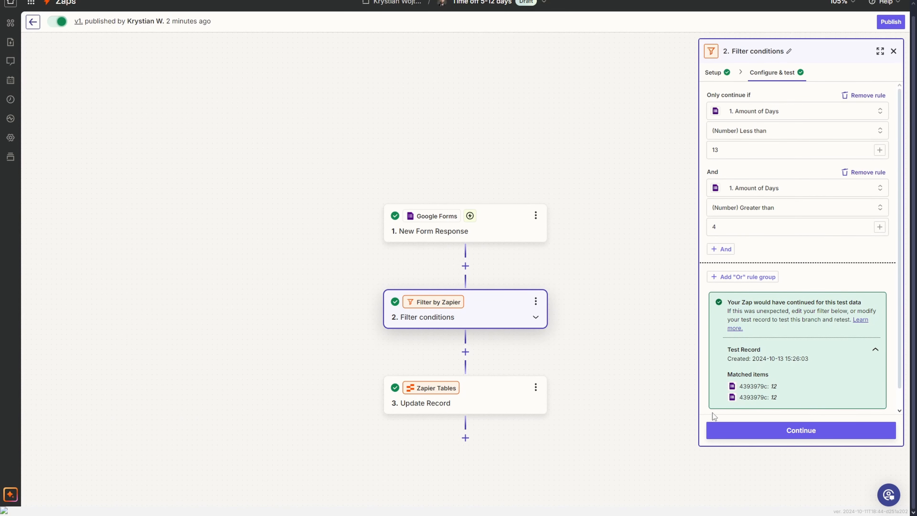
pyautogui.click(889, 21)
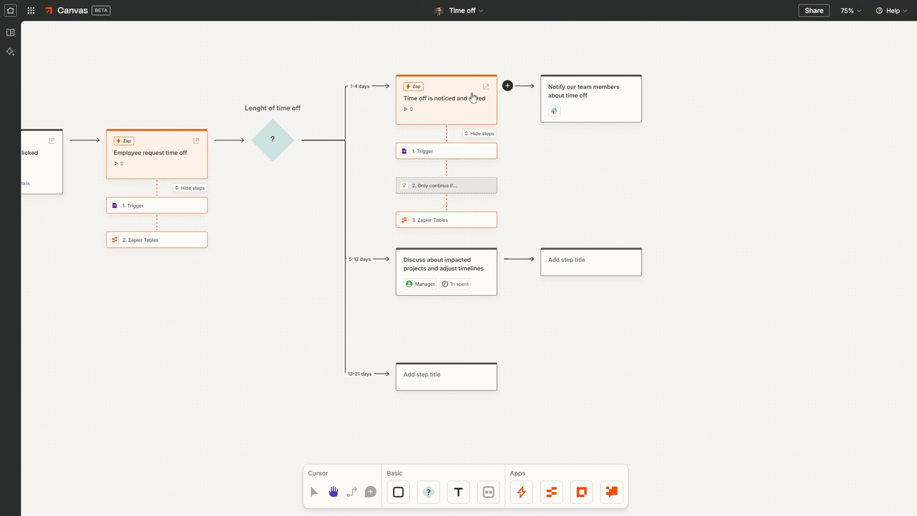
# Copy the title "Time off is noticed and saved" from the 1-4 days Zap to the empty step ending the 5-12 days path.
pyautogui.tripleClick(466, 103)
pyautogui.hotkey('ctrl', 'c')
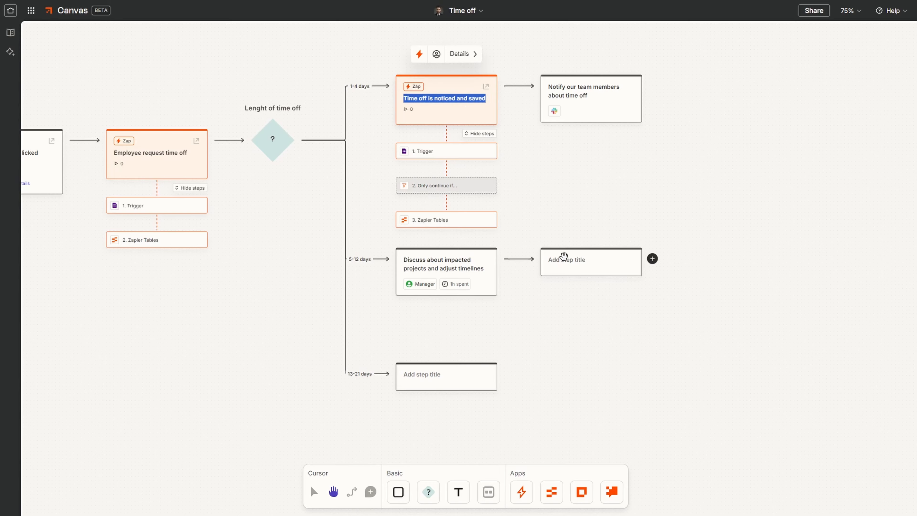
pyautogui.click(570, 268)
pyautogui.hotkey('ctrl', 'v')
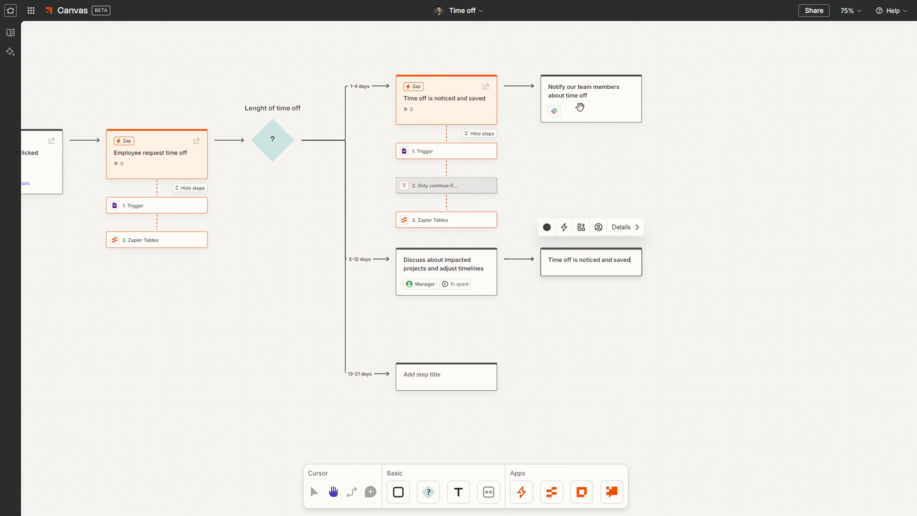
pyautogui.click(633, 236)
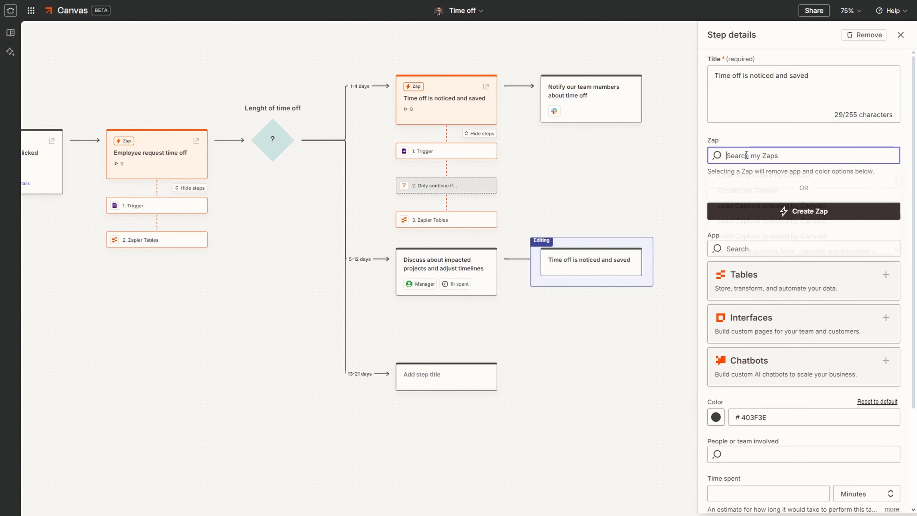
pyautogui.click(733, 155)
pyautogui.scroll(-10, 813, 203)
pyautogui.click(788, 132)
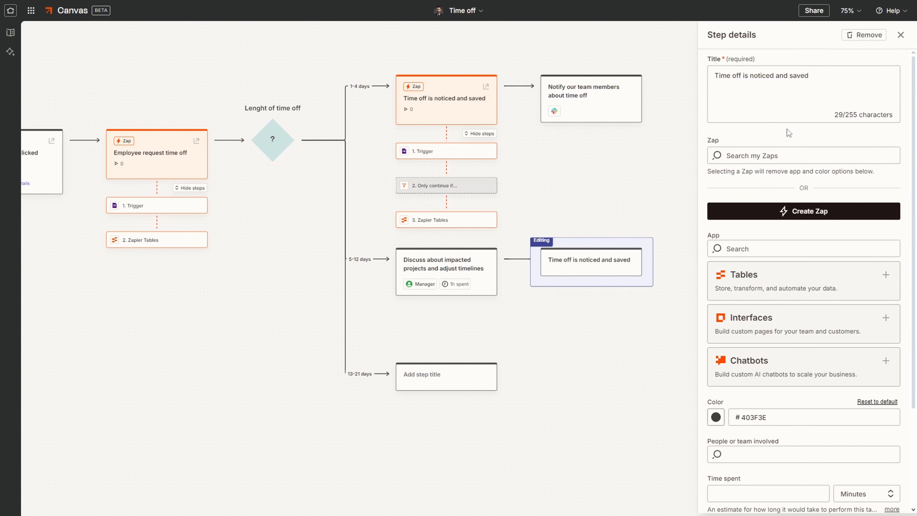
pyautogui.press('Escape')
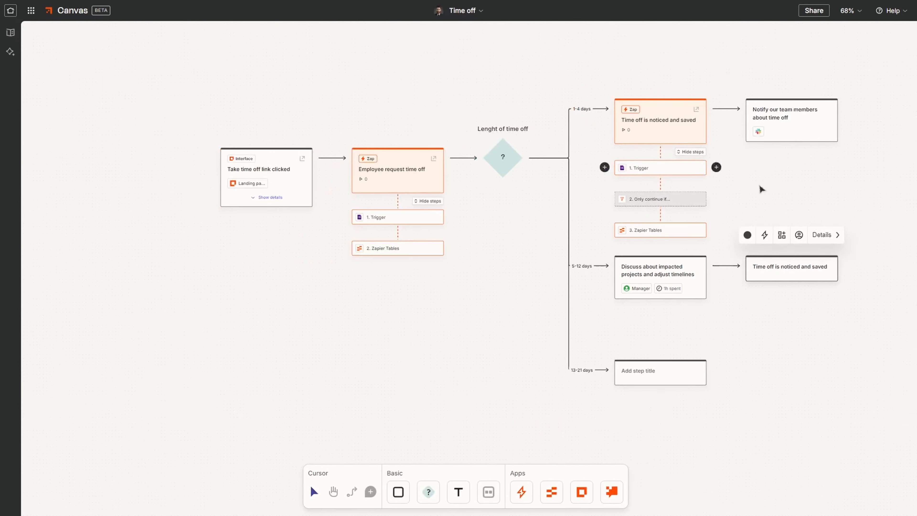
# Link the 5-12 days path's "Time off is noticed and saved" step to the "Time off 5-12 days" Zap and move it higher on the canvas.
pyautogui.click(823, 233)
pyautogui.click(760, 159)
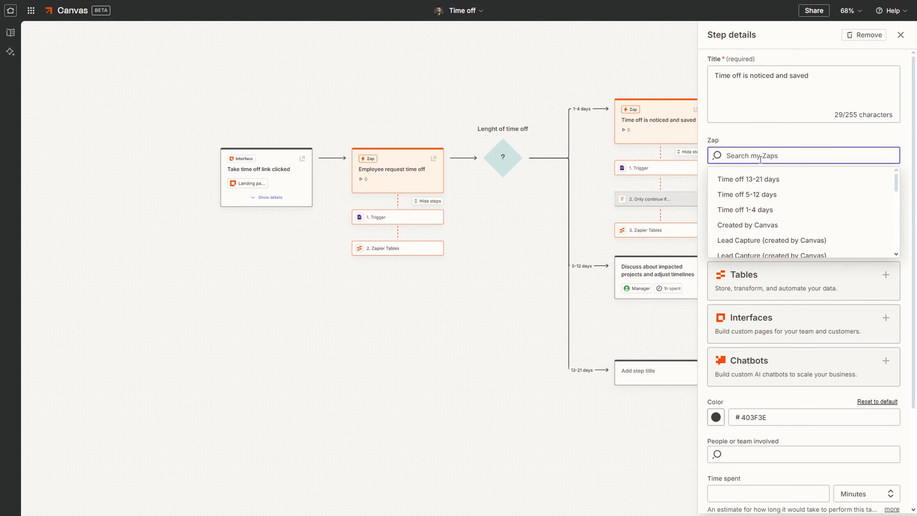
pyautogui.click(769, 201)
pyautogui.click(540, 320)
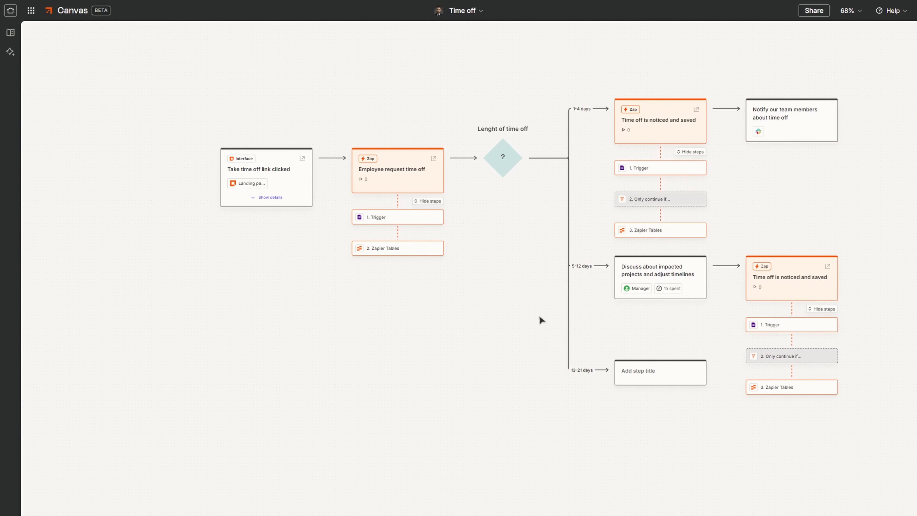
pyautogui.moveTo(798, 277); pyautogui.dragTo(843, 222)
pyautogui.press('h')
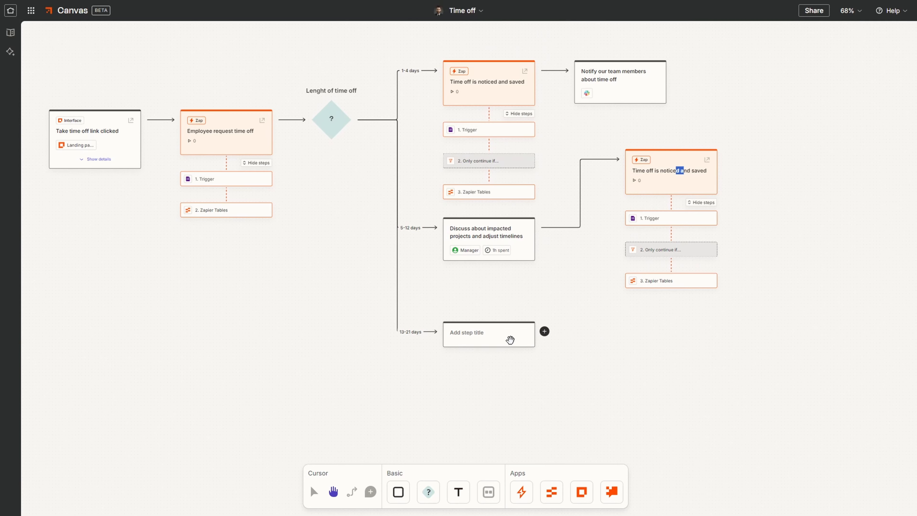
# Title the empty step on the 13-21 days path "Discuss about impacted projects".
pyautogui.click(465, 332)
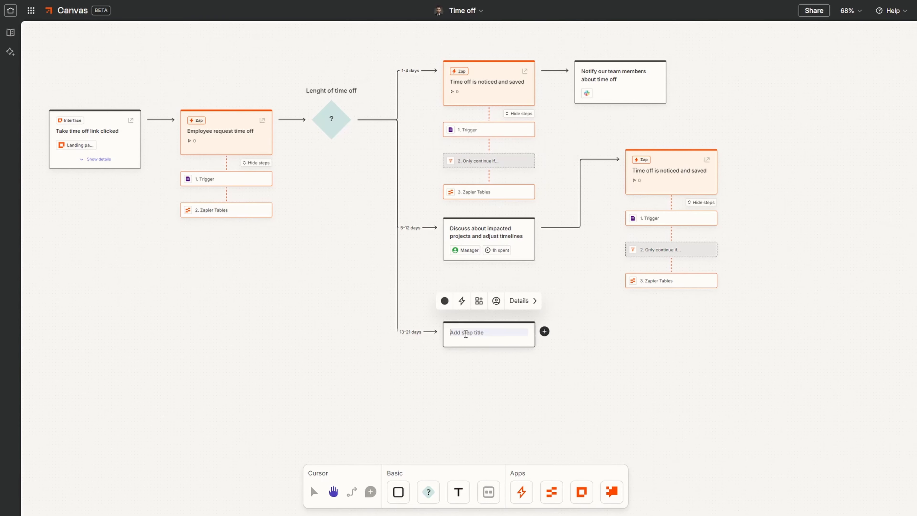
pyautogui.write('Discuss about impacted projects')
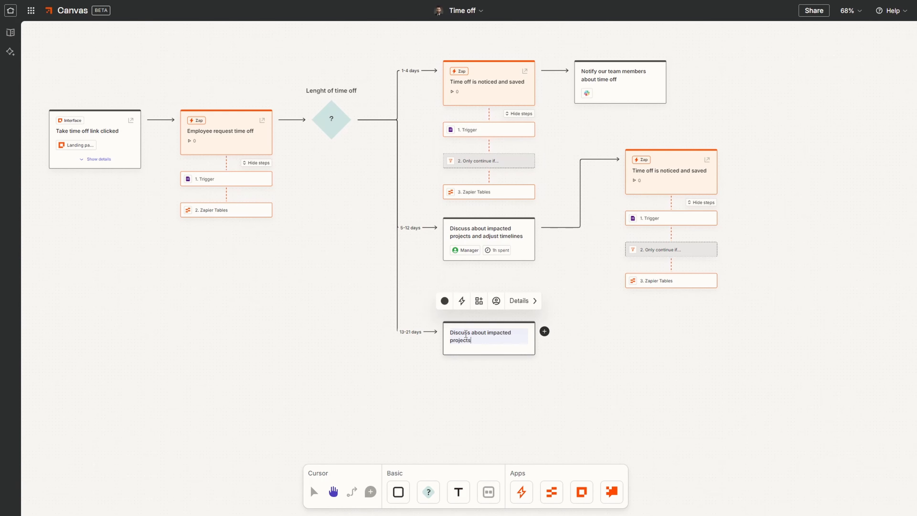
pyautogui.press('Return')
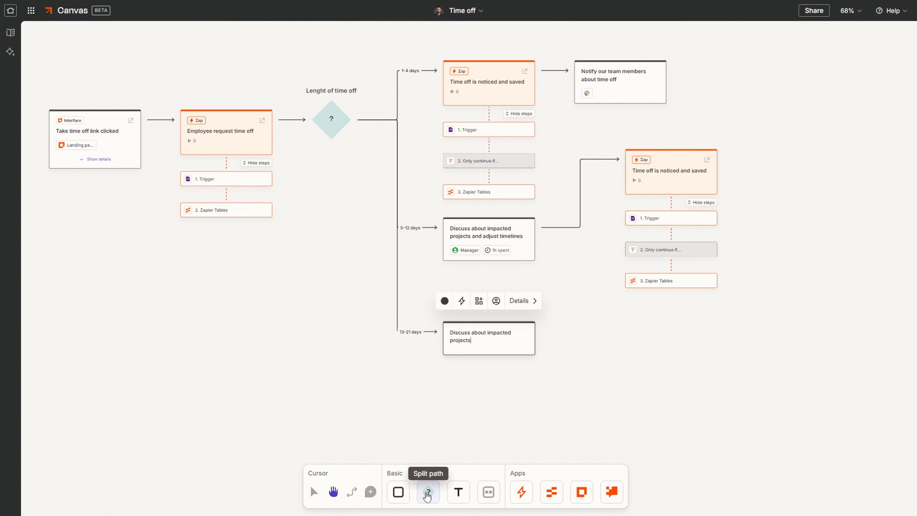
# Add a split path after "Discuss about impacted projects" and move the 5-12 days Zap step clear of the new branches.
pyautogui.click(430, 482)
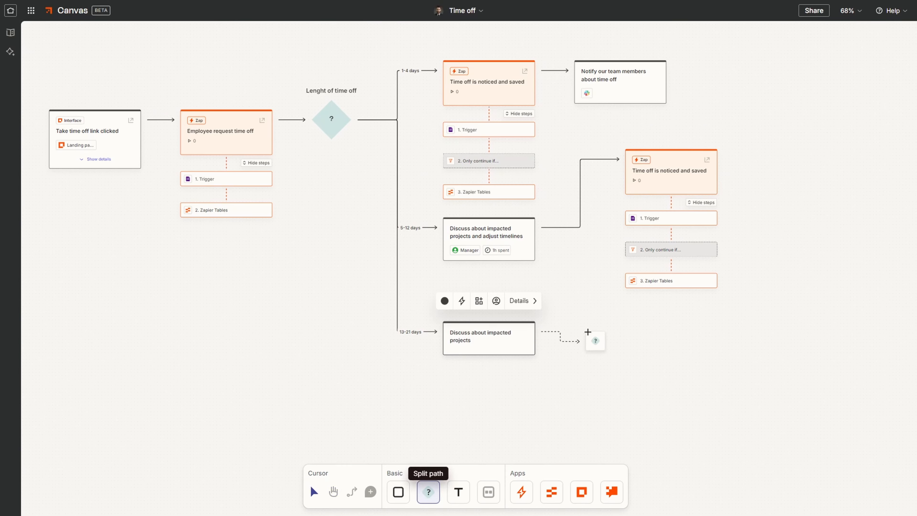
pyautogui.click(592, 332)
pyautogui.moveTo(679, 169); pyautogui.dragTo(805, 136)
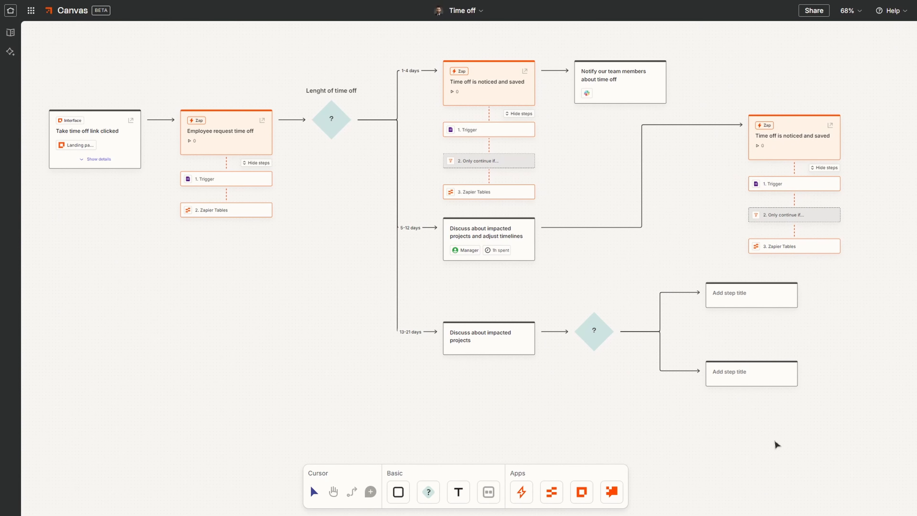
# Title the new split path "Accept time off?" and label its two paths "Yes" and "No".
pyautogui.click(333, 491)
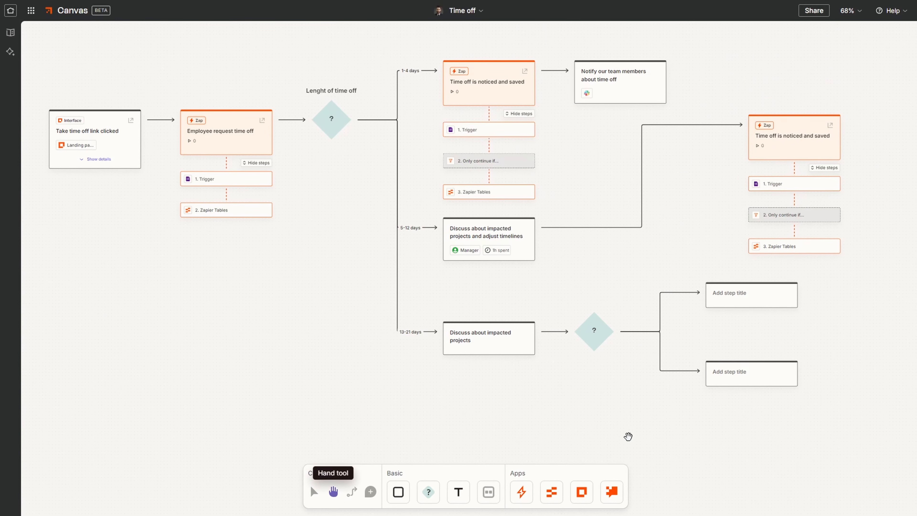
pyautogui.moveTo(628, 434); pyautogui.dragTo(531, 406)
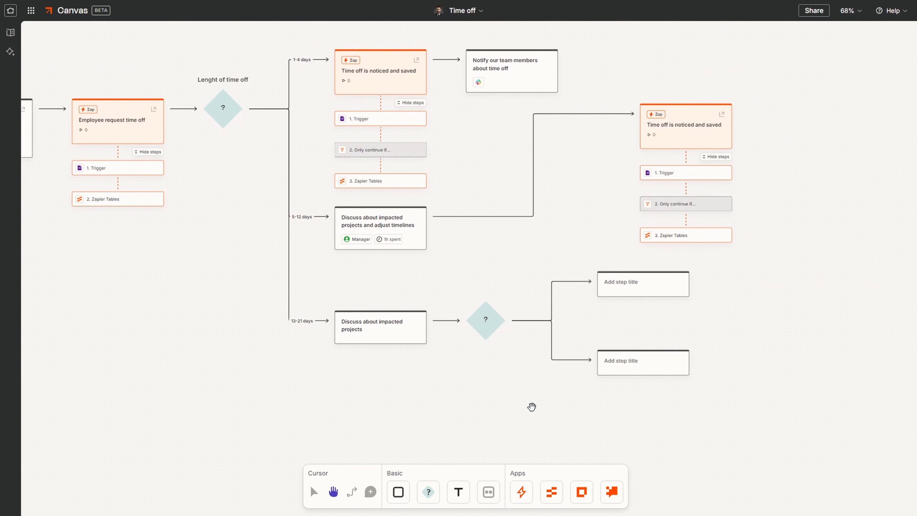
pyautogui.click(484, 314)
pyautogui.click(747, 81)
pyautogui.write('Acc')
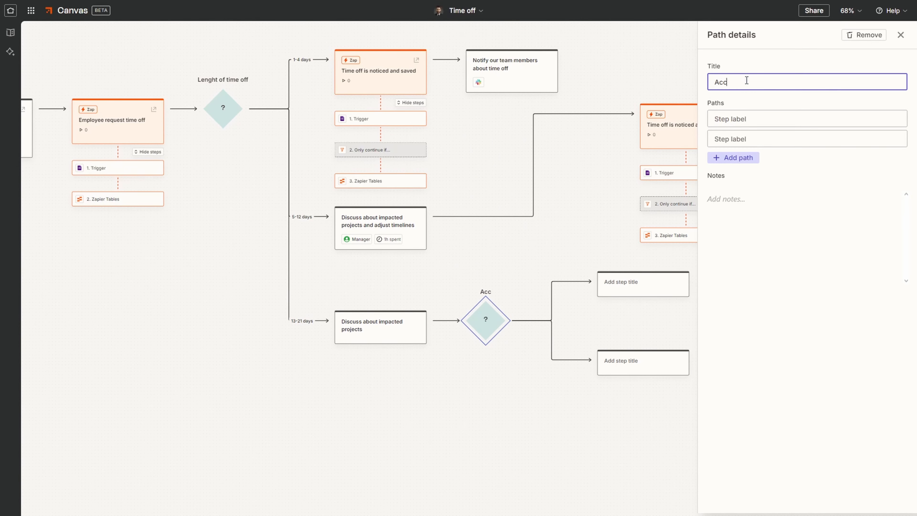
pyautogui.write('ept time off?')
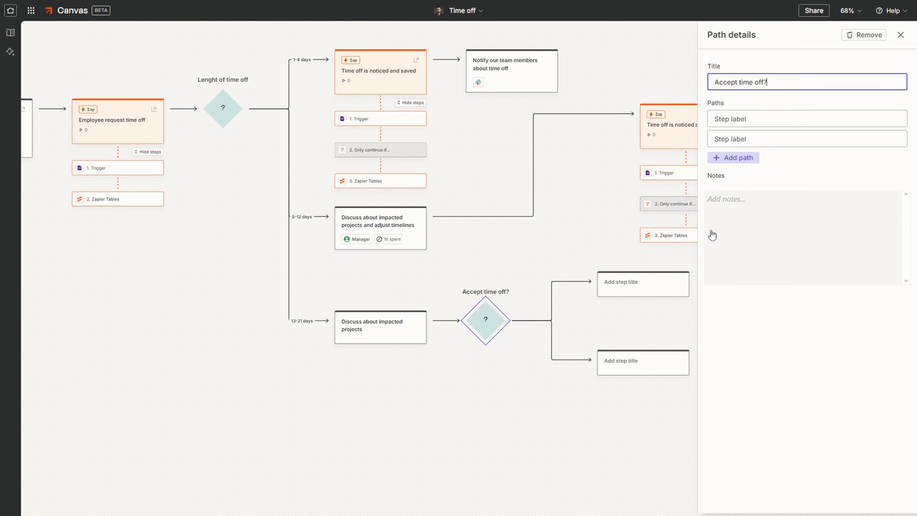
pyautogui.click(743, 115)
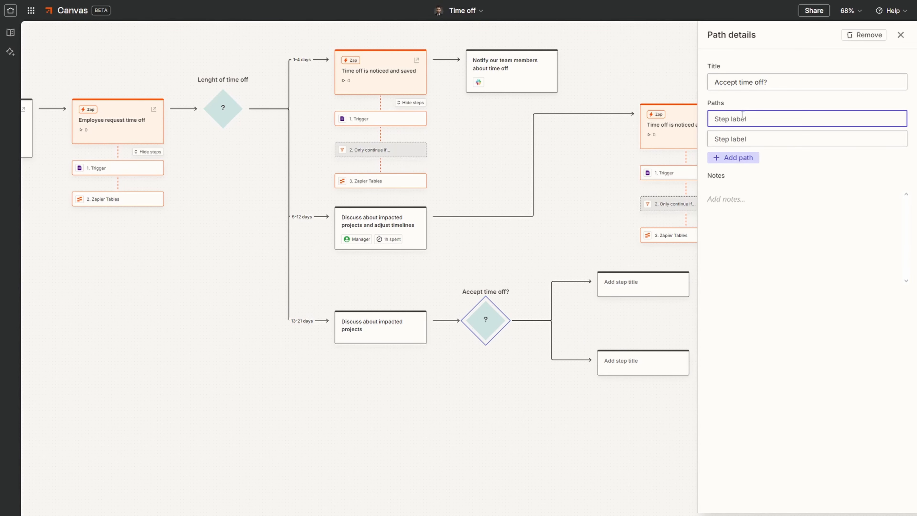
pyautogui.write('Yes')
pyautogui.click(772, 142)
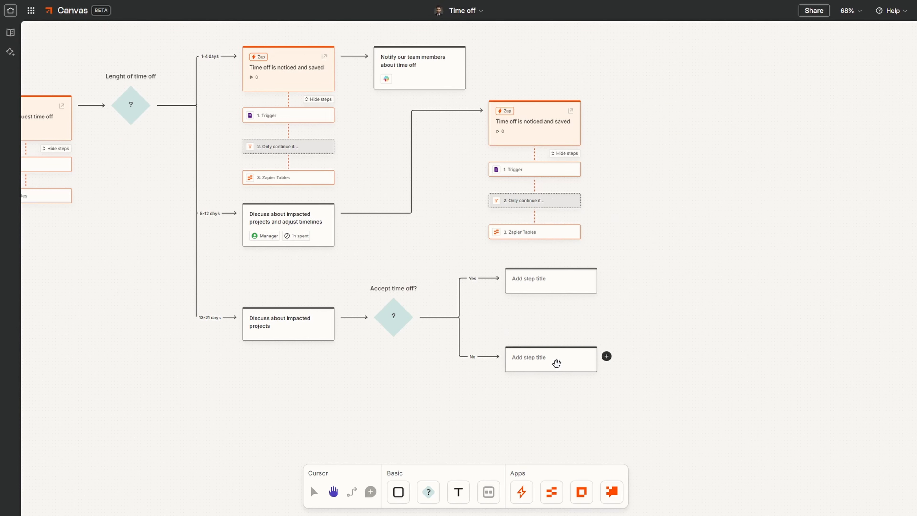
# Move the No path's step lower, title it "Reject time off", and assign Manager as the person involved.
pyautogui.moveTo(556, 362); pyautogui.dragTo(594, 387)
pyautogui.click(560, 382)
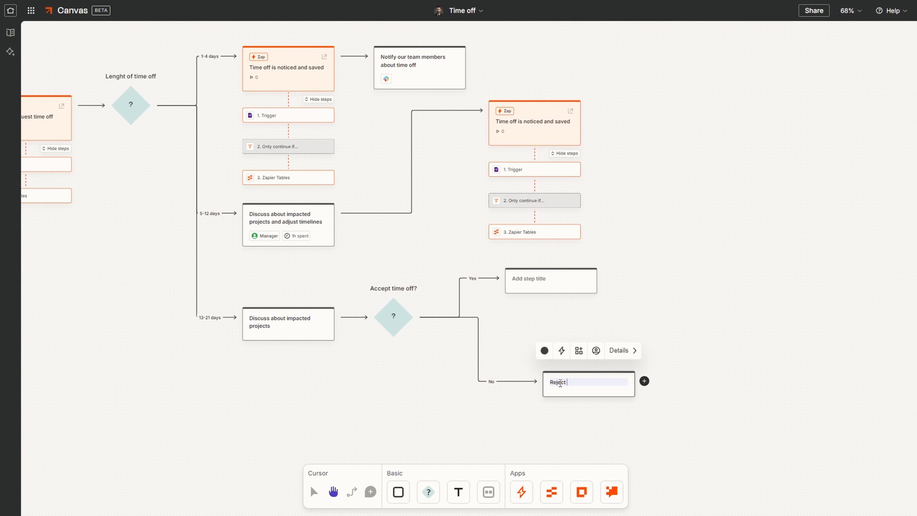
pyautogui.click(628, 350)
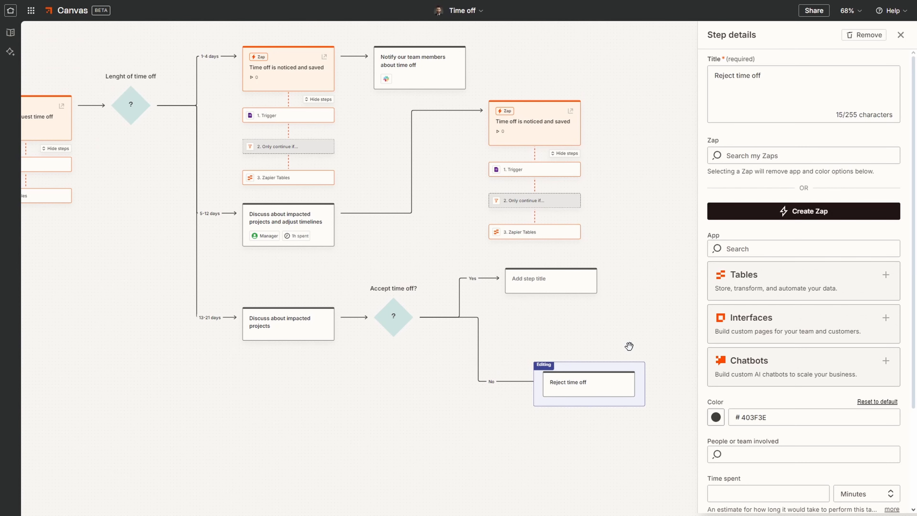
pyautogui.scroll(-3, 723, 393)
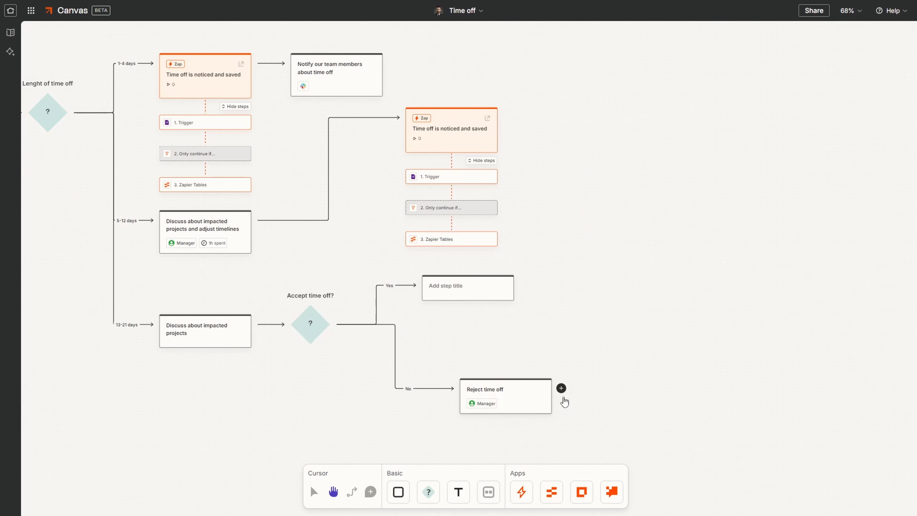
pyautogui.click(510, 400)
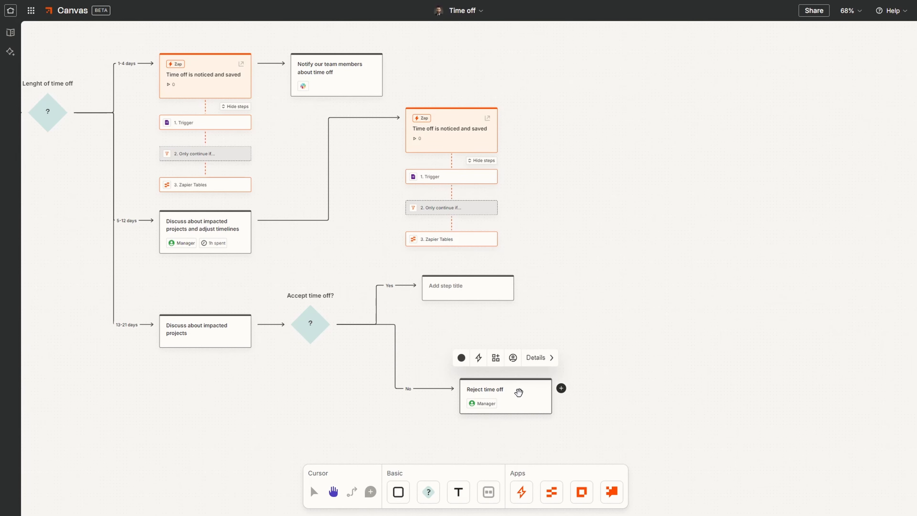
# Move the Yes path's untitled step farther along the canvas, beyond the 5-12 days Zap step.
pyautogui.moveTo(612, 311); pyautogui.dragTo(596, 318)
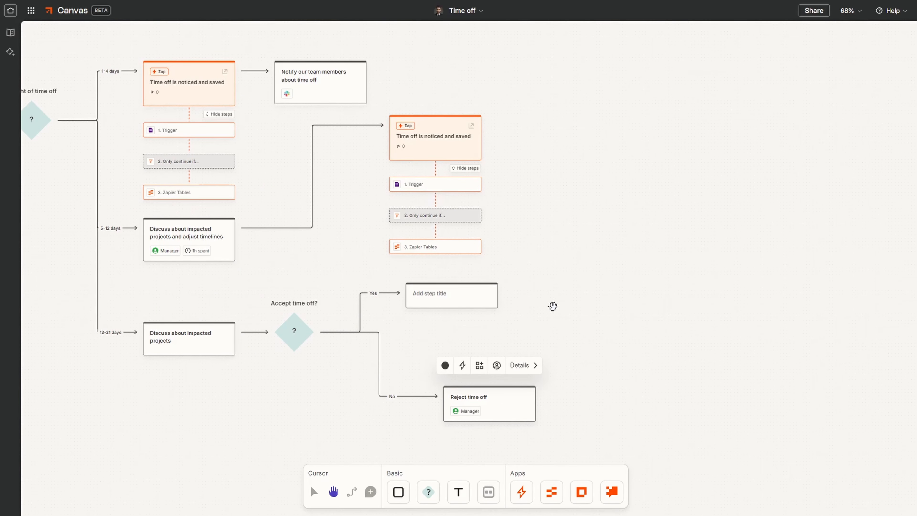
pyautogui.click(458, 299)
pyautogui.moveTo(458, 299); pyautogui.dragTo(715, 275)
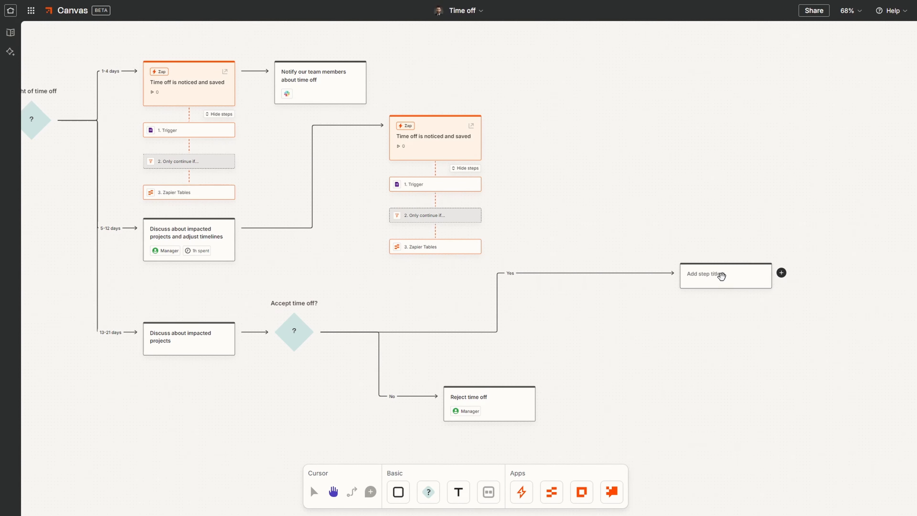
# Title the Yes path's untitled step "Time off is noticed and saved", reusing the title of the 5-12 days Zap step.
pyautogui.tripleClick(442, 136)
pyautogui.hotkey('ctrl', 'c')
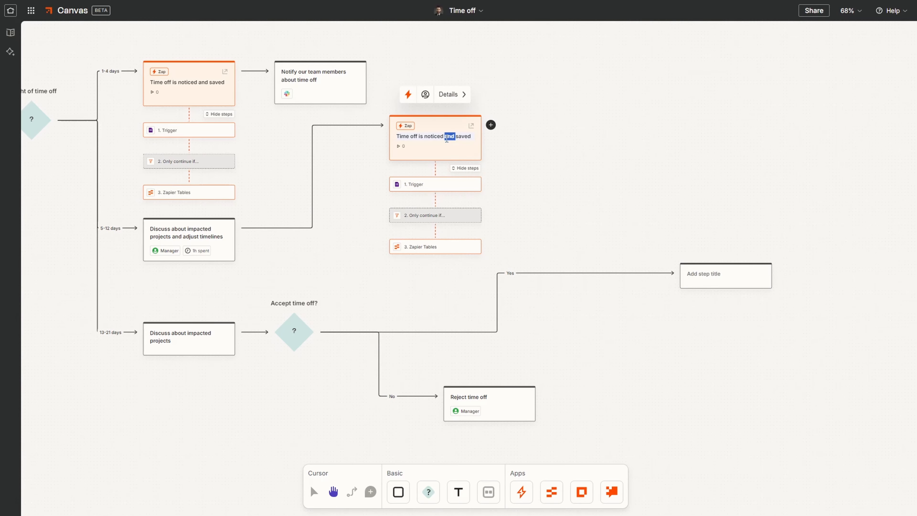
pyautogui.click(704, 281)
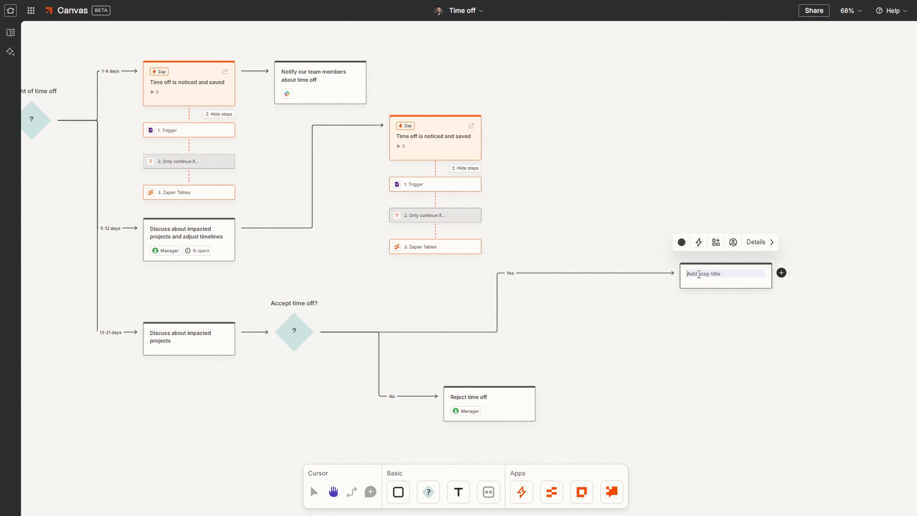
pyautogui.hotkey('ctrl', 'v')
pyautogui.click(733, 321)
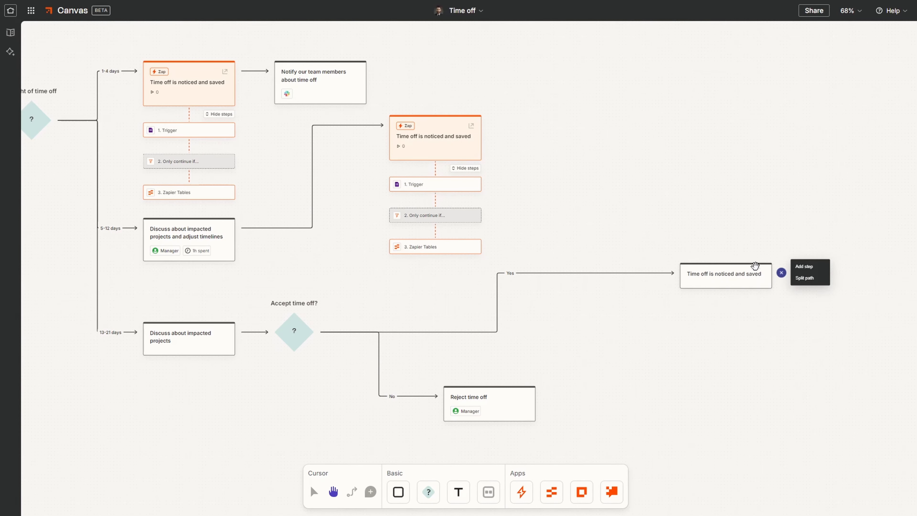
# Attach an existing filtered Zap to the Yes path's "Time off is noticed and saved" step.
pyautogui.click(756, 275)
pyautogui.click(761, 242)
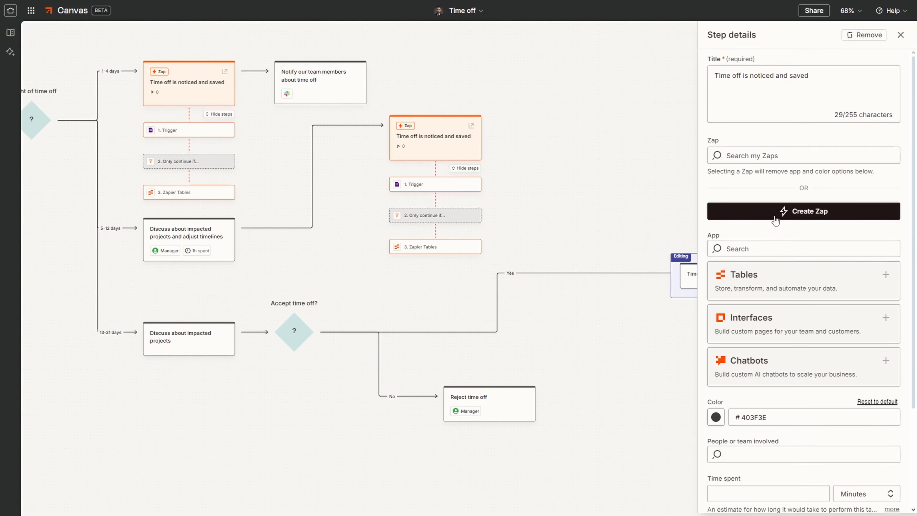
pyautogui.click(772, 154)
pyautogui.click(765, 181)
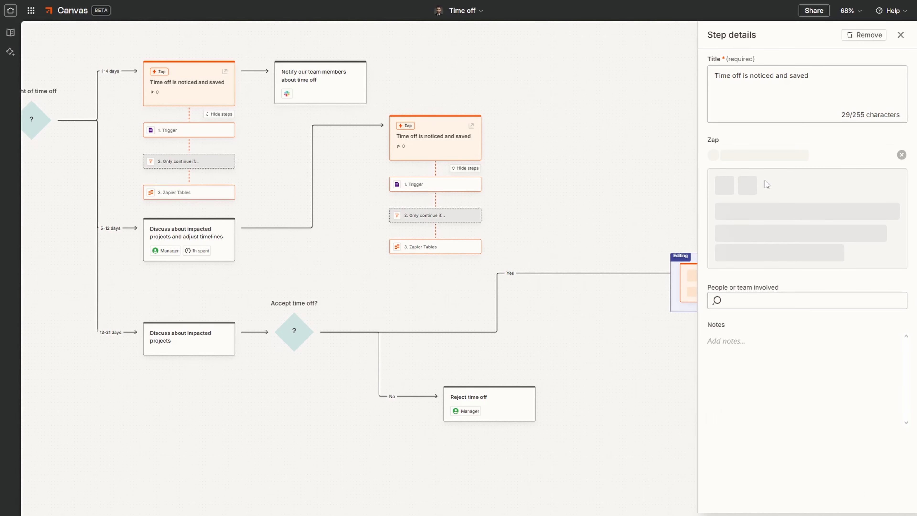
pyautogui.click(651, 227)
# Move the 5-12 days Zap step beneath the team notification step and align the Yes path's Zap step above "Reject time off".
pyautogui.moveTo(738, 284); pyautogui.dragTo(624, 274)
pyautogui.moveTo(615, 210); pyautogui.dragTo(668, 205)
pyautogui.scroll(-5, 620, 205)
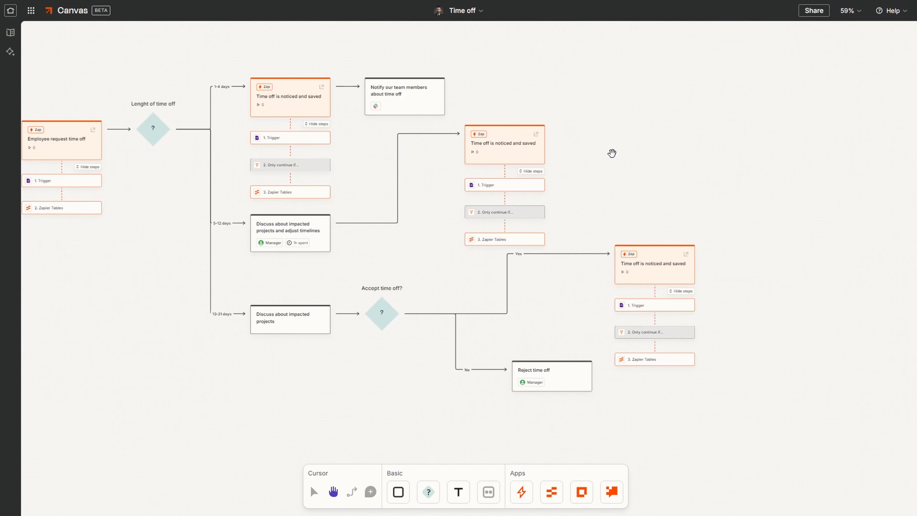
pyautogui.scroll(3, 728, 181)
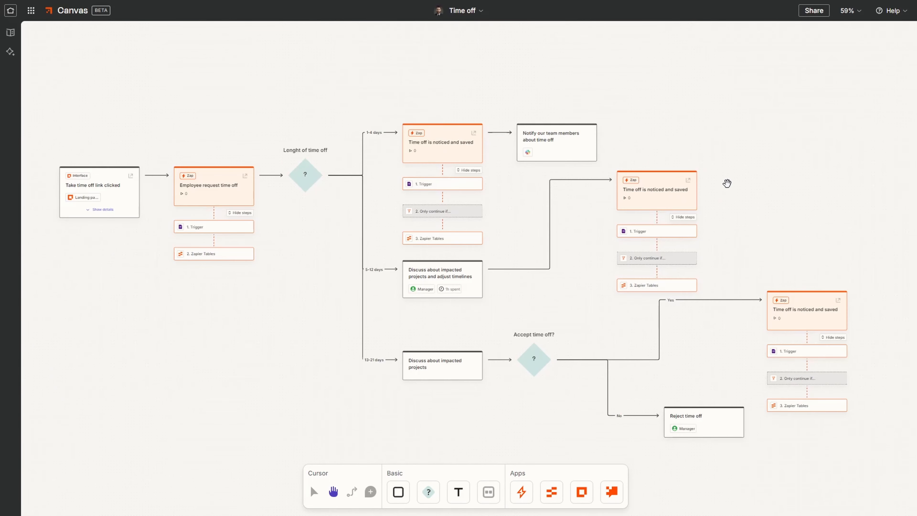
pyautogui.moveTo(663, 202); pyautogui.dragTo(545, 198)
pyautogui.moveTo(813, 307); pyautogui.dragTo(711, 258)
pyautogui.moveTo(691, 180); pyautogui.dragTo(736, 160)
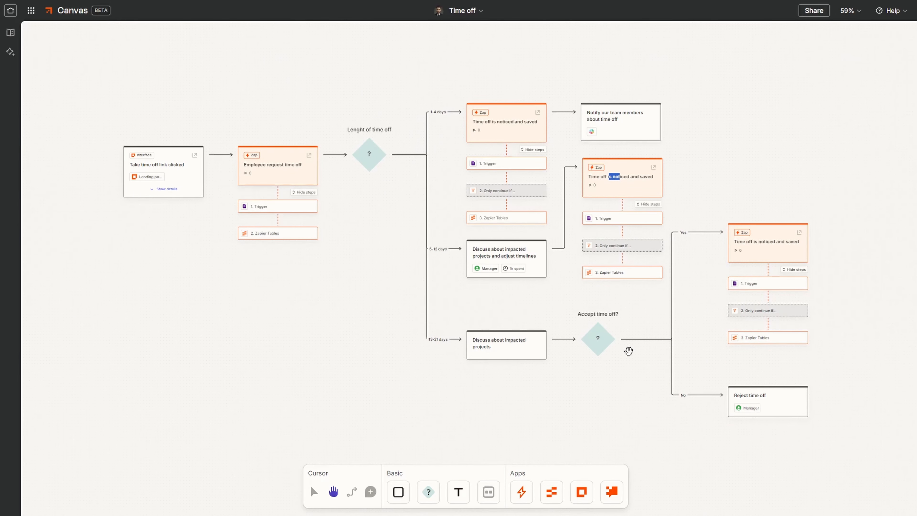
# Assign Manager to the 13-21 days "Discuss about impacted projects" step and set its time spent to 30 minutes.
pyautogui.doubleClick(517, 351)
pyautogui.click(538, 310)
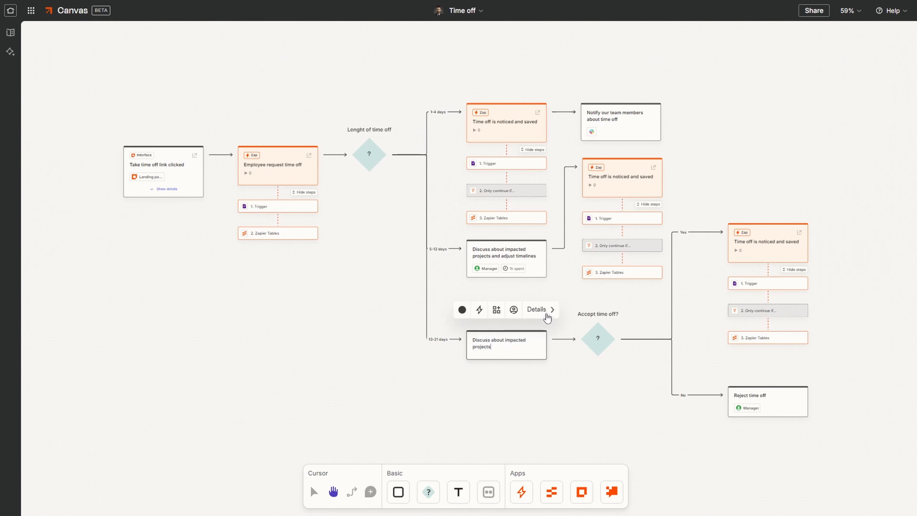
pyautogui.click(772, 454)
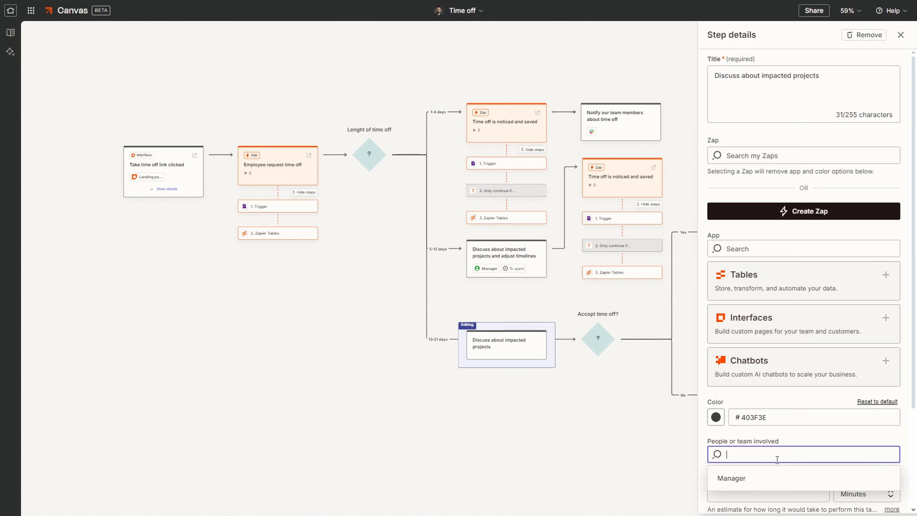
pyautogui.click(733, 478)
pyautogui.scroll(-3, 762, 470)
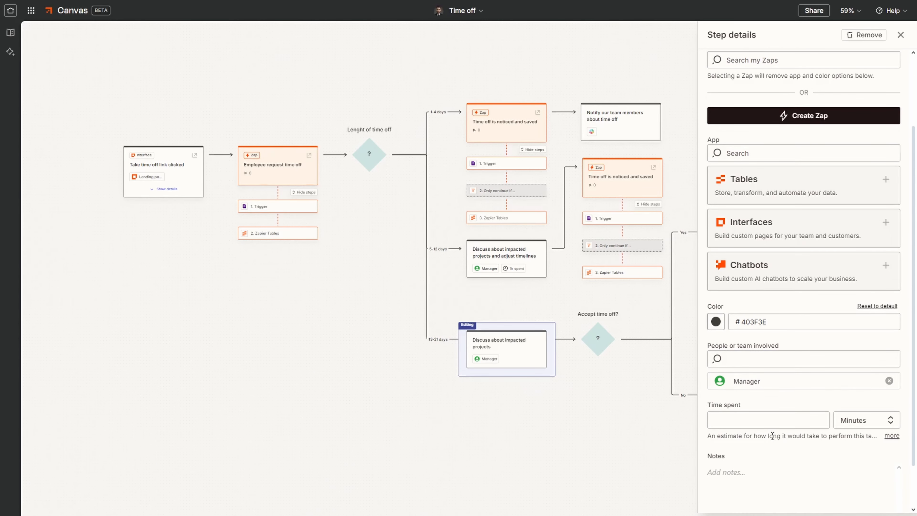
pyautogui.click(757, 422)
pyautogui.write('30')
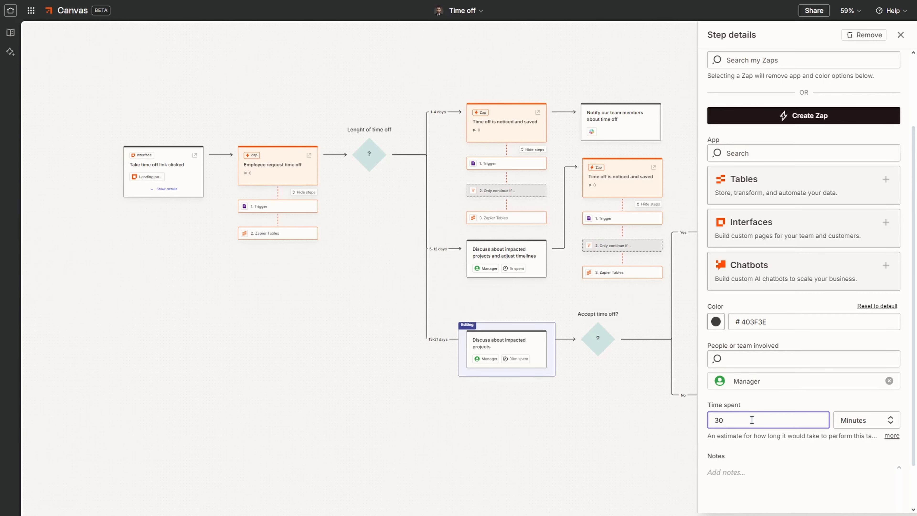
pyautogui.click(634, 445)
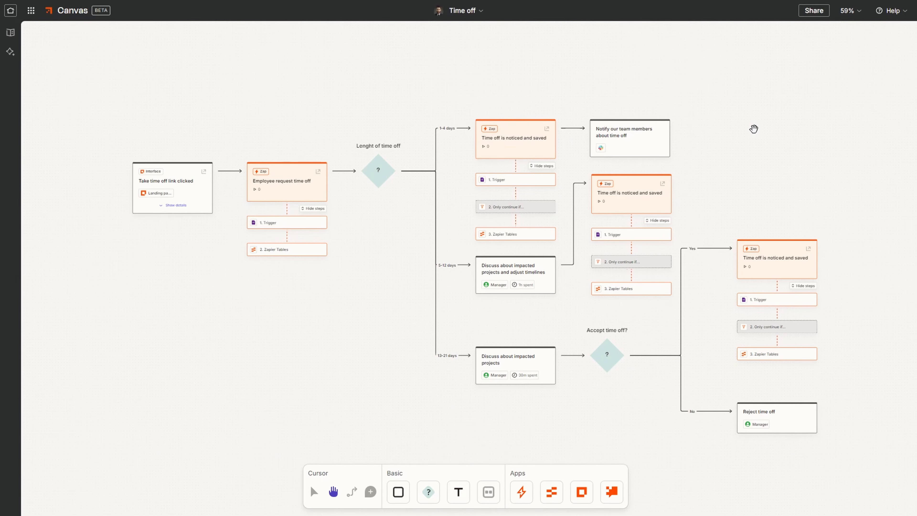
pyautogui.moveTo(754, 128); pyautogui.dragTo(744, 122)
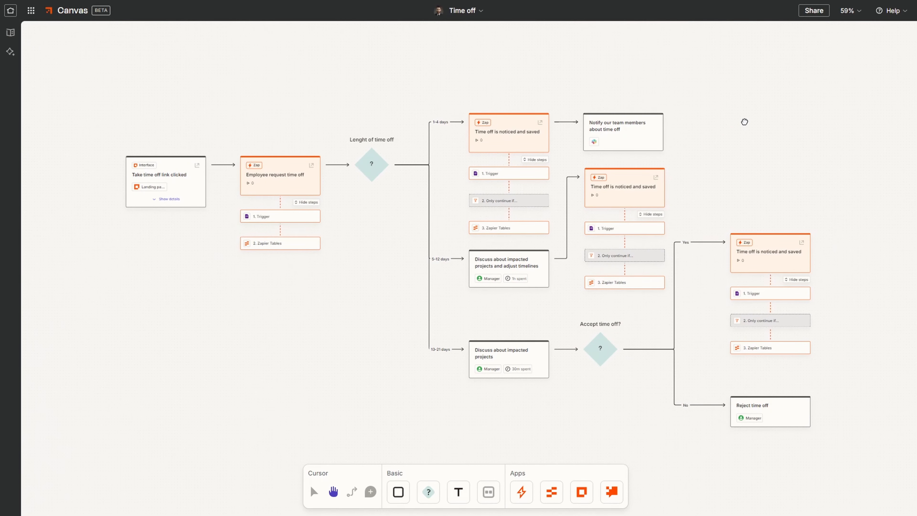